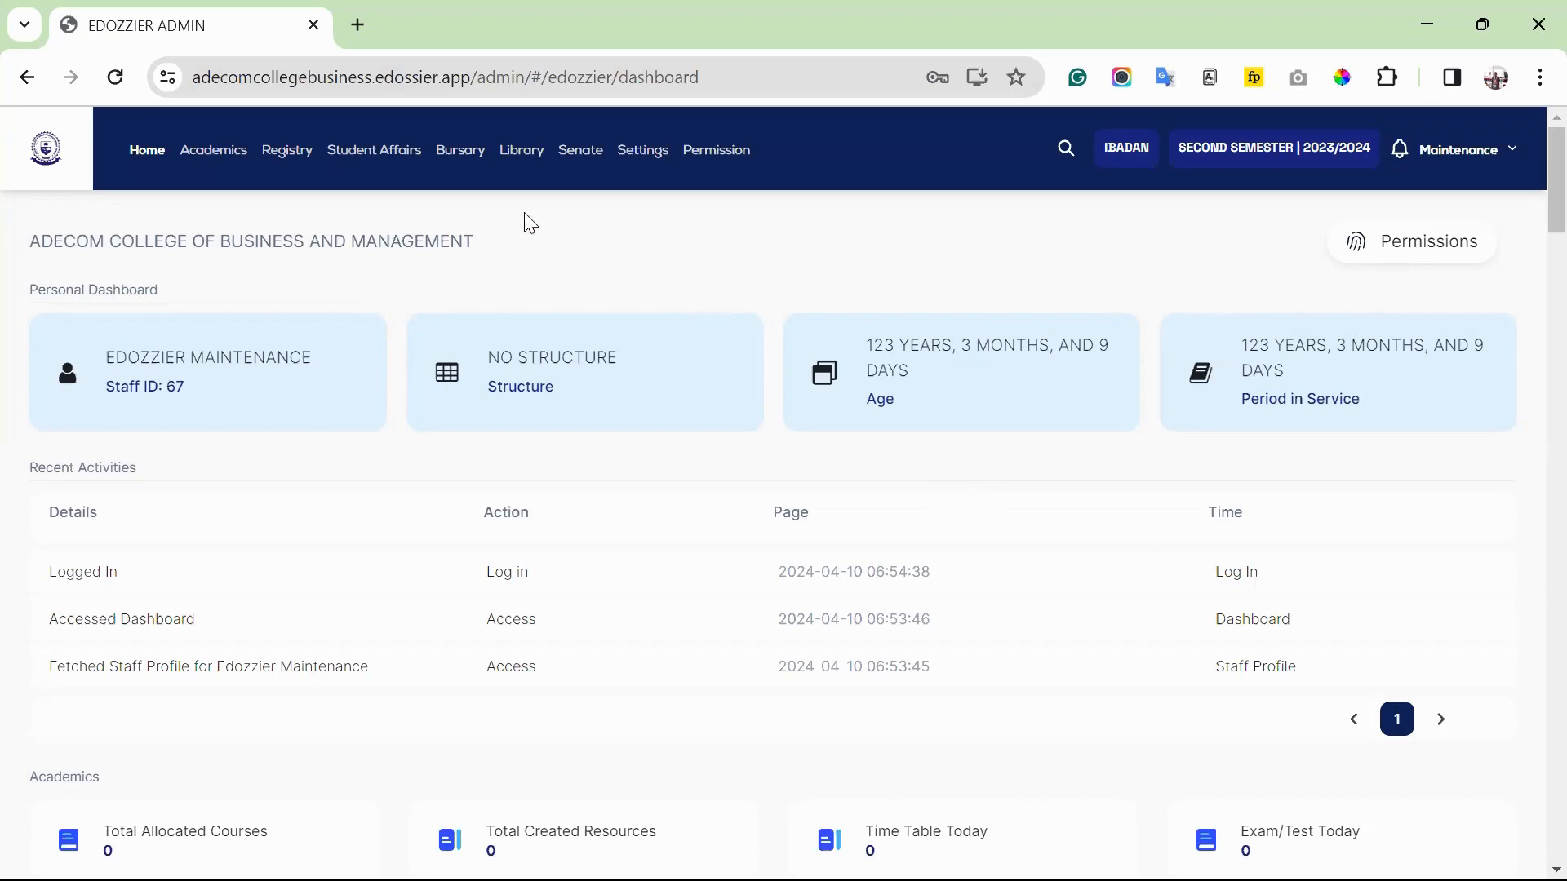
Open the bursary's Charges by Department page and load the second-semester charges for HND | BAM 200L
click(446, 152)
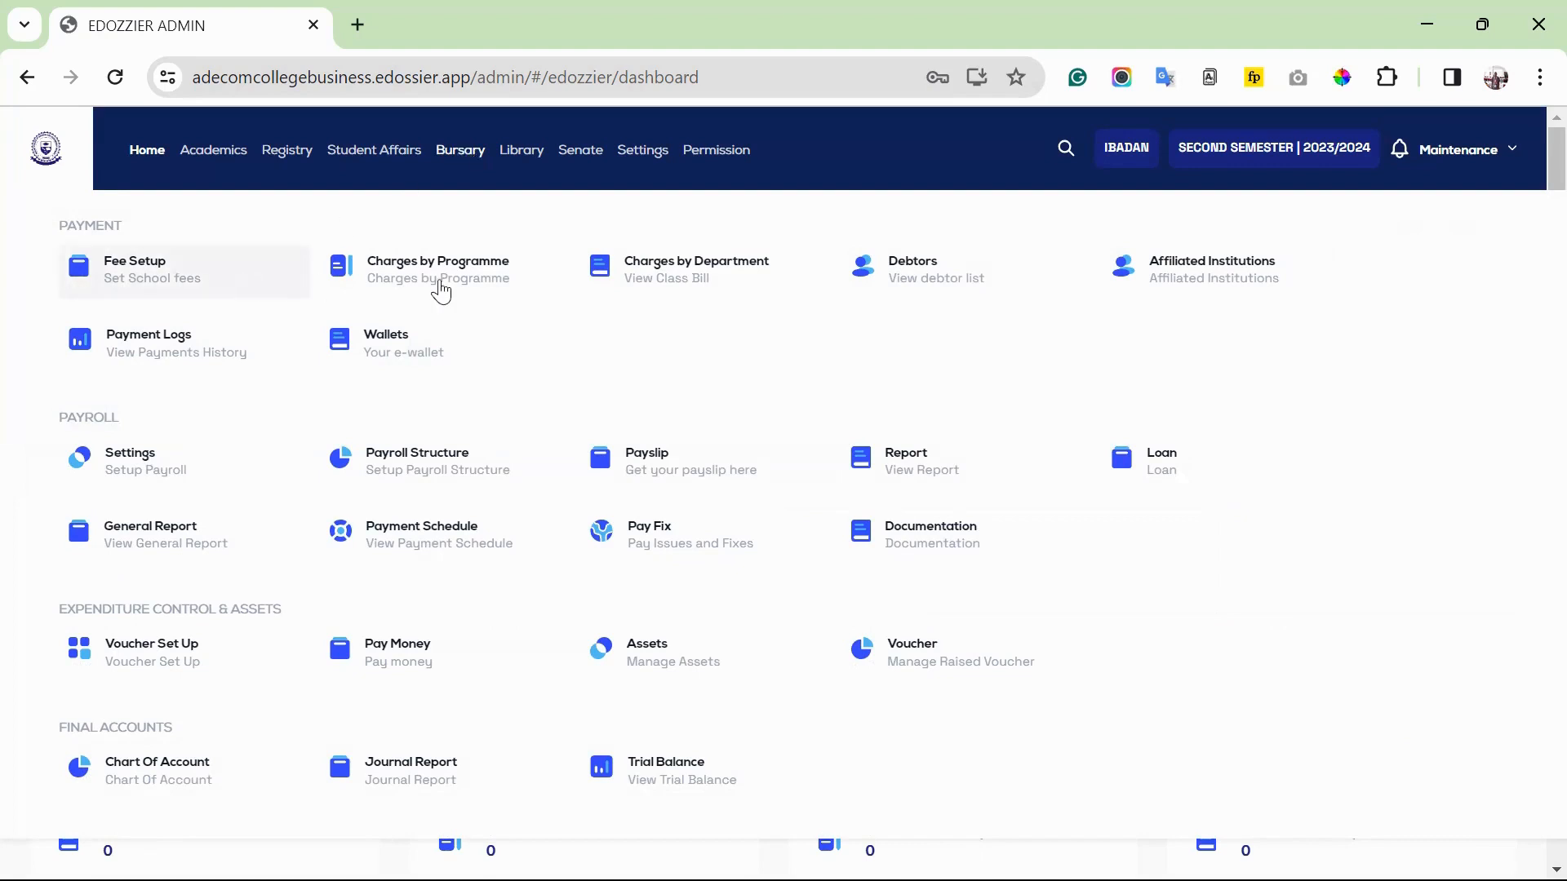
click(689, 281)
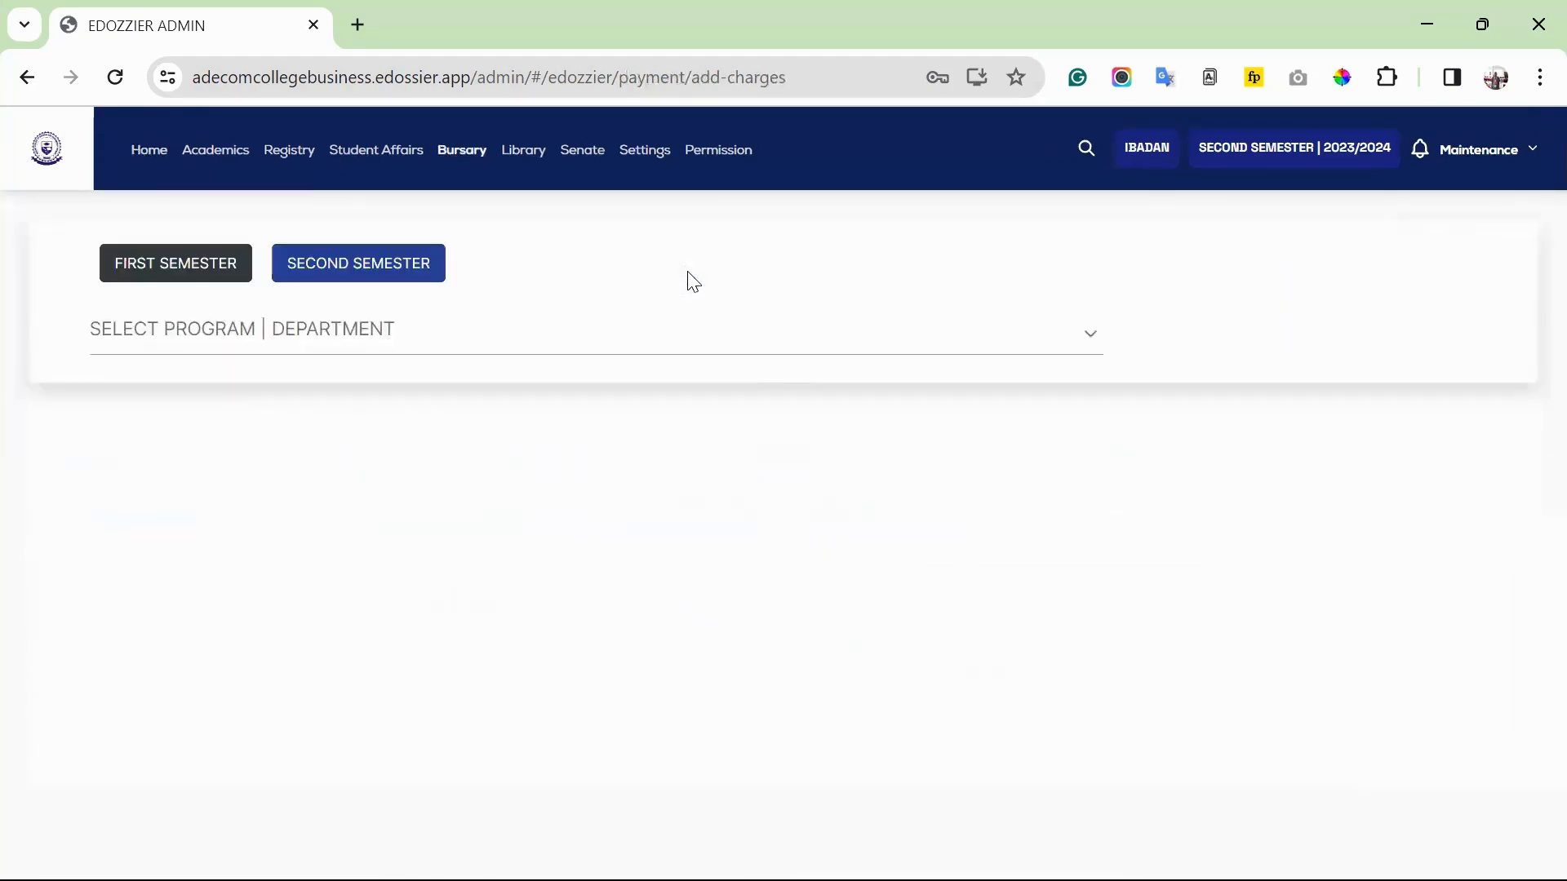
click(381, 336)
scroll(389, 457, down, 5)
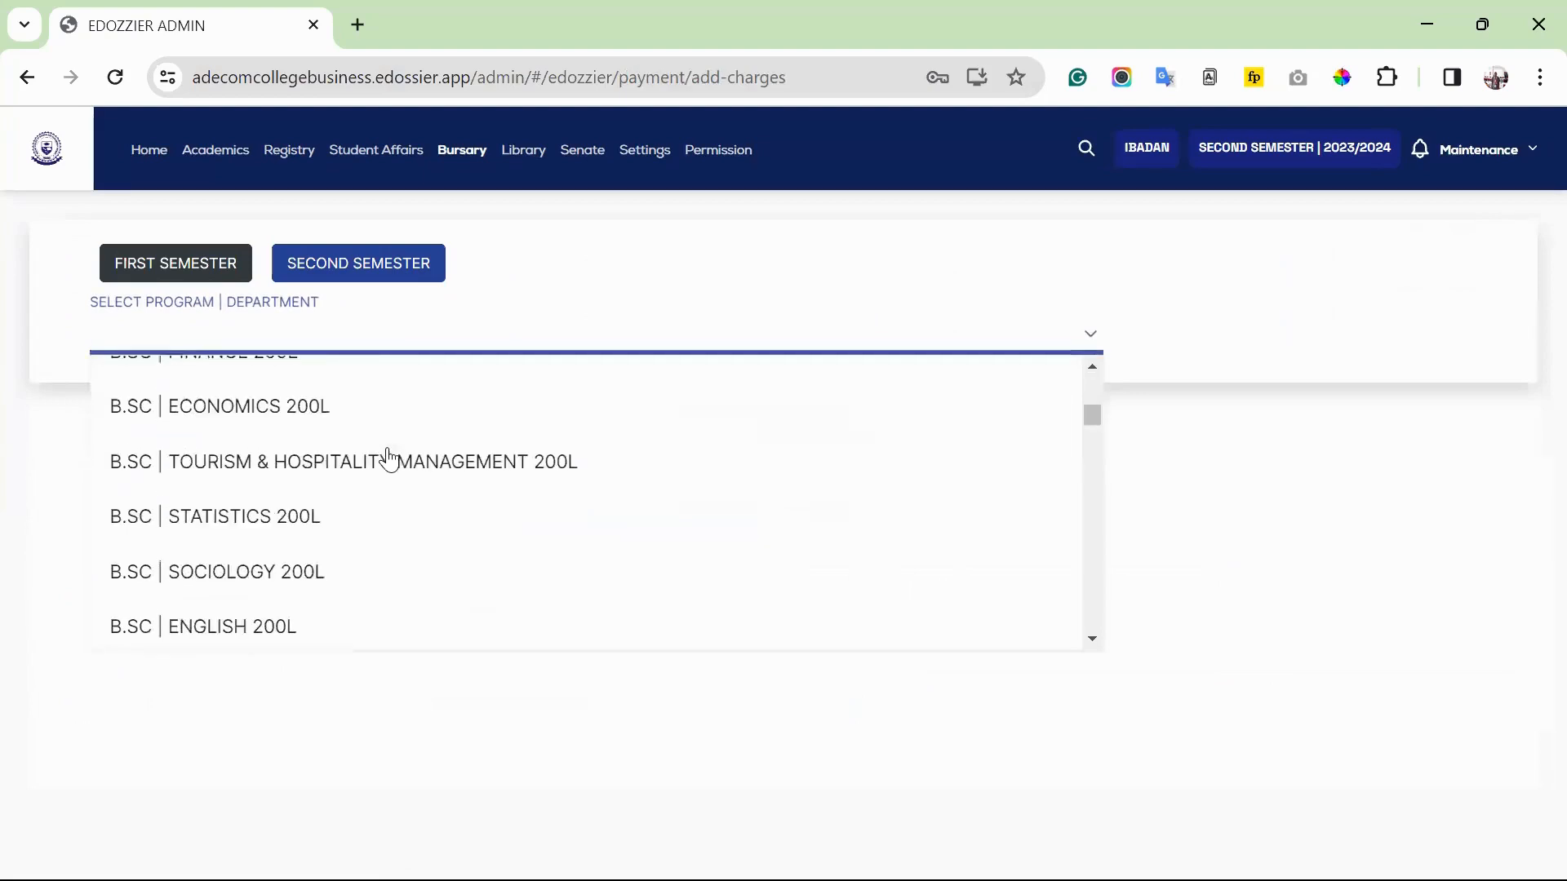
scroll(388, 459, down, 15)
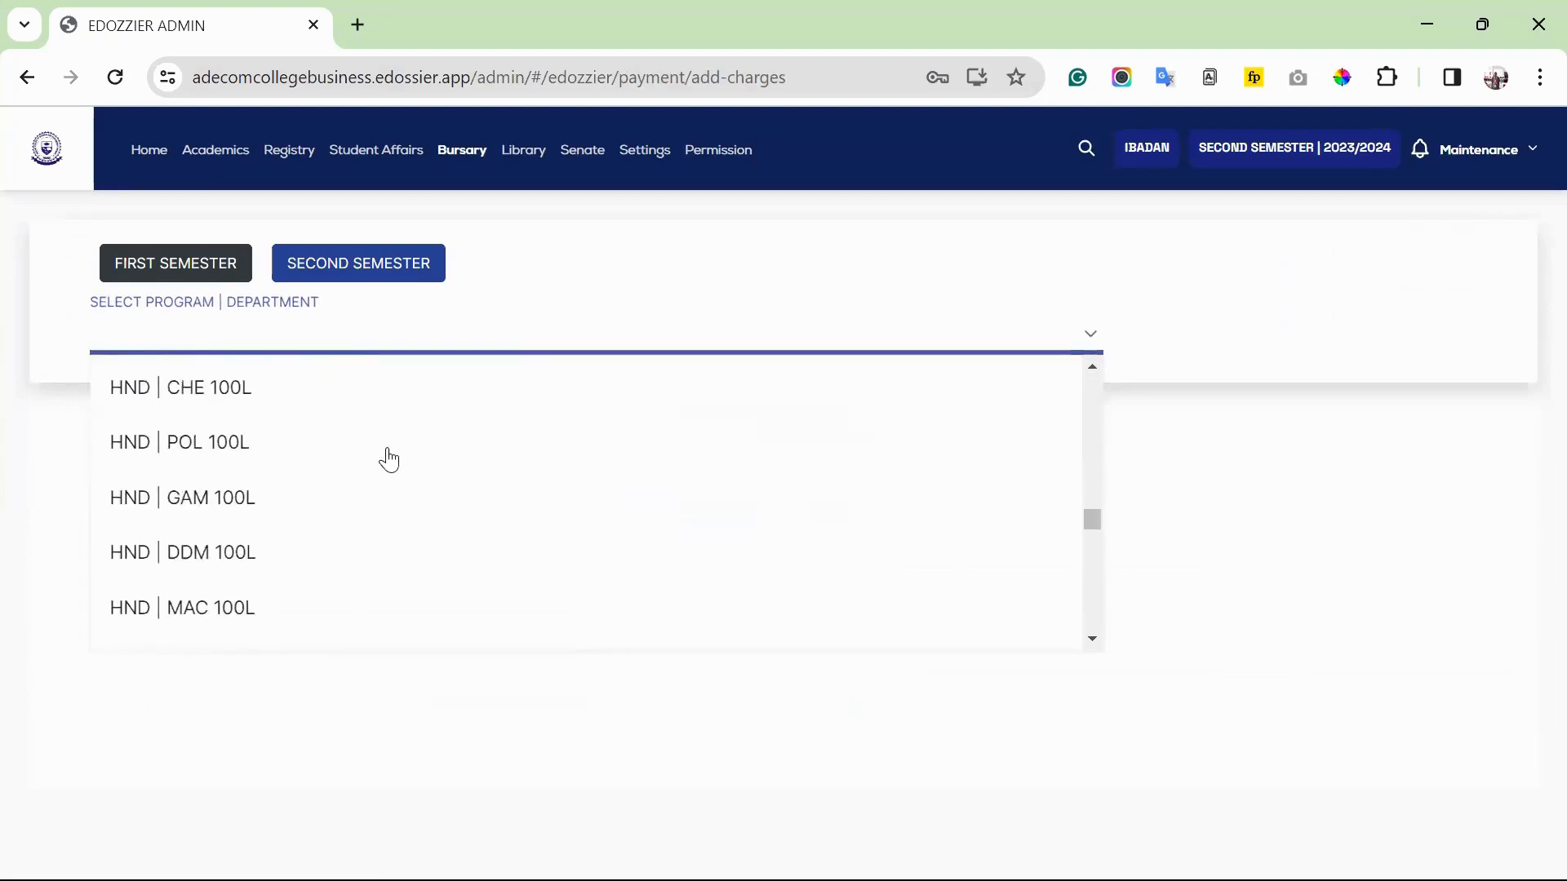
scroll(389, 460, down, 10)
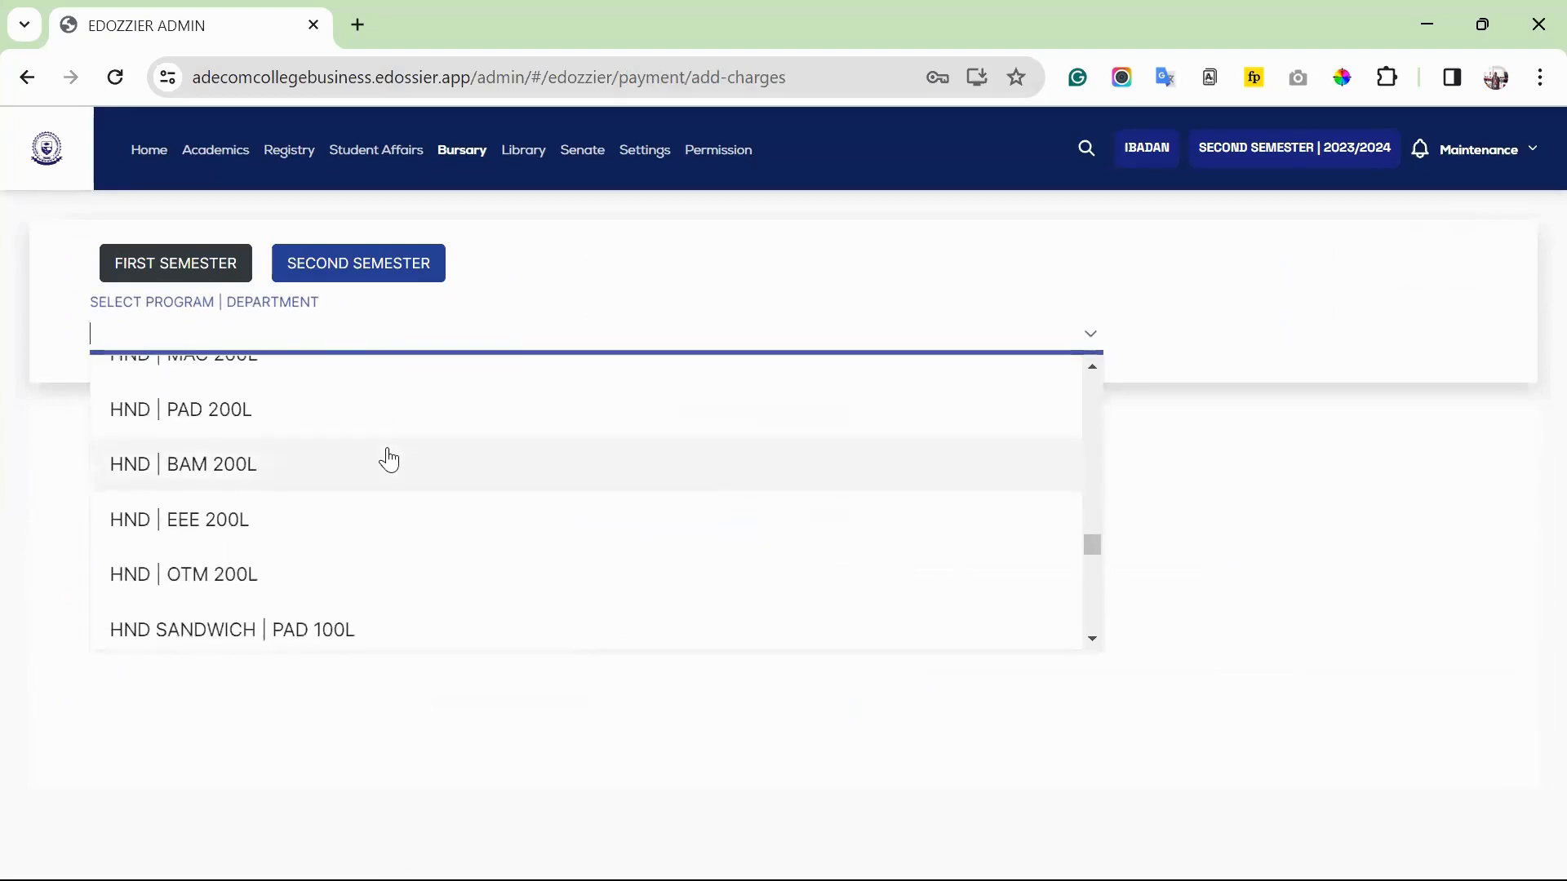
scroll(389, 459, down, 2)
scroll(389, 459, up, 4)
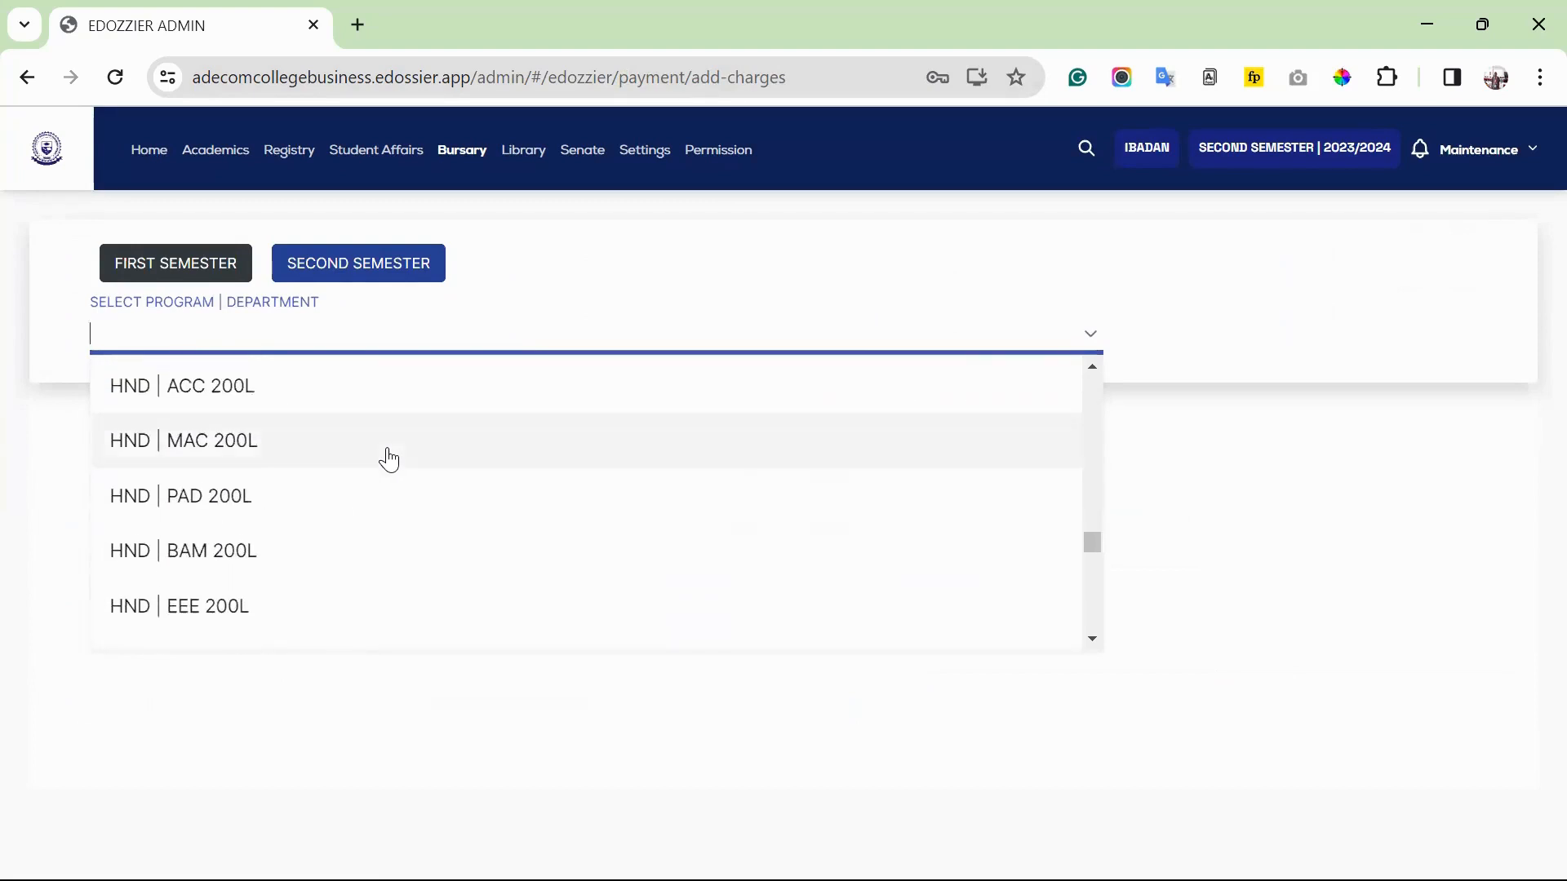
click(303, 568)
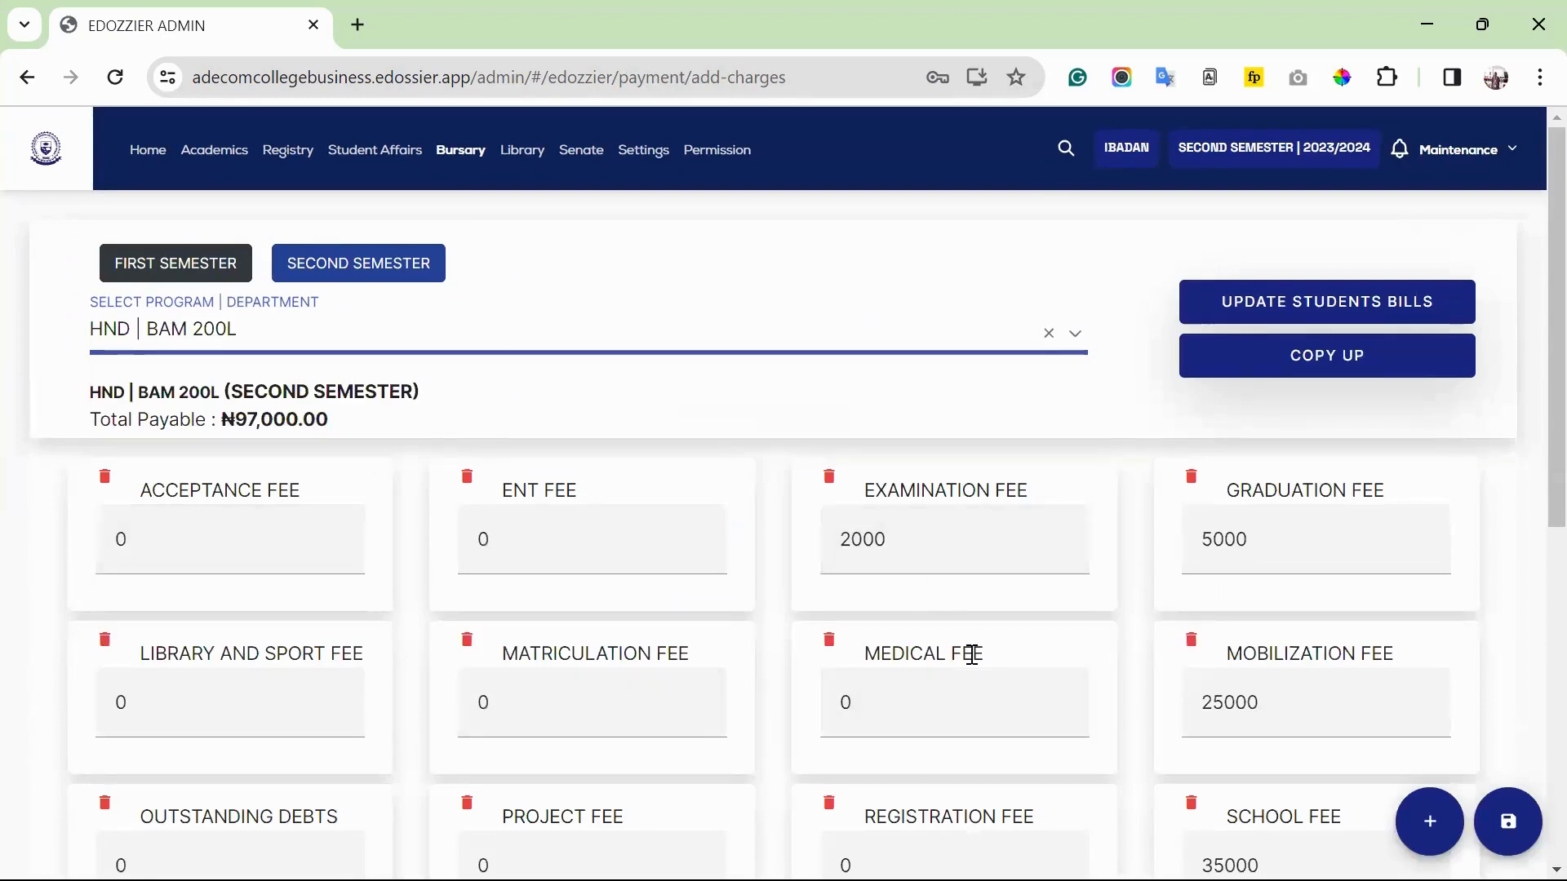
Review the individual fee amounts and the total payable for HND | BAM 200L
scroll(971, 656, down, 3)
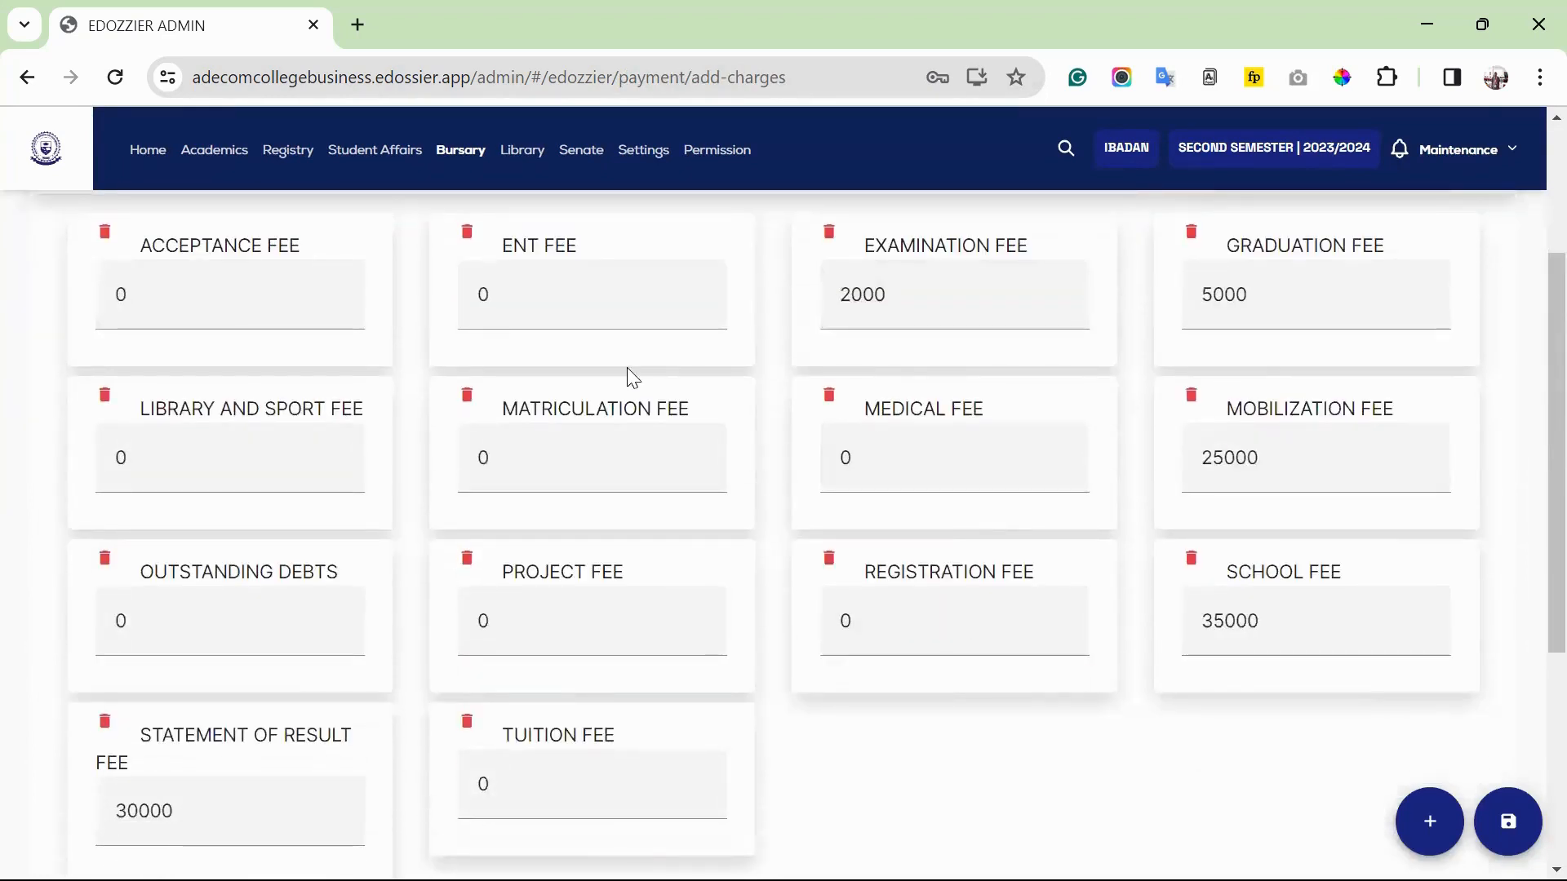
click(902, 293)
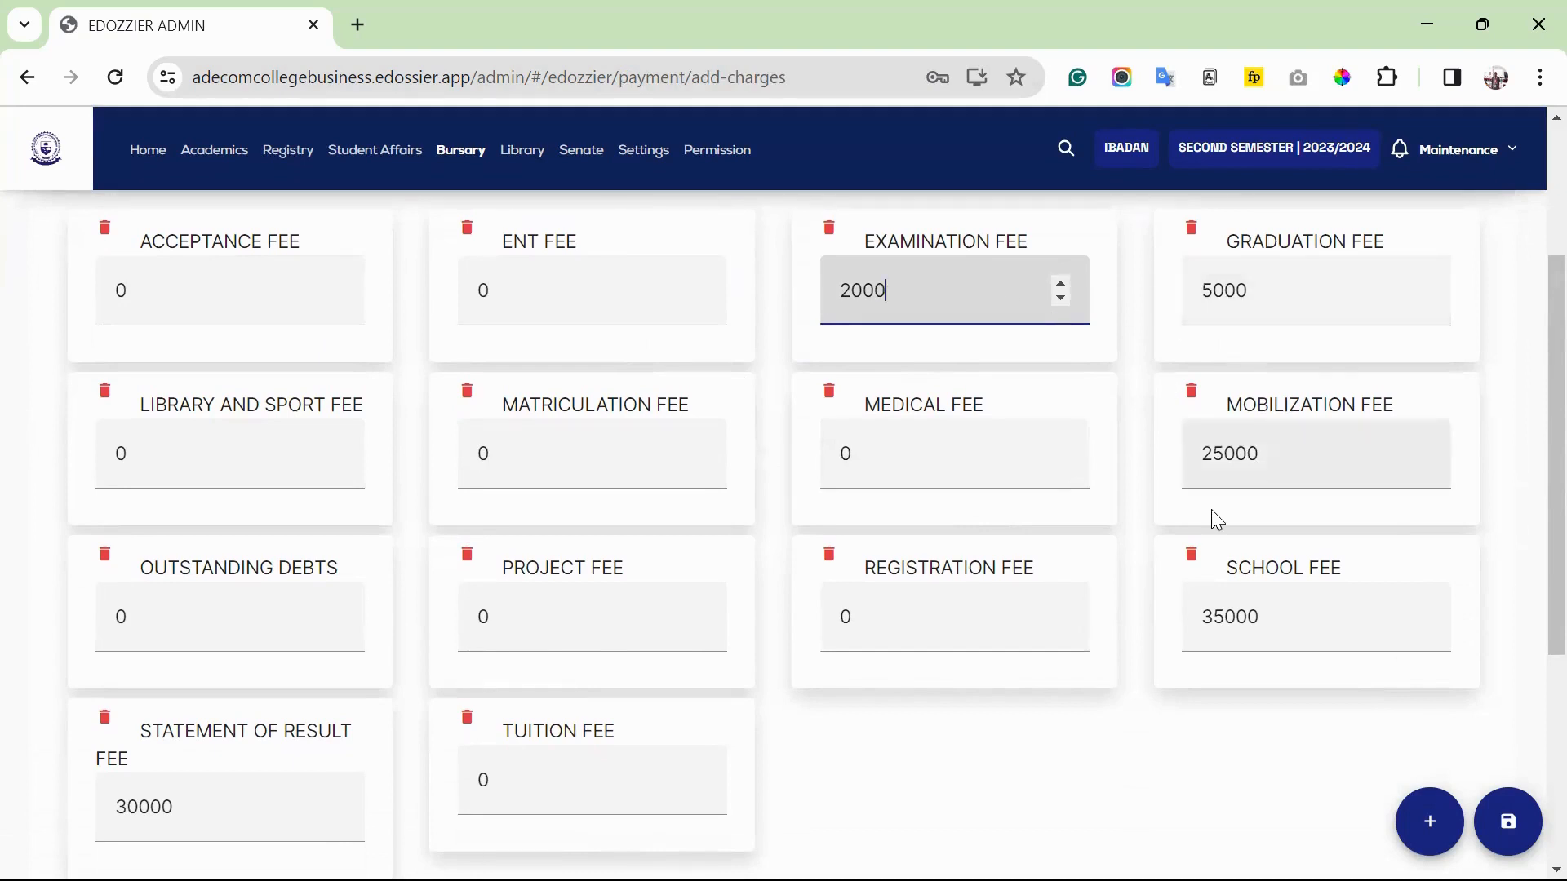
click(775, 737)
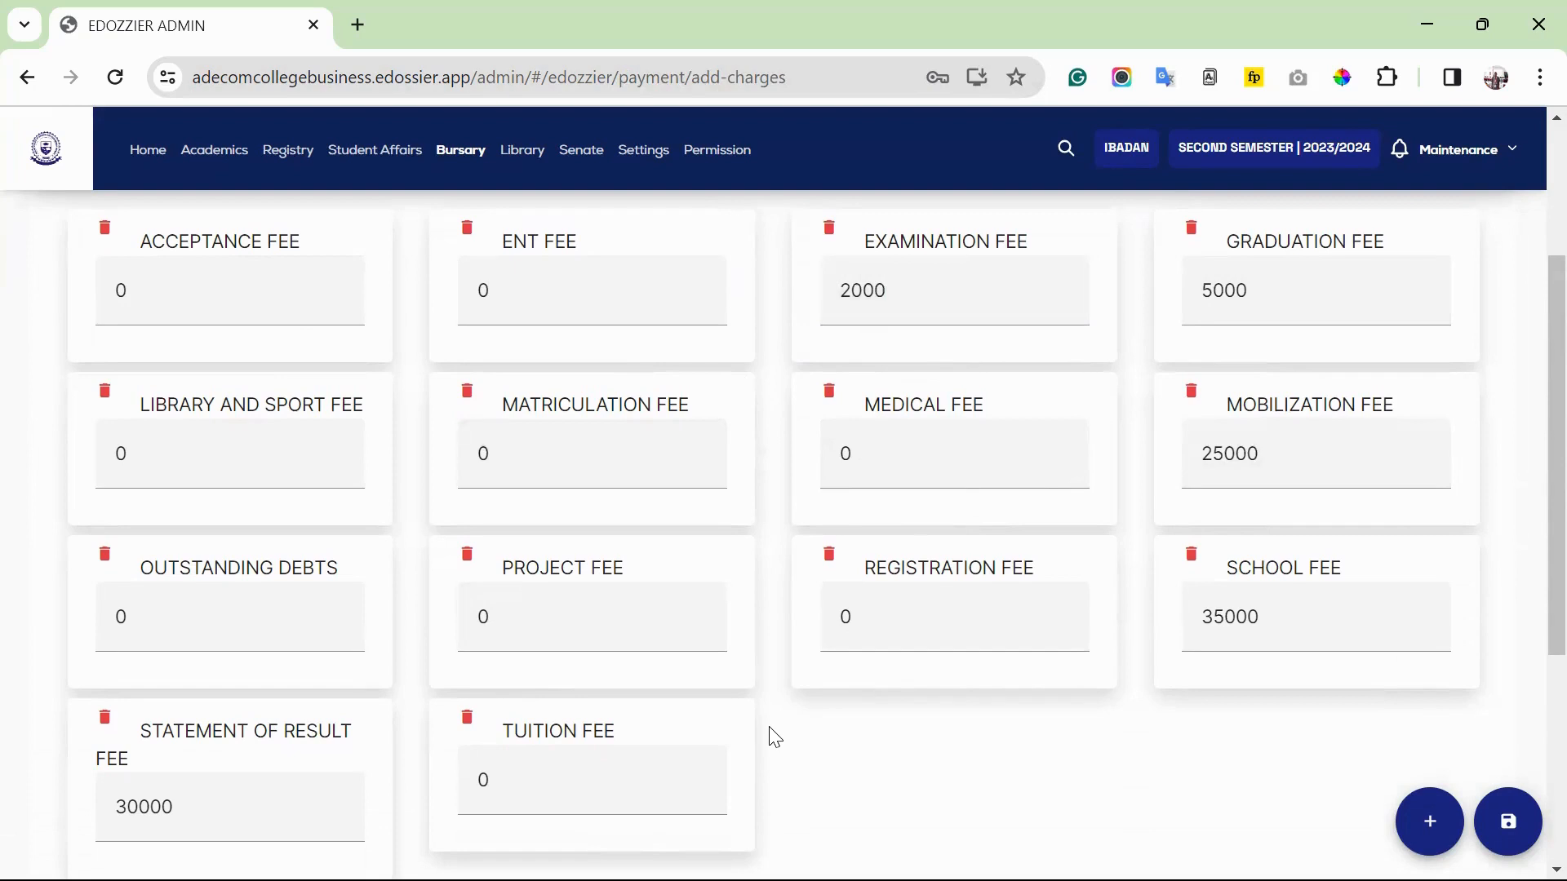
scroll(776, 623, up, 3)
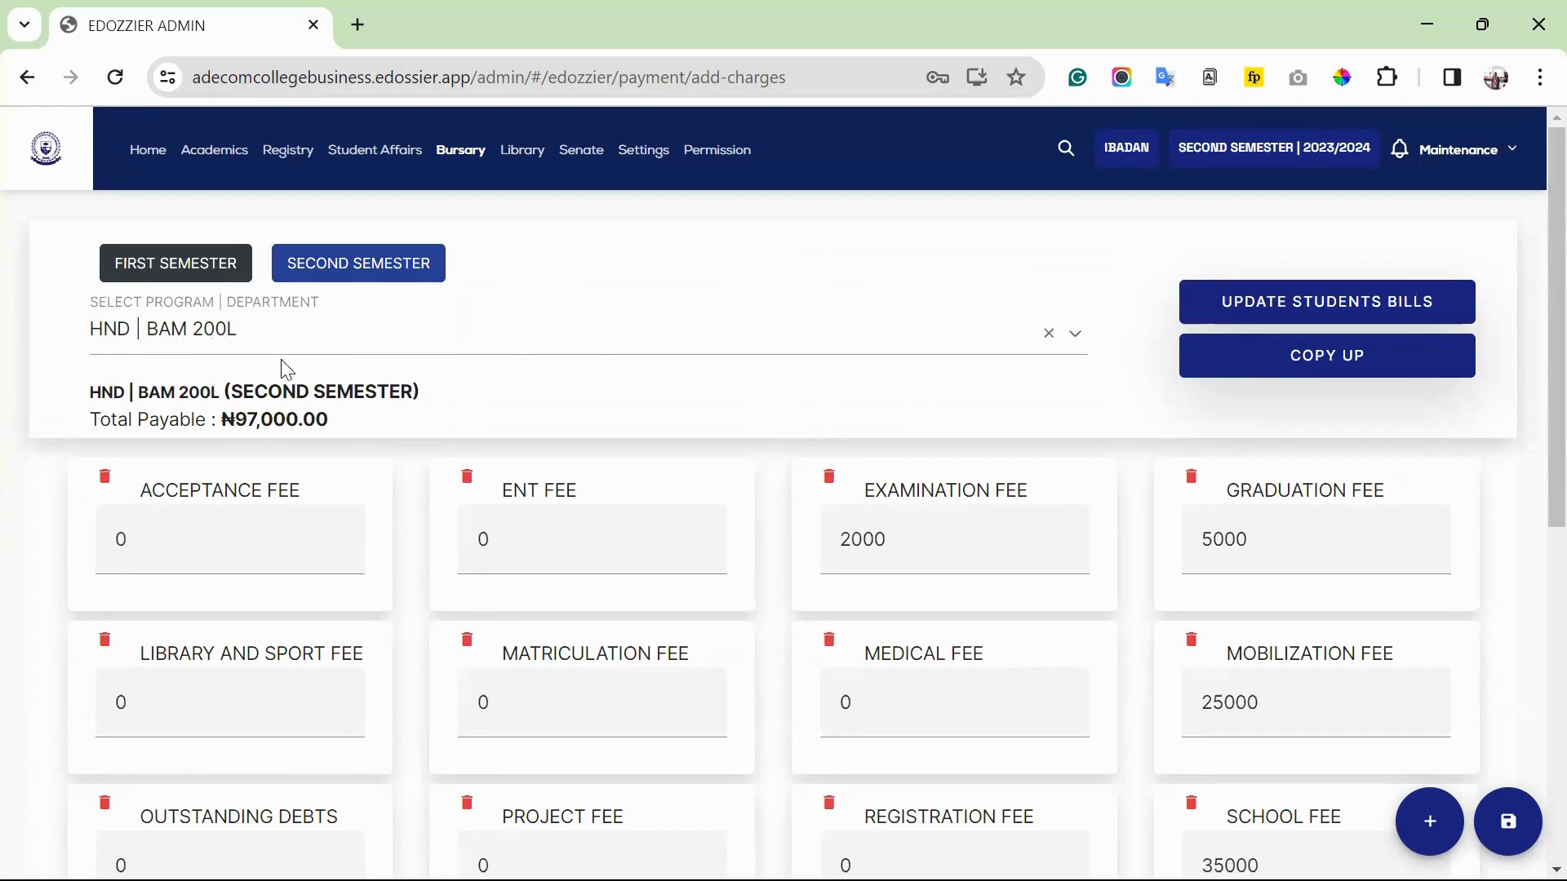
scroll(497, 494, down, 3)
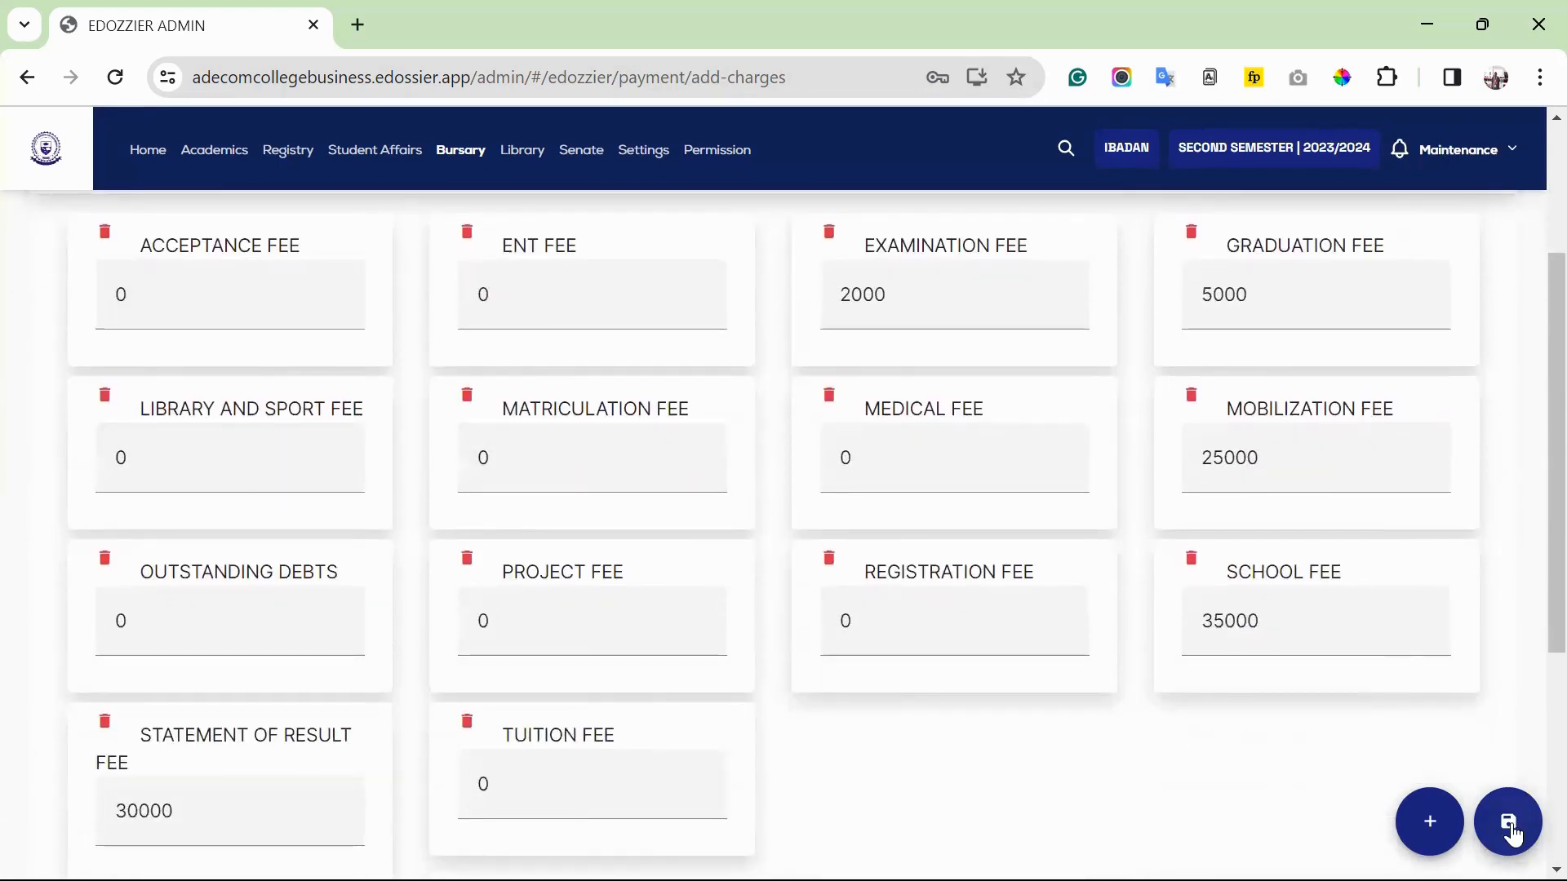
scroll(1195, 741, up, 3)
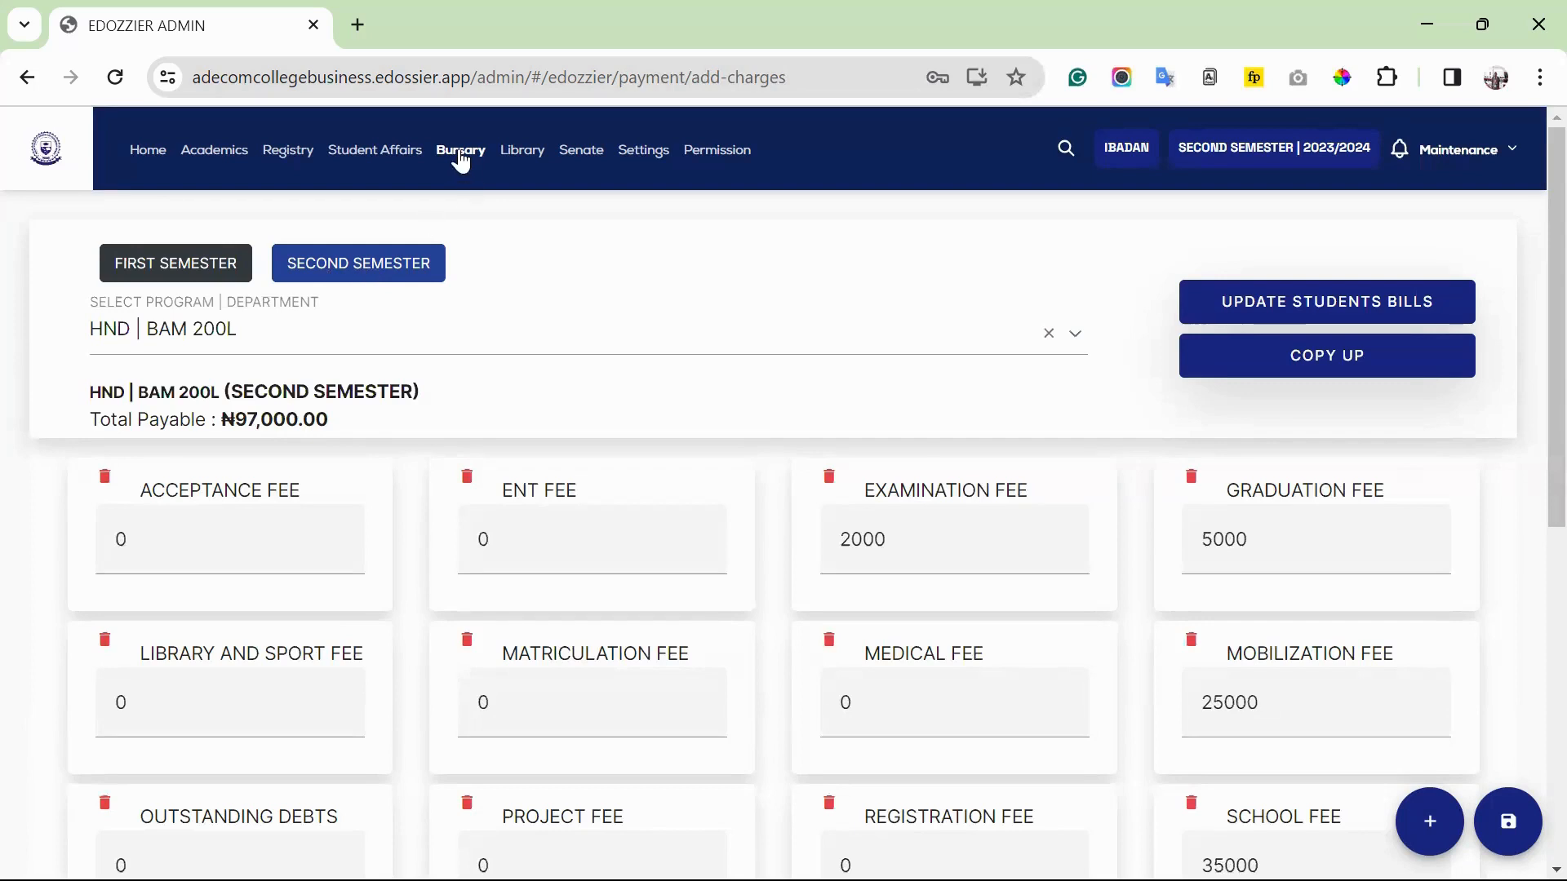
Open the Exam & Record student list in the registry and search it for 200L
mouse_move(461, 160)
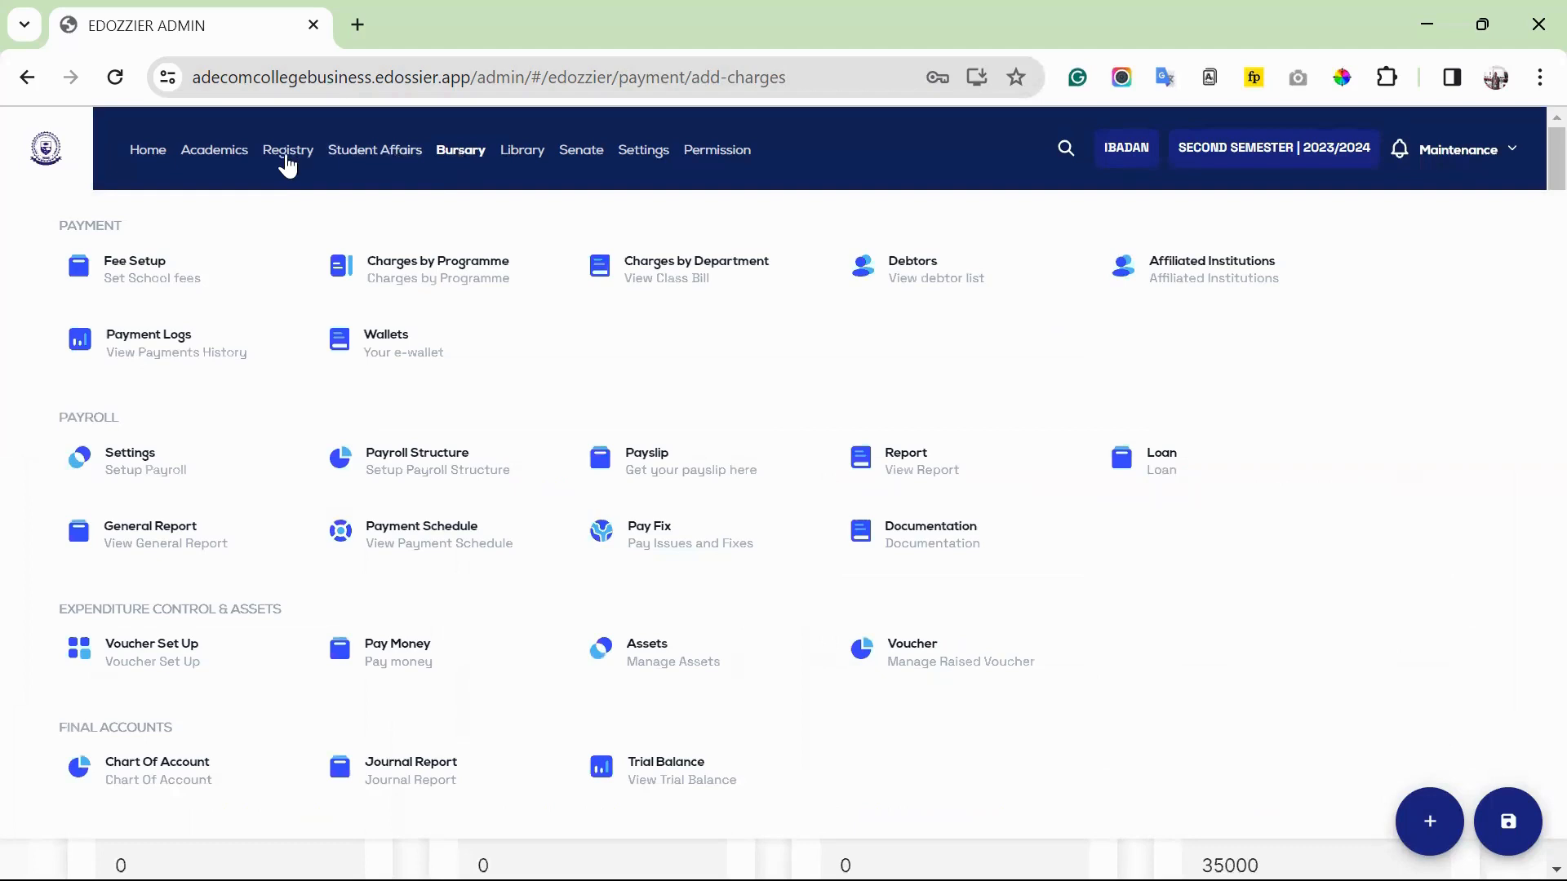
mouse_move(287, 163)
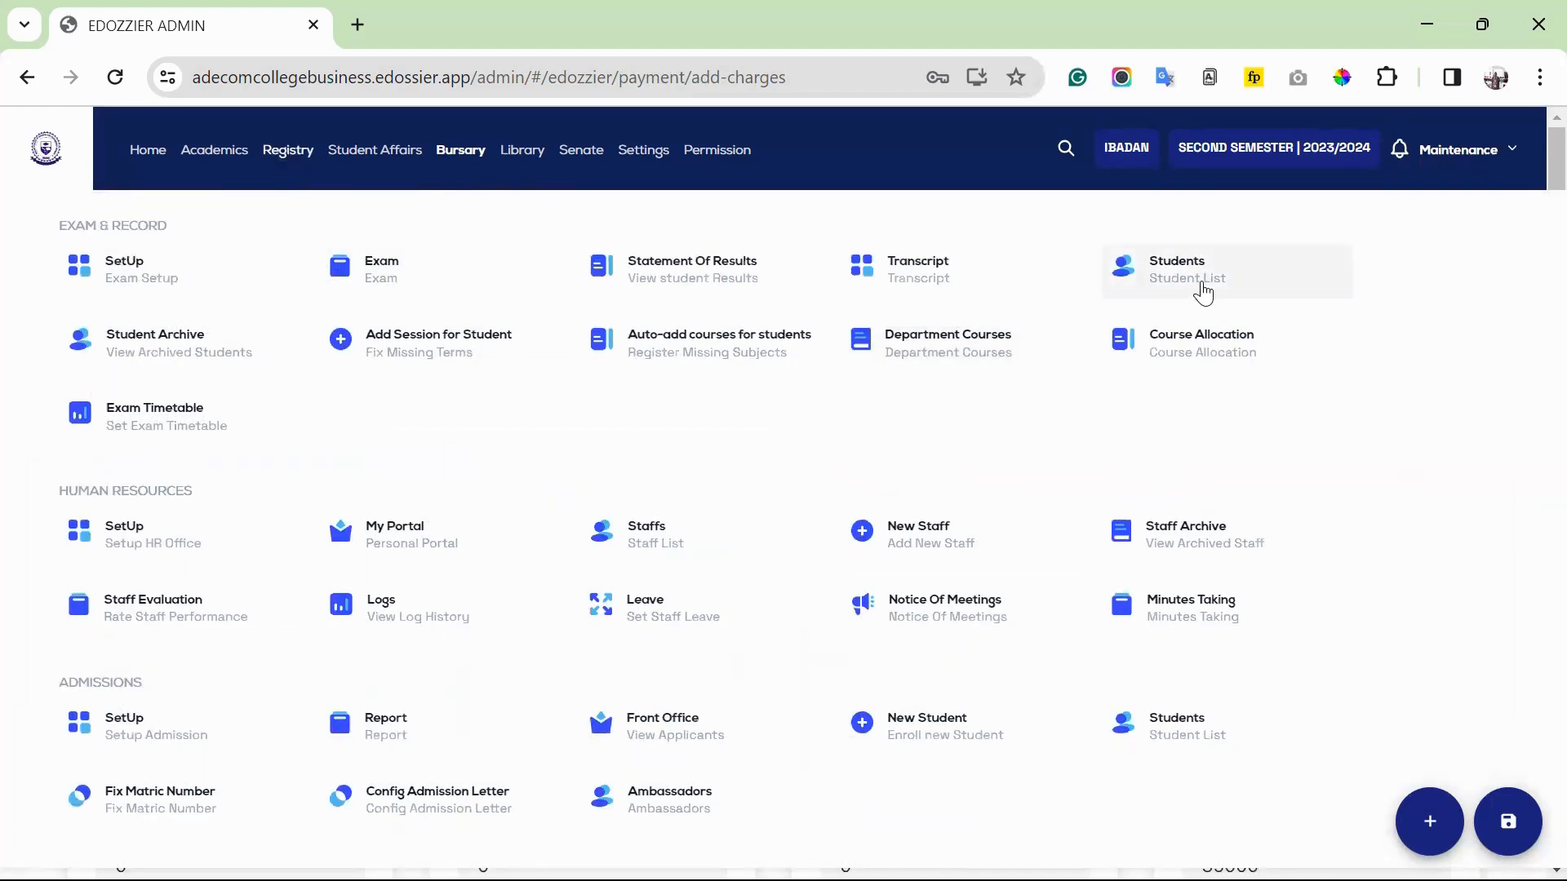
click(1202, 289)
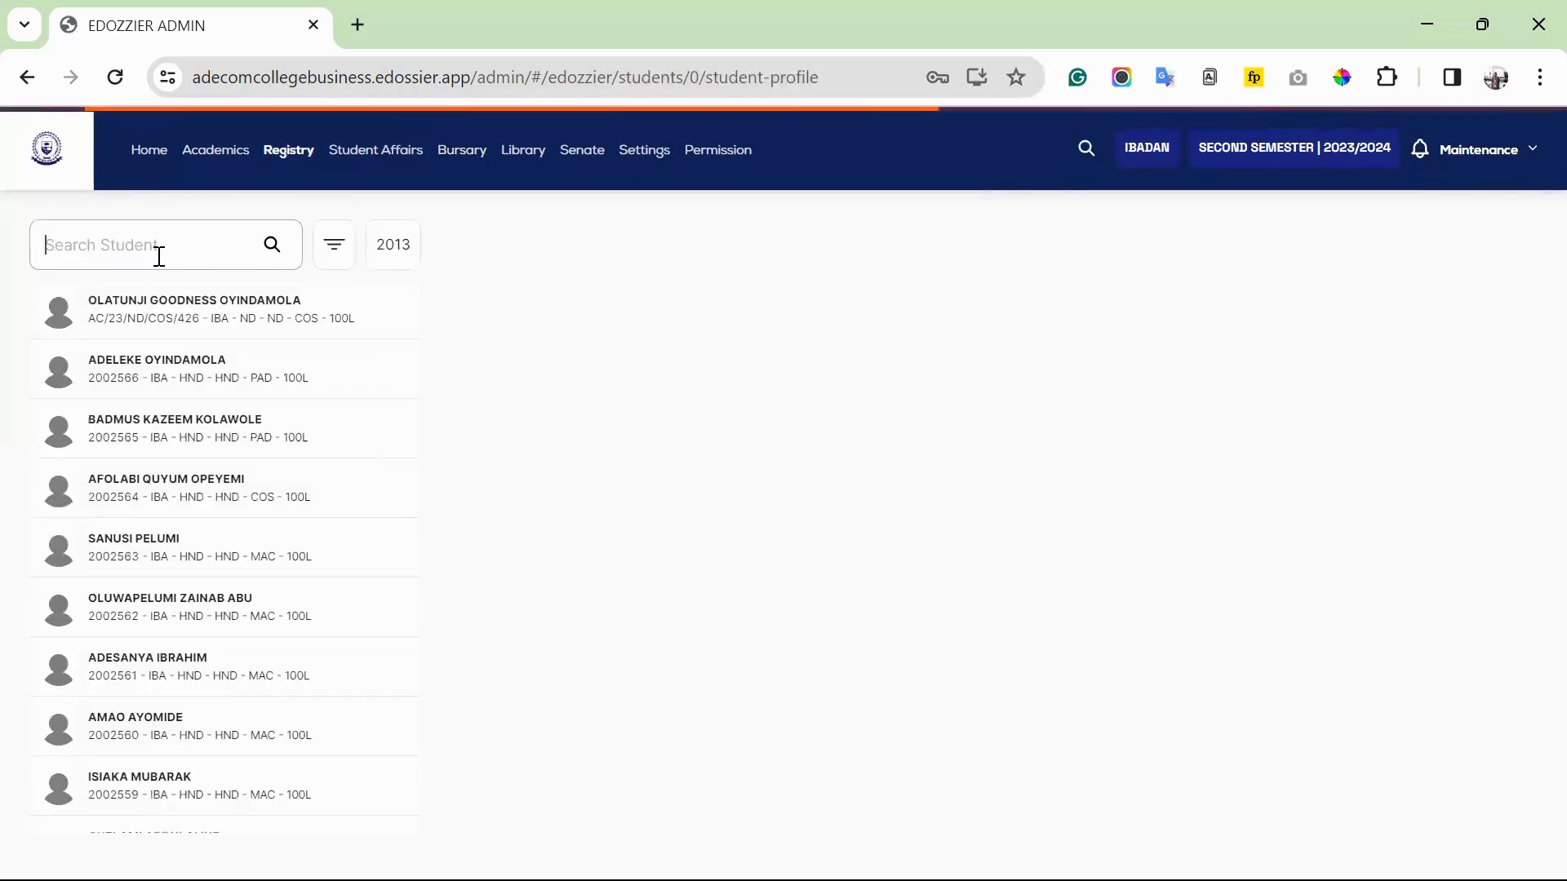
text(200l)
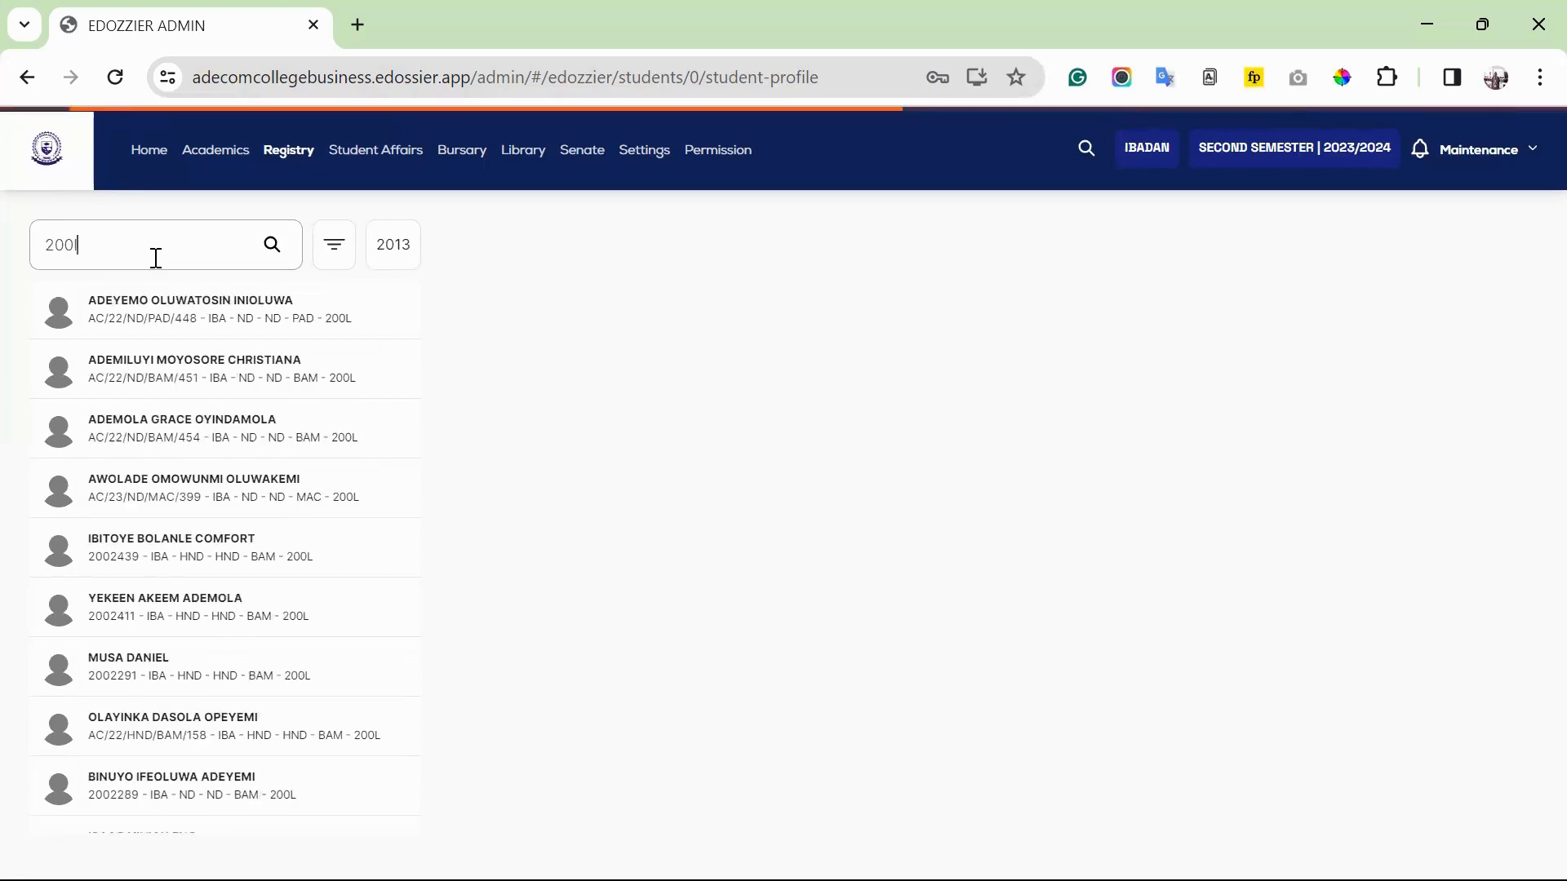
key(BackSpace)
text(L)
scroll(282, 477, down, 1)
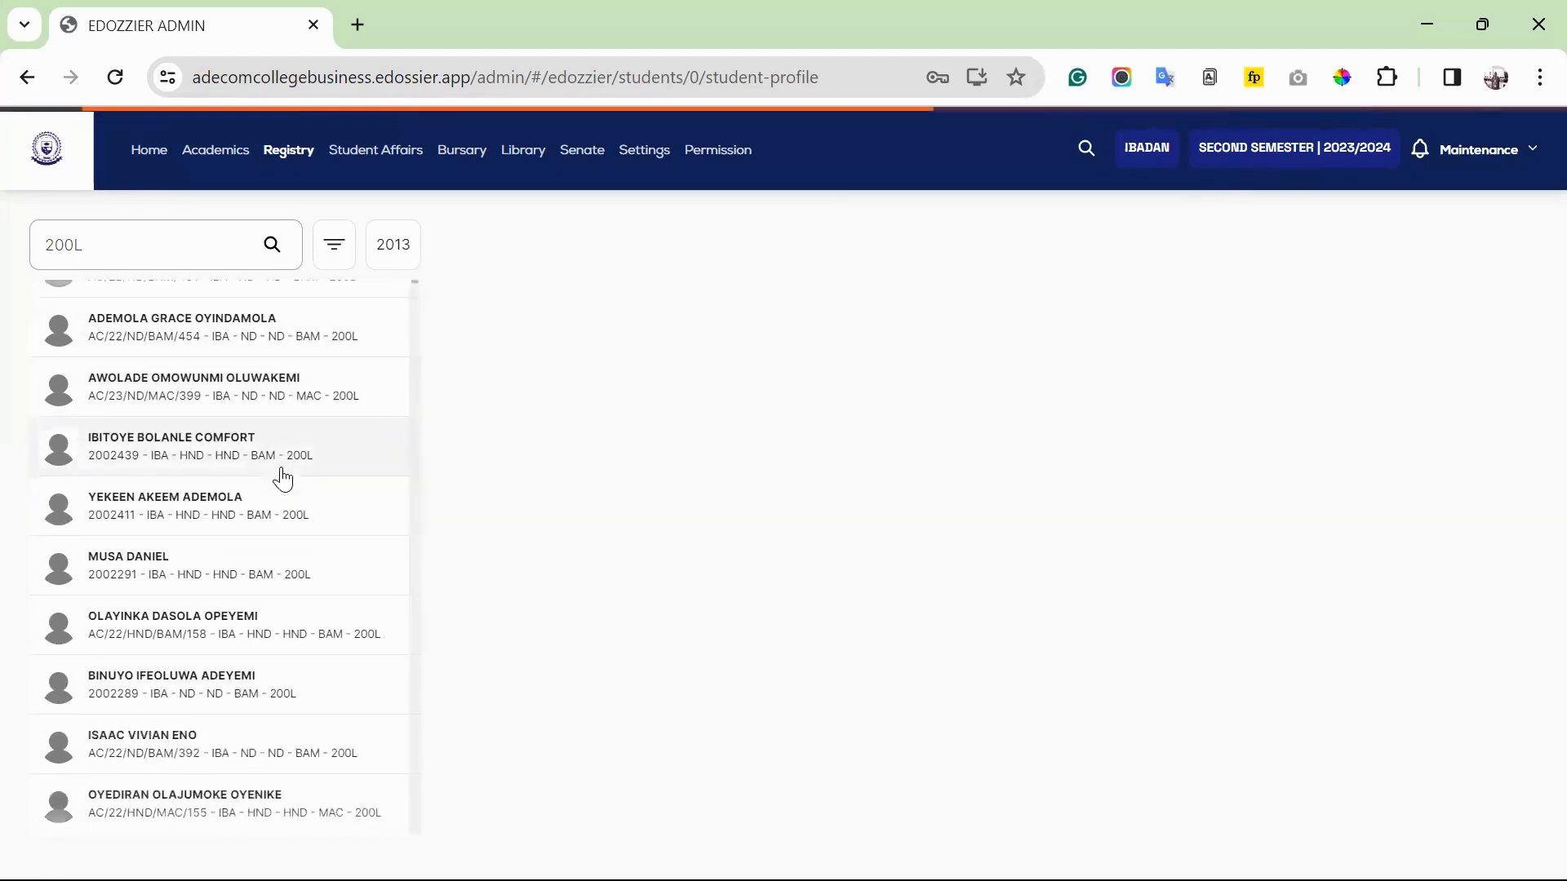
View the payment history of an HND BAM 200L student, and switch to the HND BAM 200L student two rows below
click(261, 514)
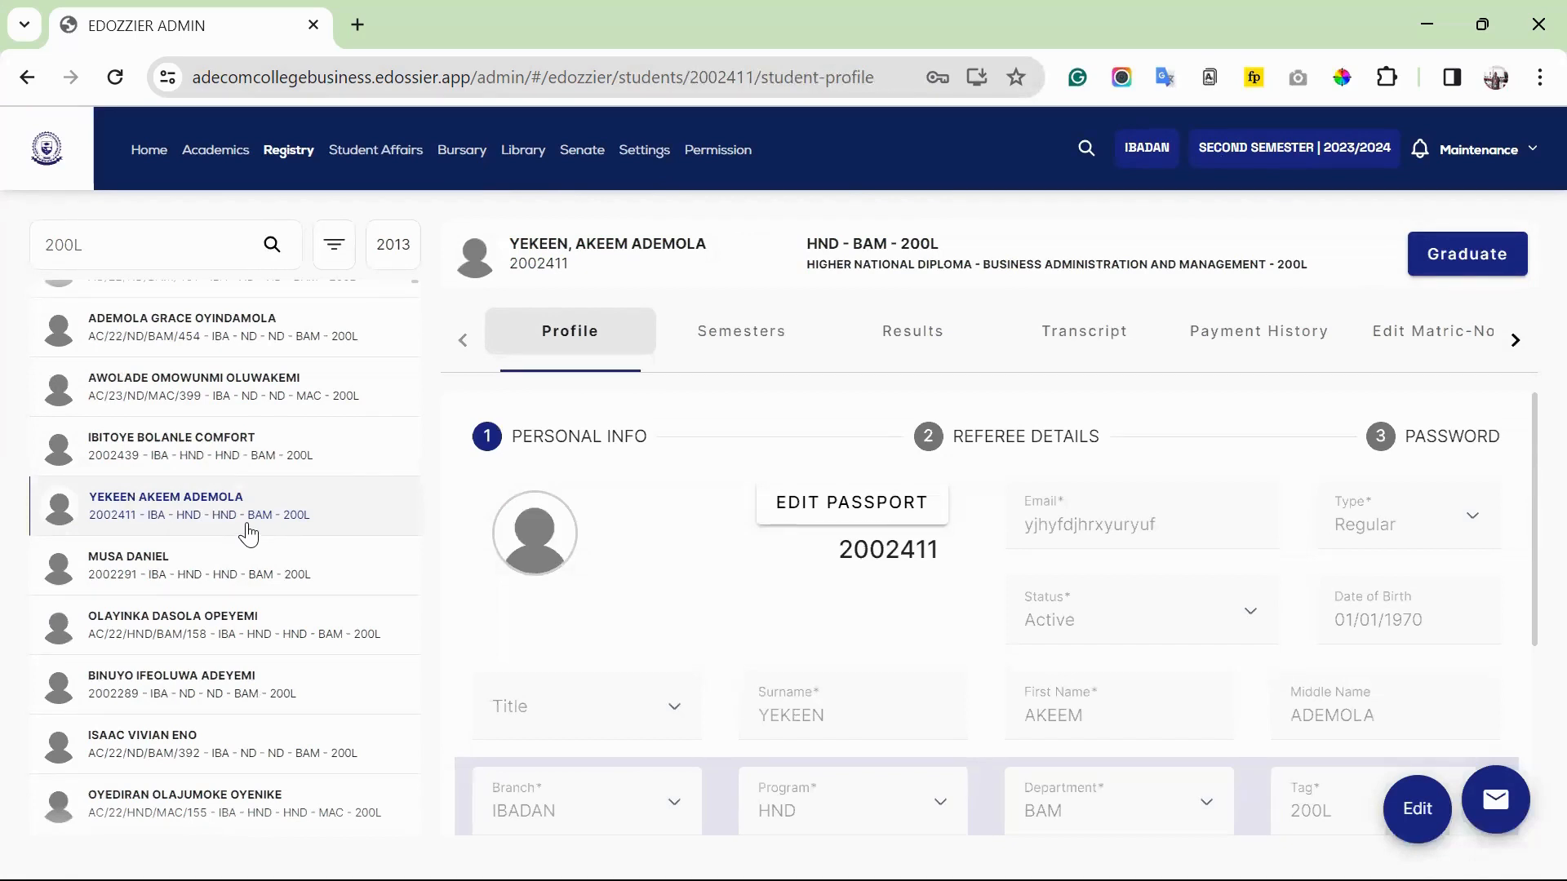
click(1259, 357)
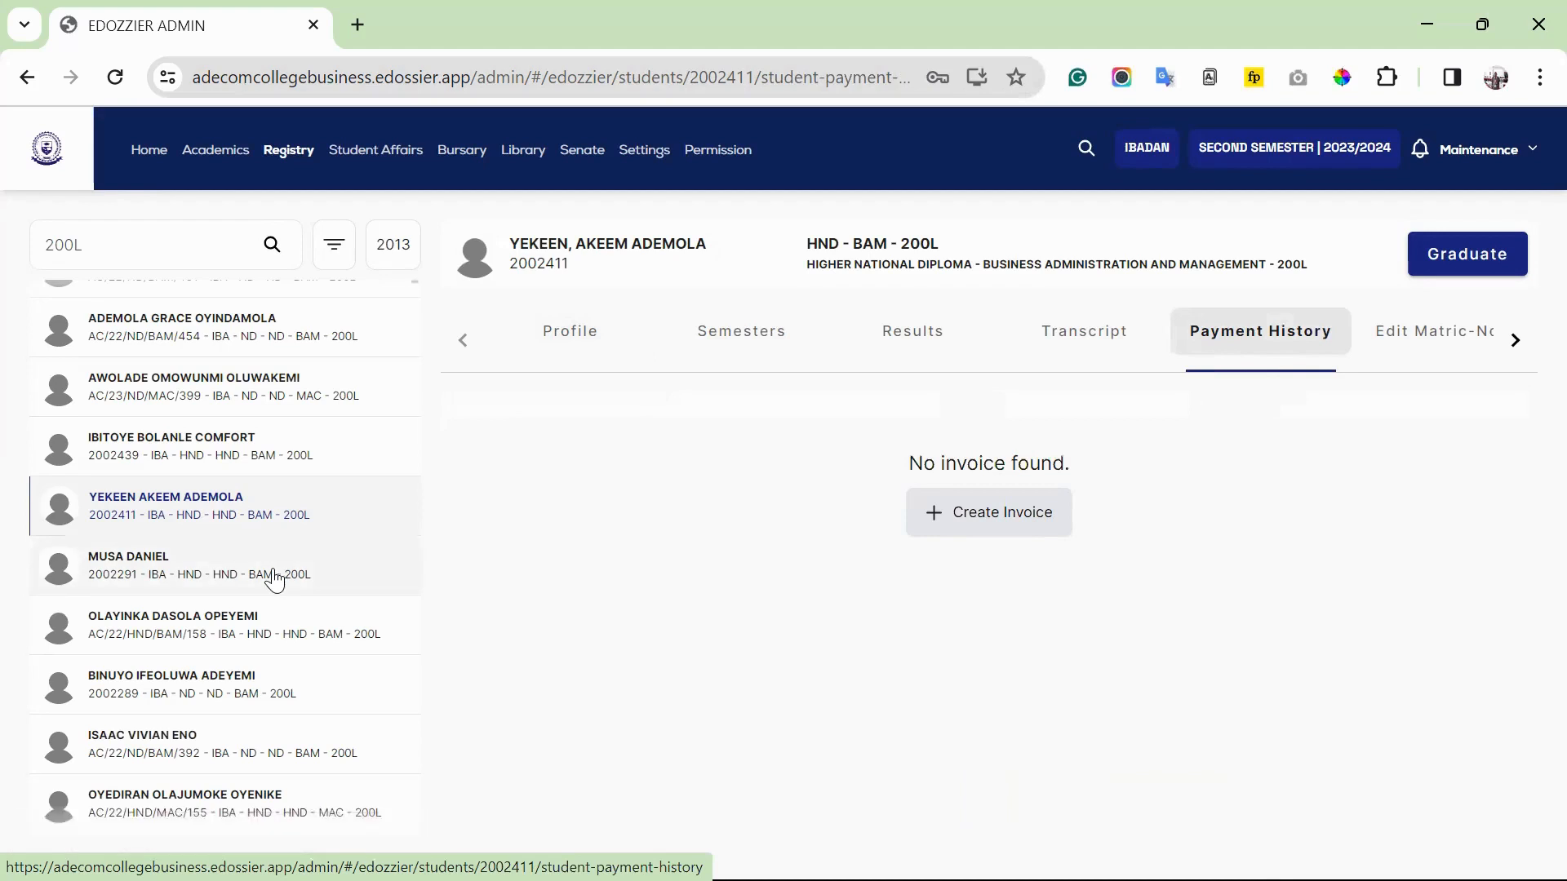
click(285, 638)
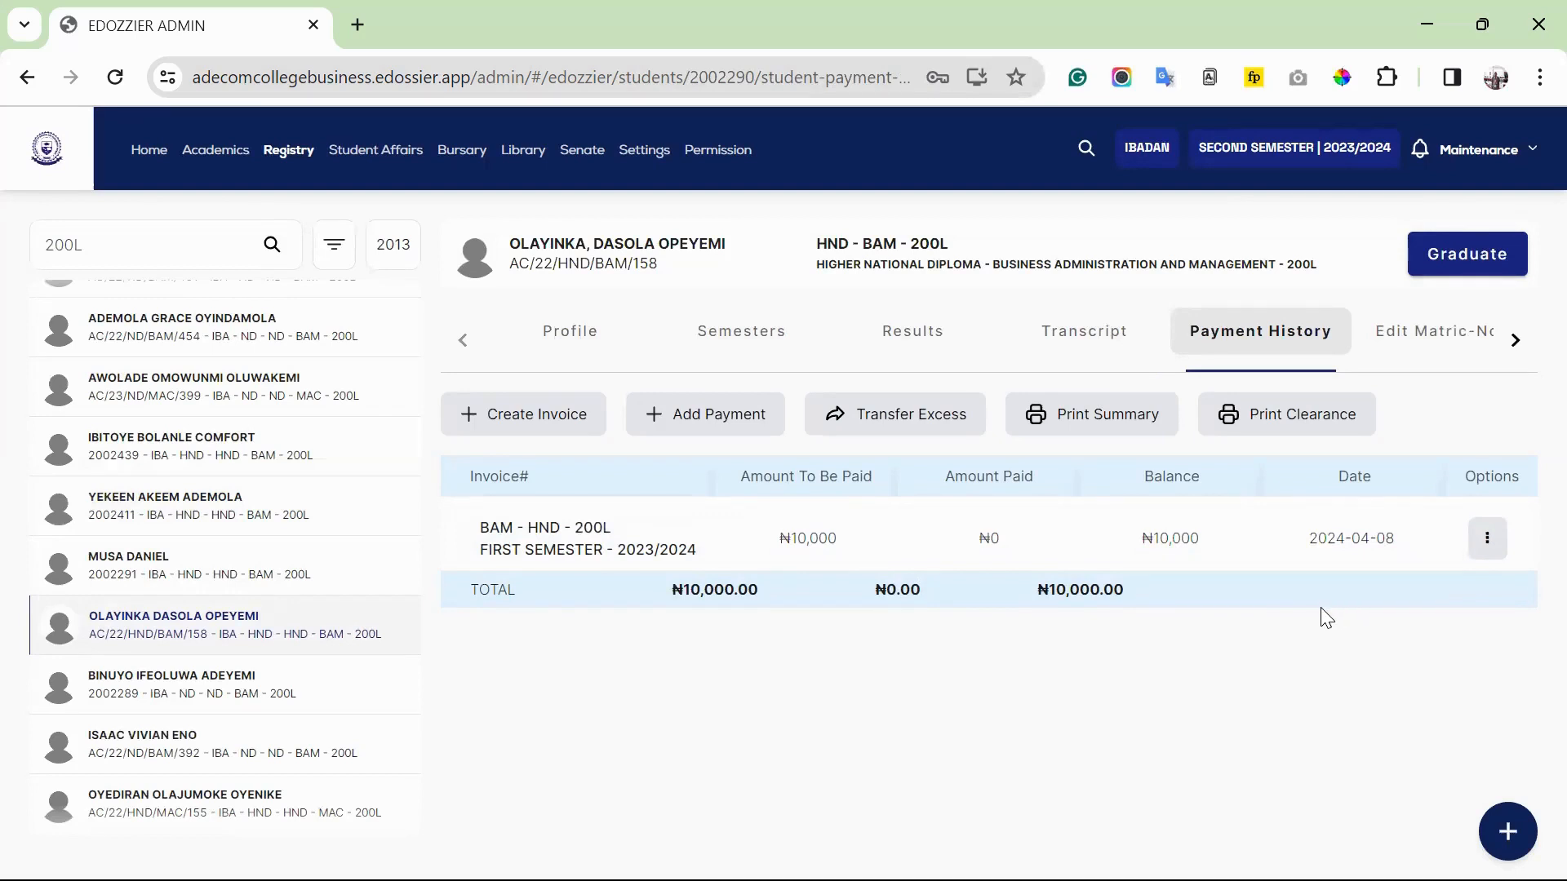
Draft a special Examination Fee of 4000 for the student's first-semester invoice and close the form without saving
click(1487, 543)
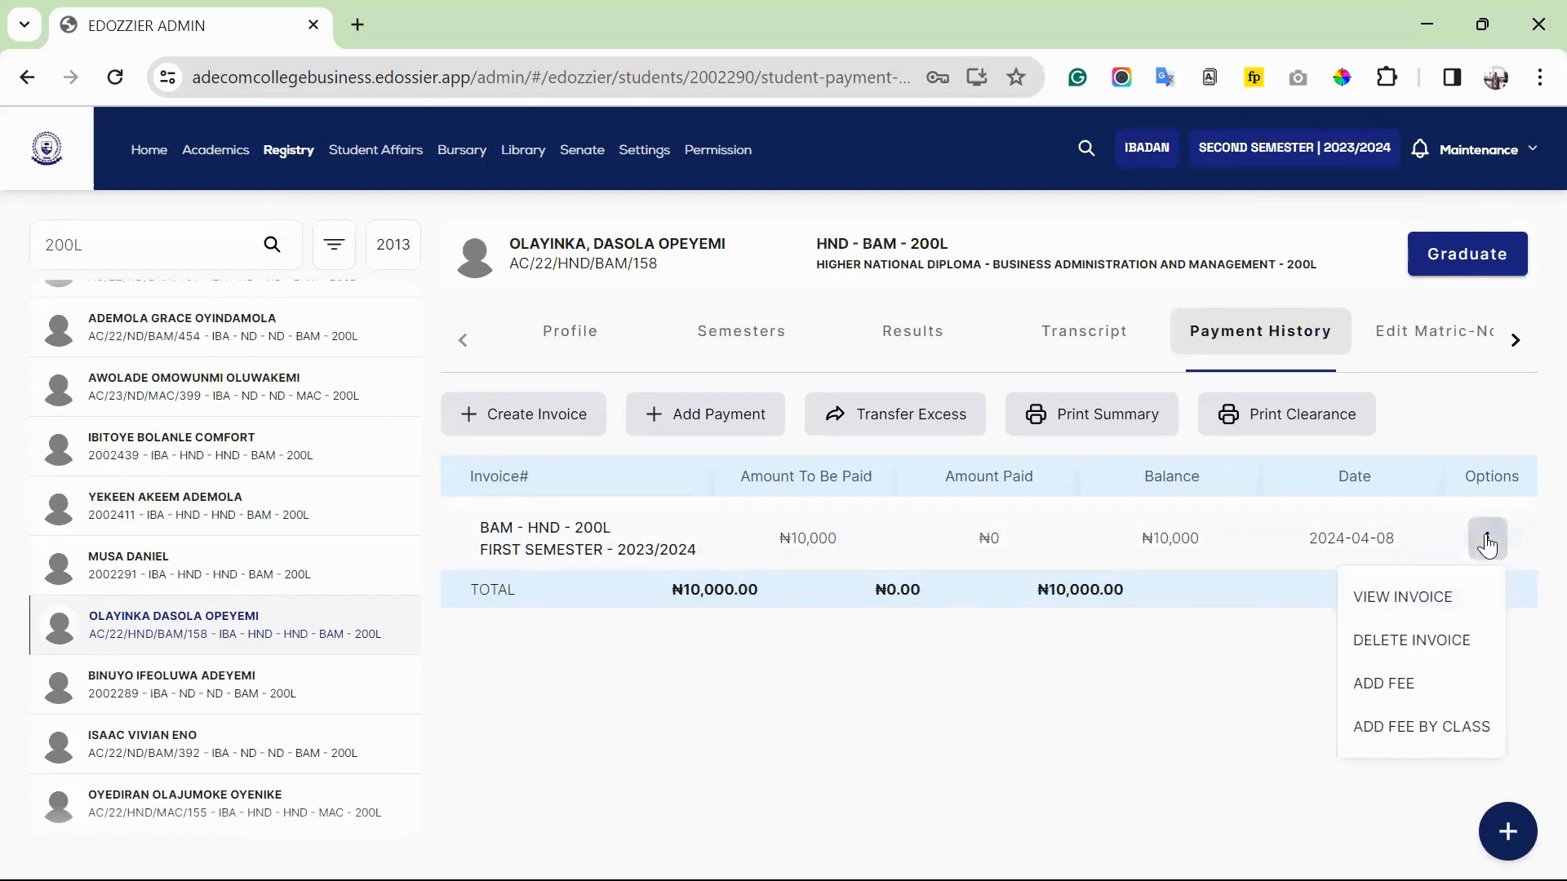
click(1385, 685)
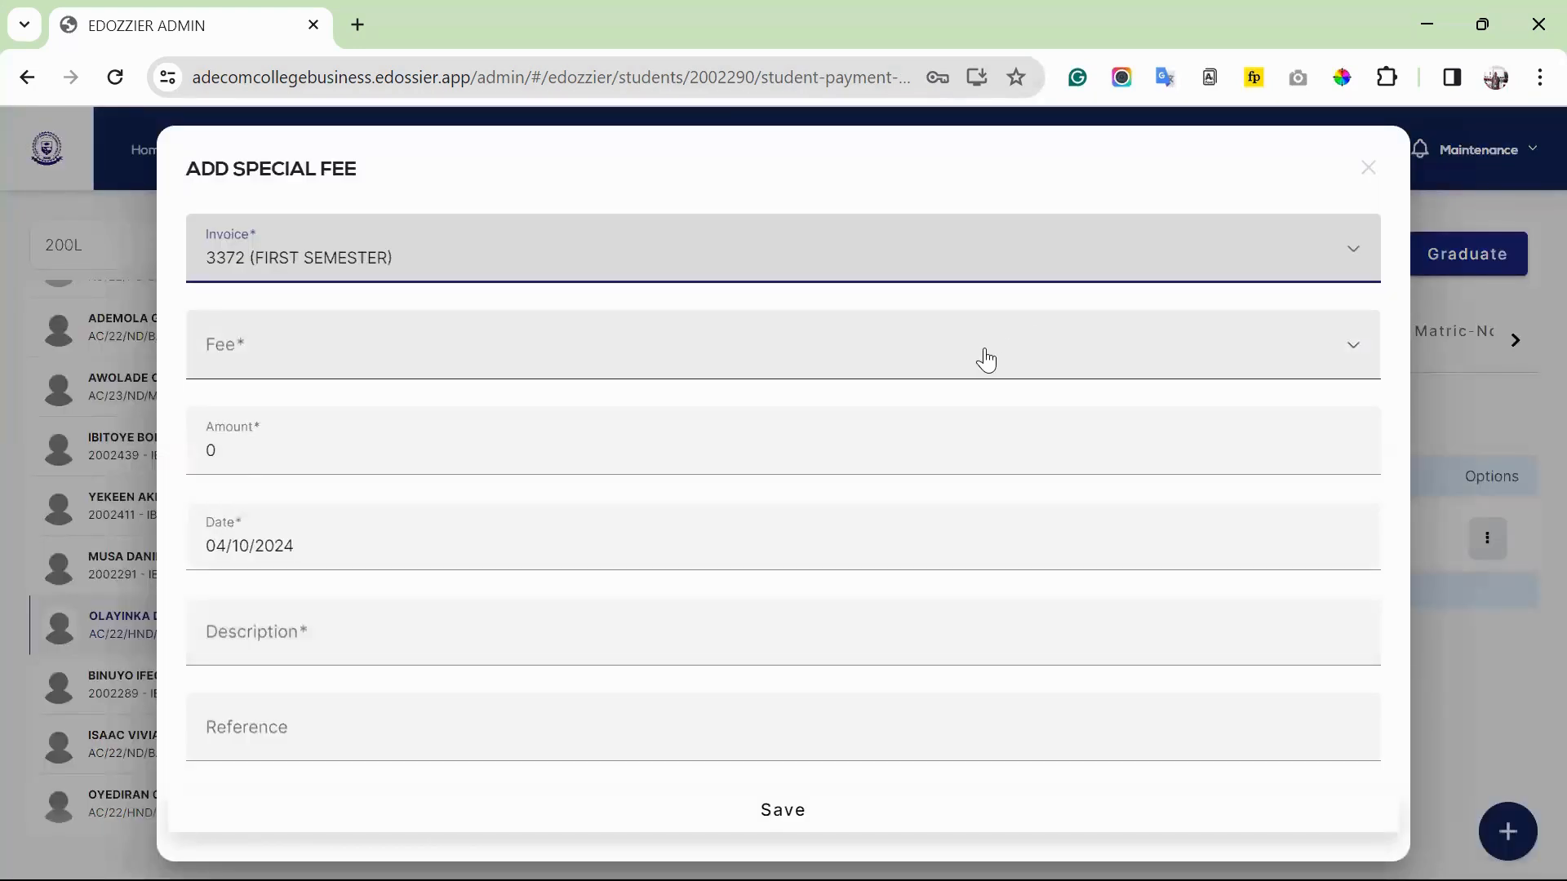
click(985, 360)
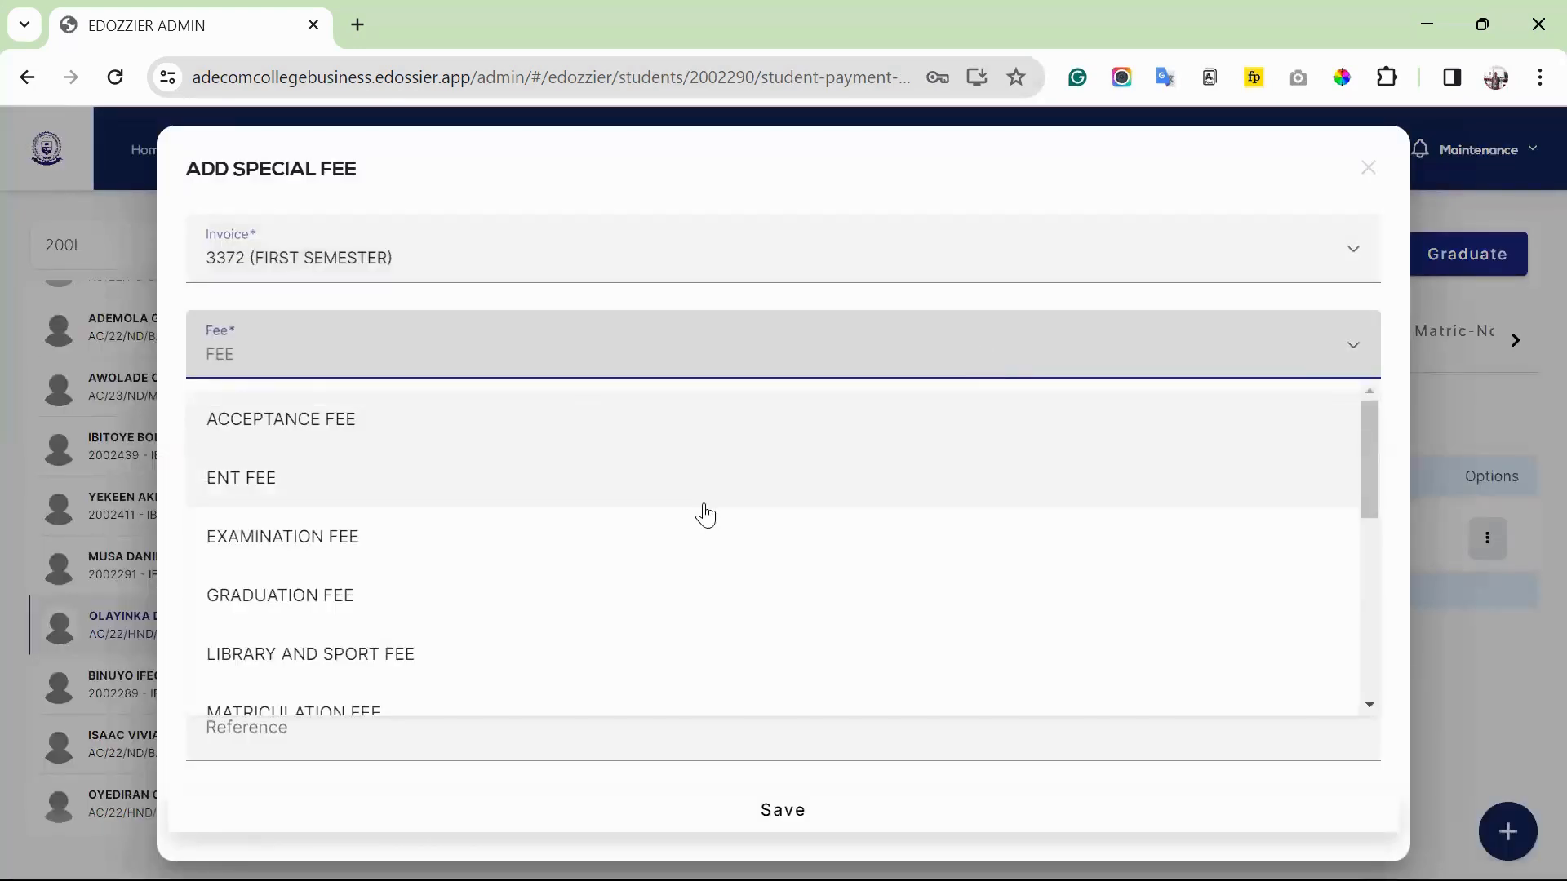
scroll(607, 473, down, 1)
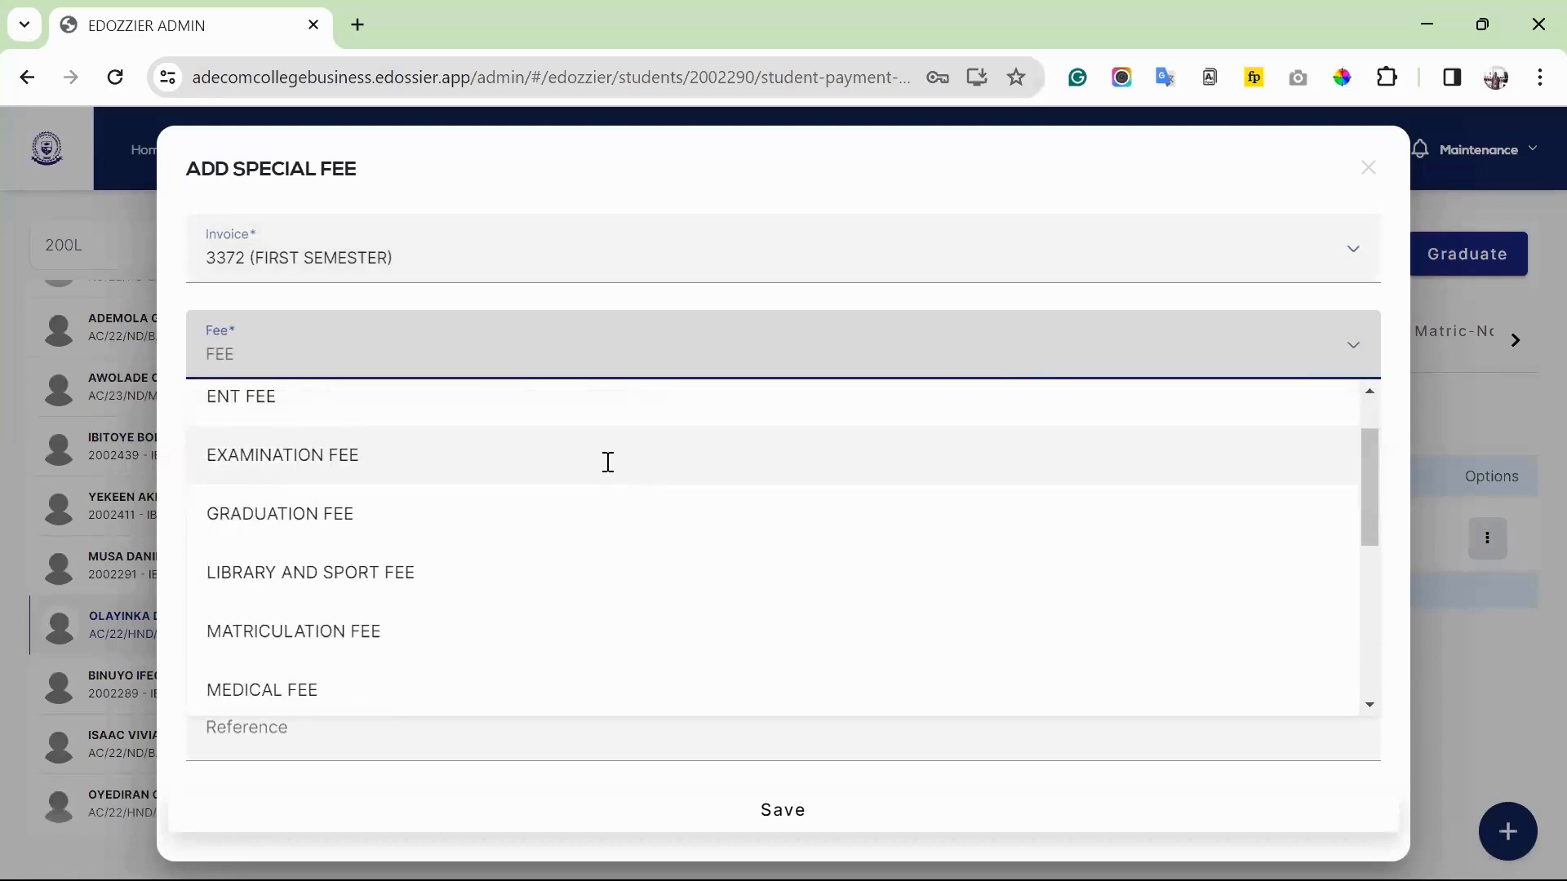
click(607, 462)
click(607, 462)
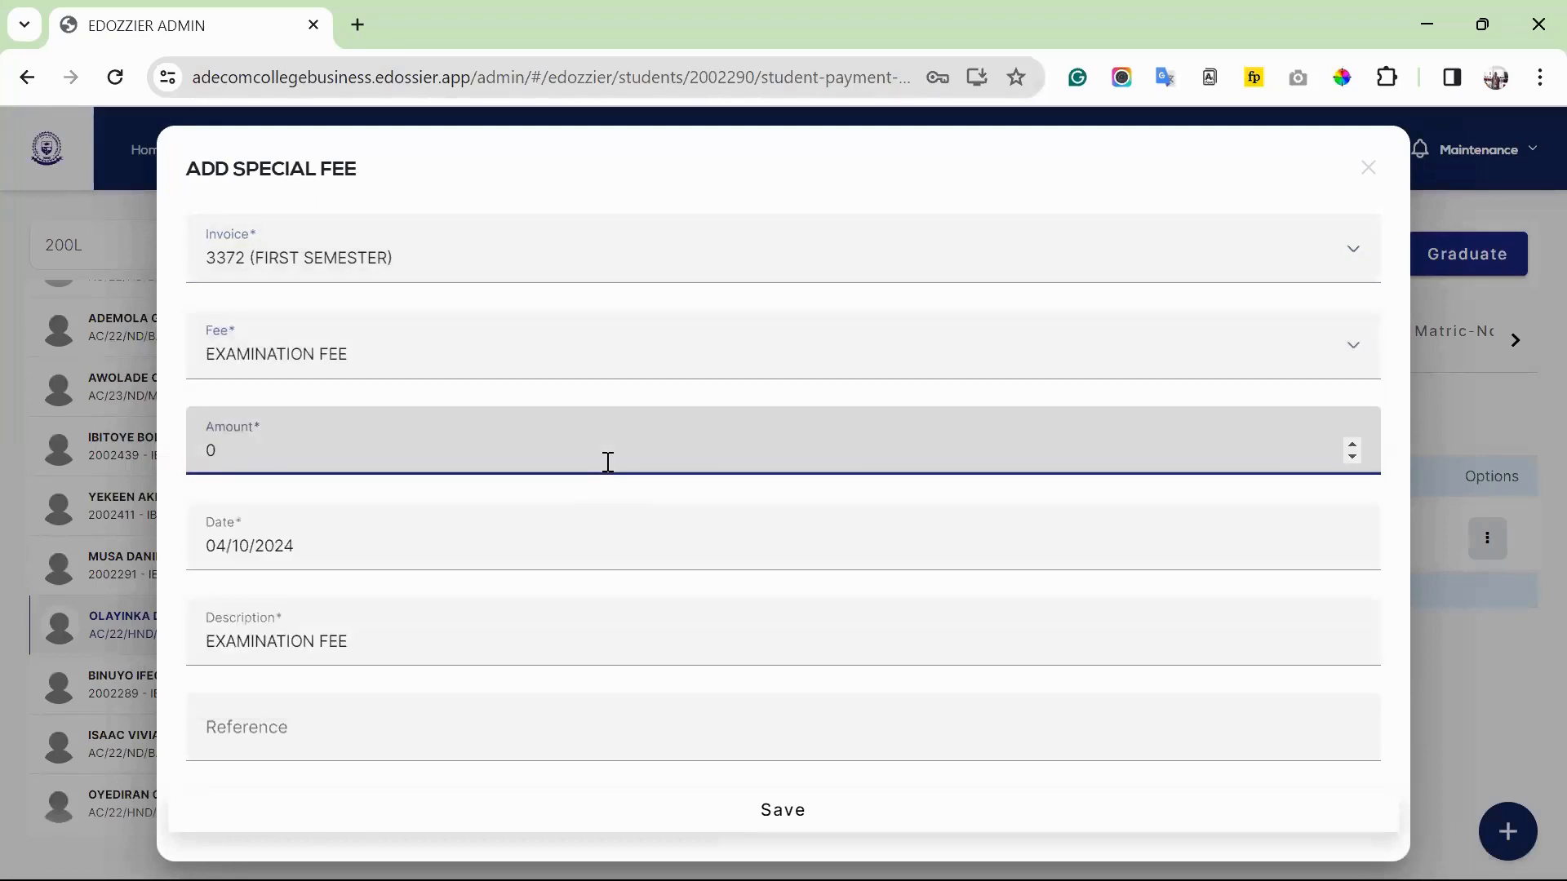
key(BackSpace)
text(4000)
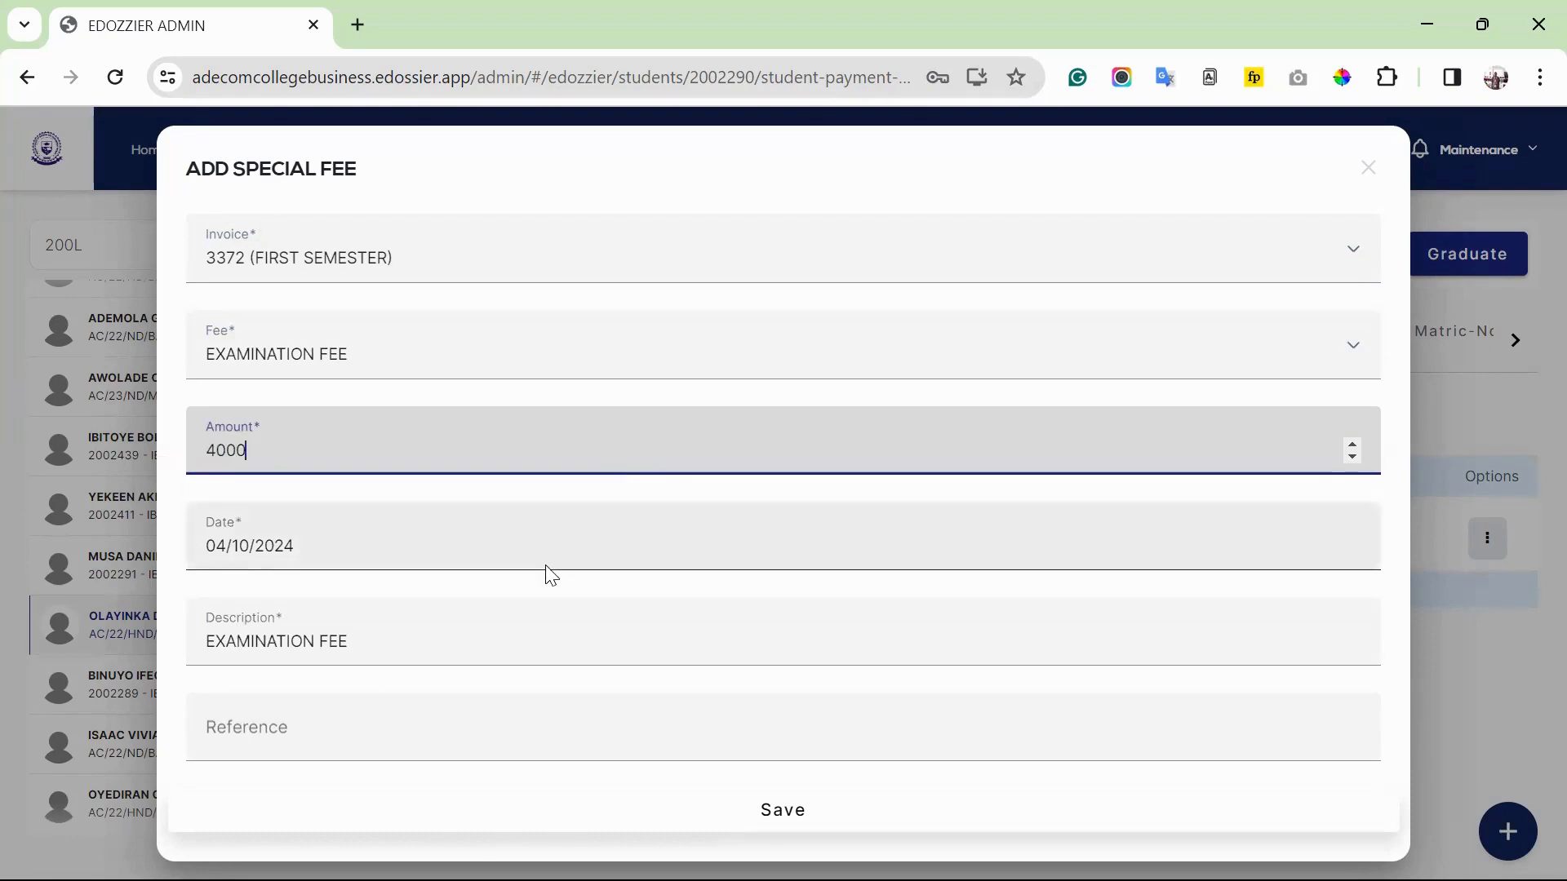
click(1436, 715)
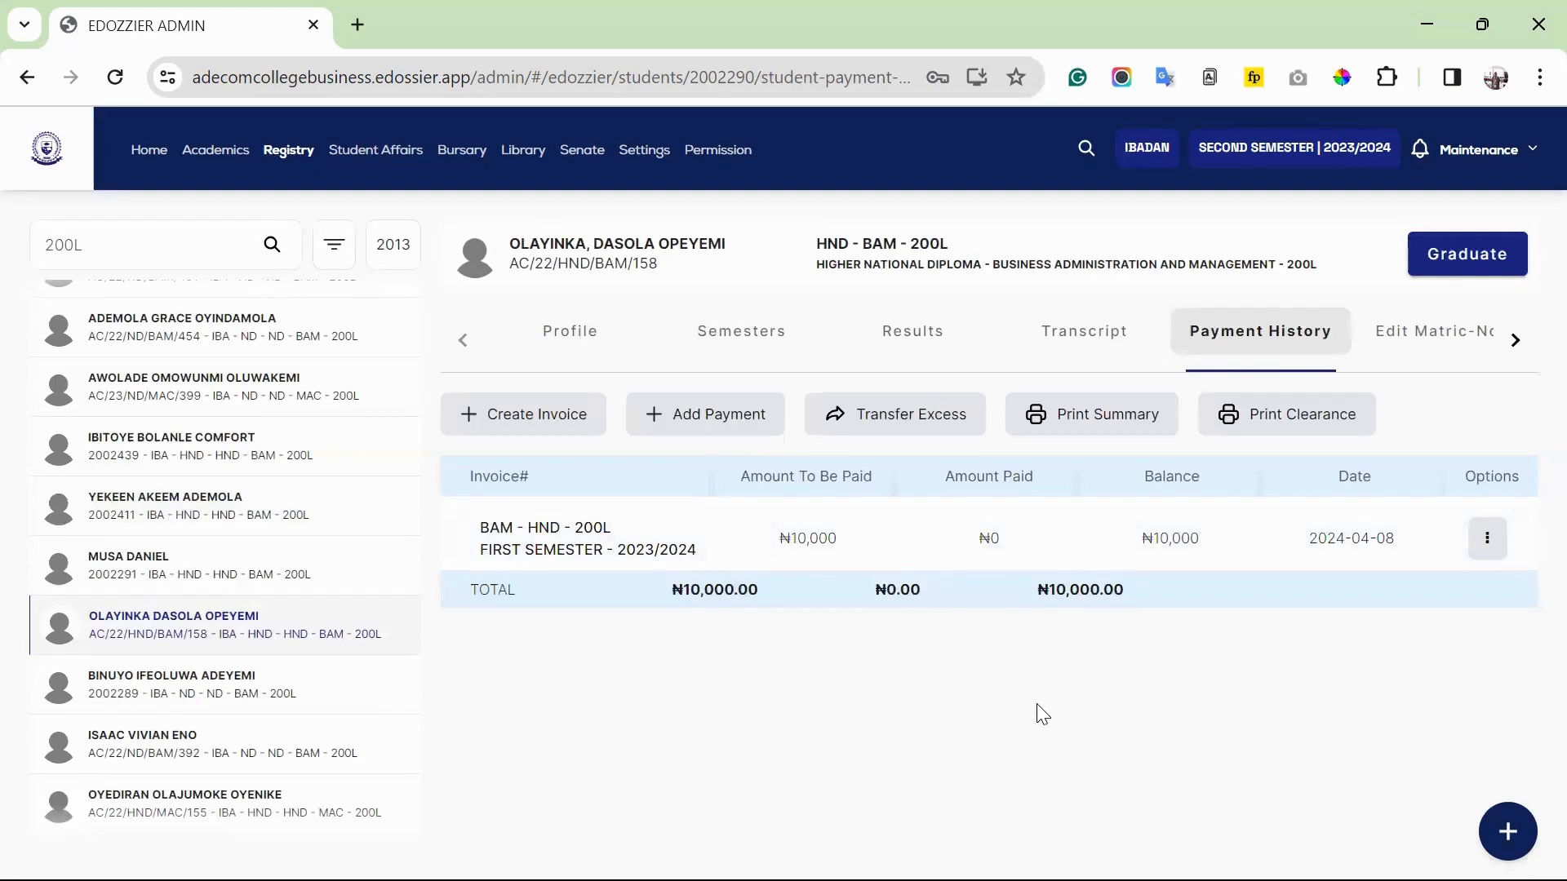
Return to the bursary's Charges by Department page and load the second-semester charges for ND | BAM 100L
click(472, 159)
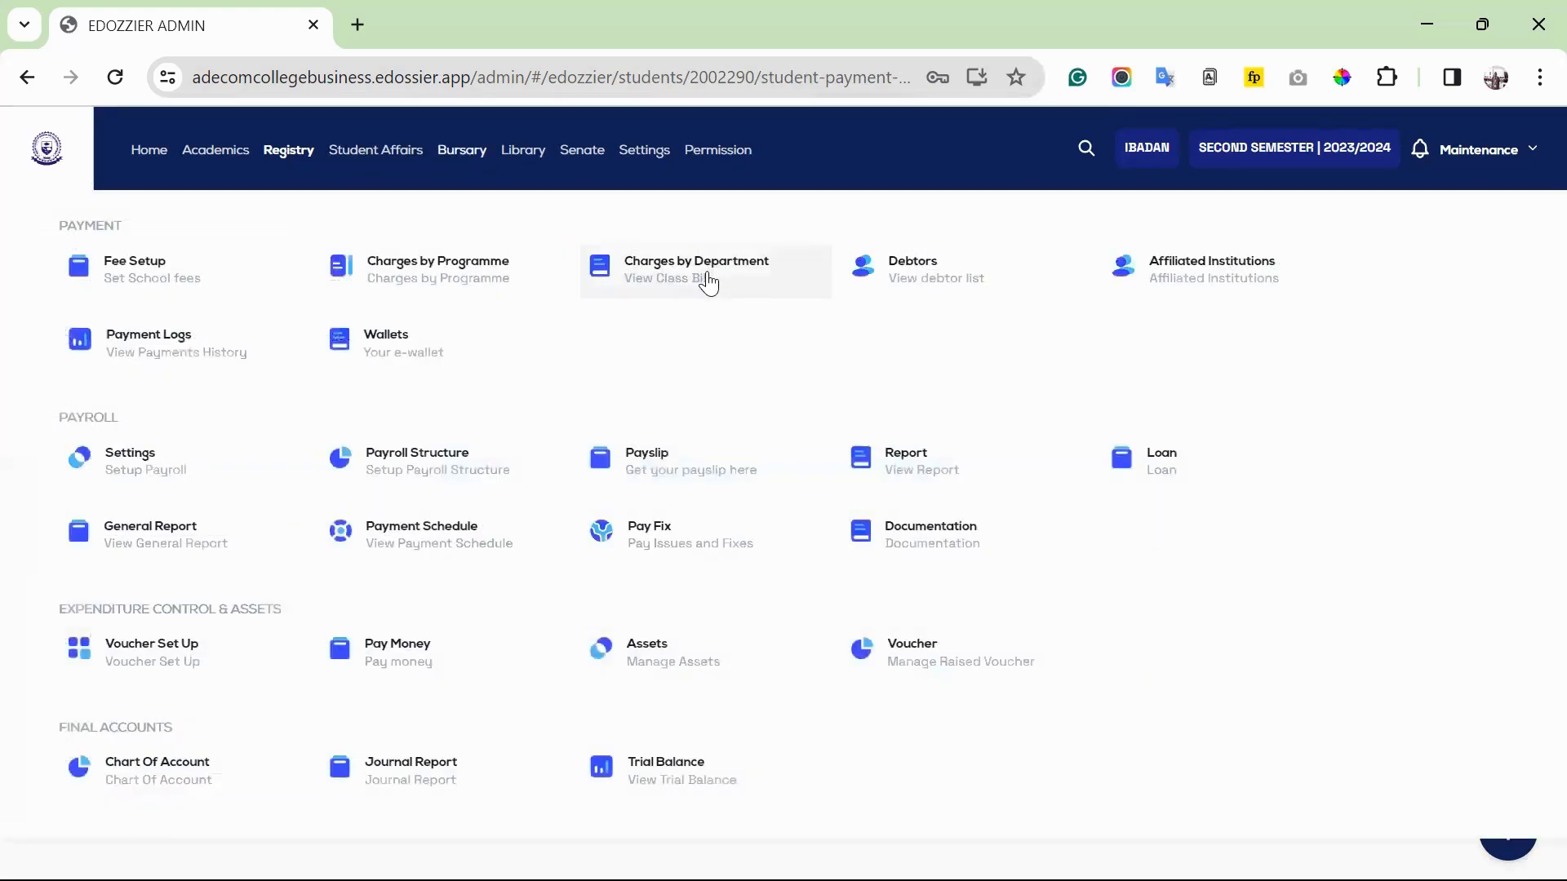
click(708, 282)
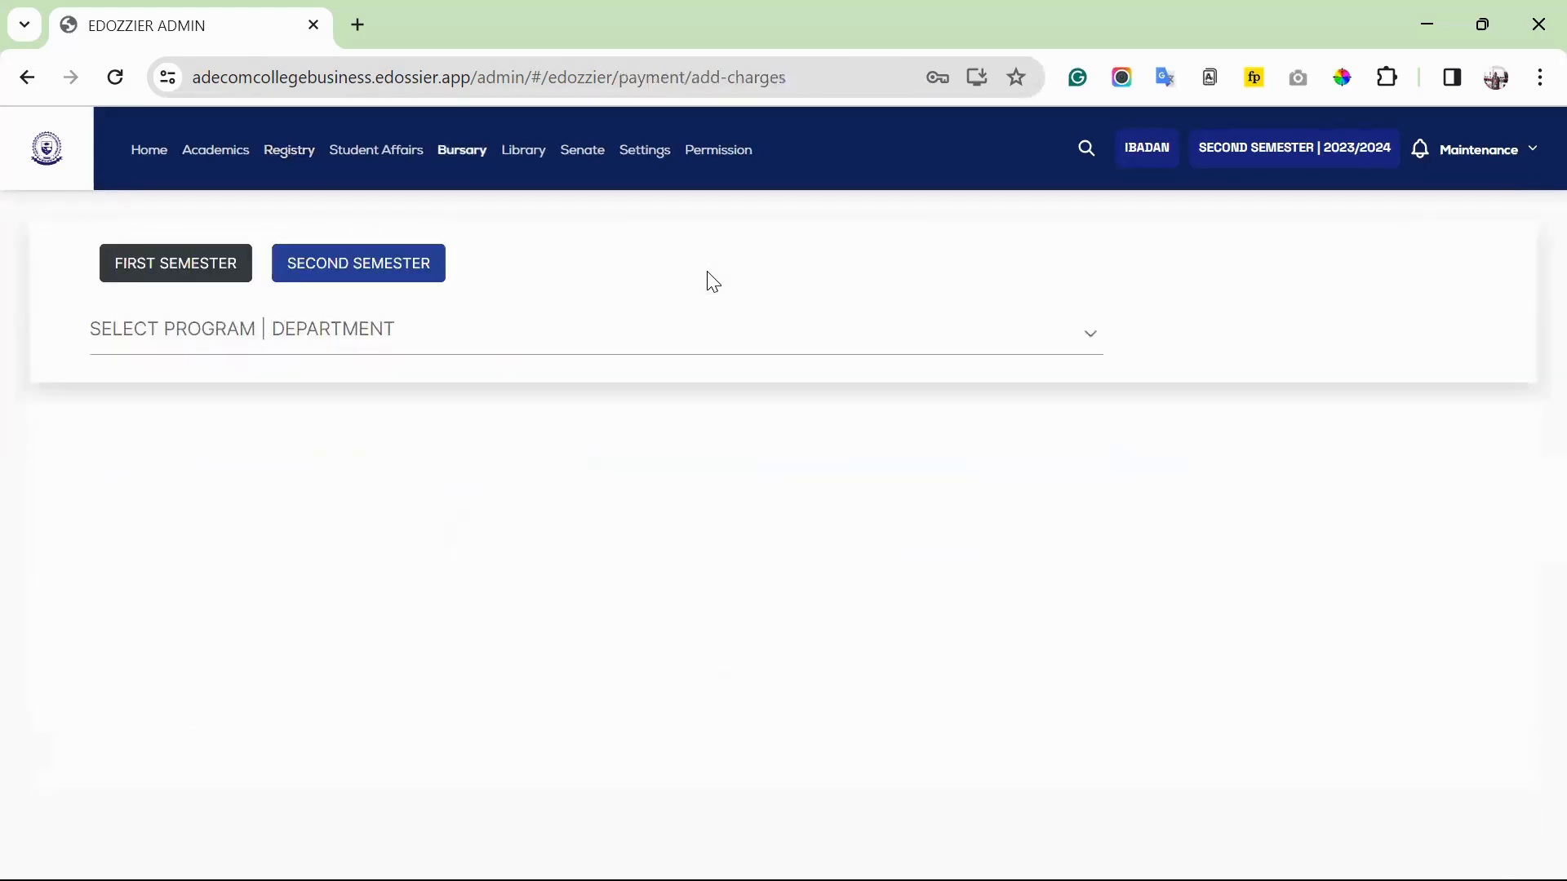
click(626, 346)
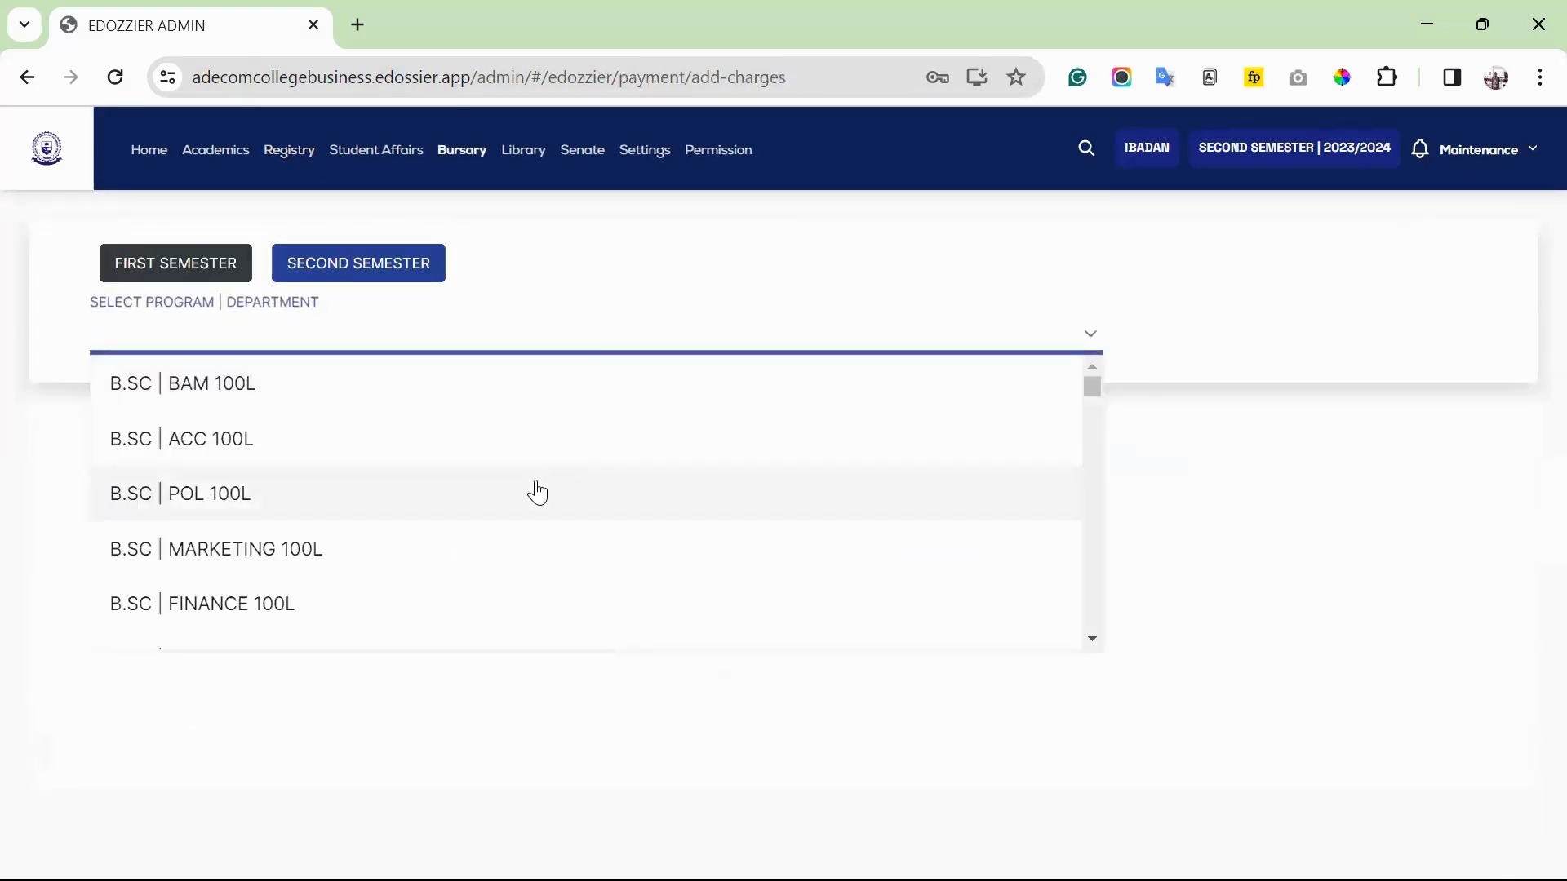
scroll(535, 489, down, 6)
scroll(537, 492, down, 10)
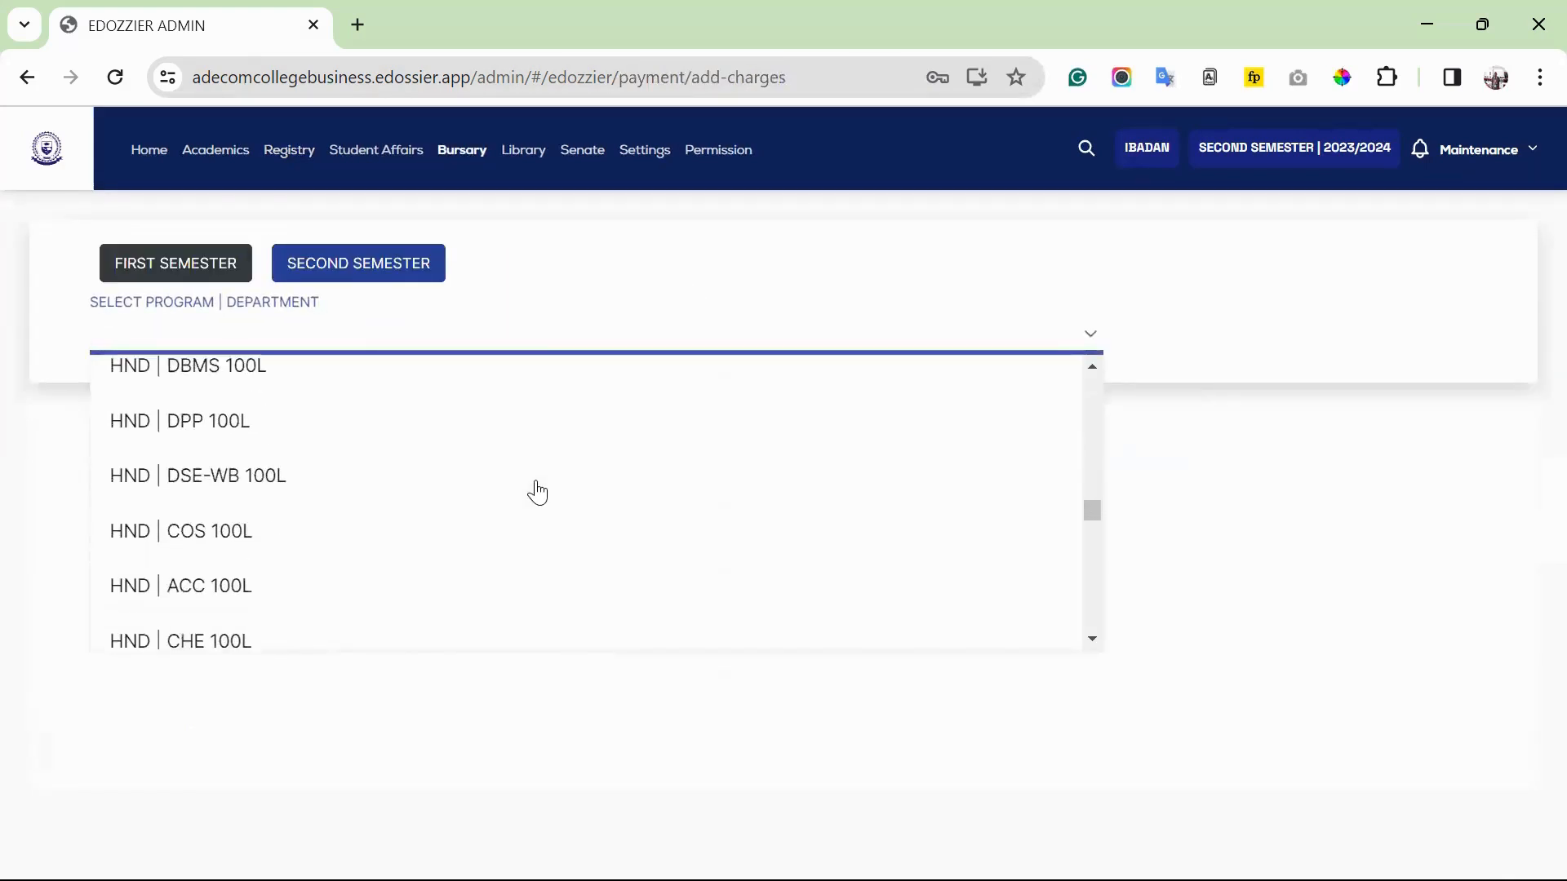
scroll(537, 492, down, 8)
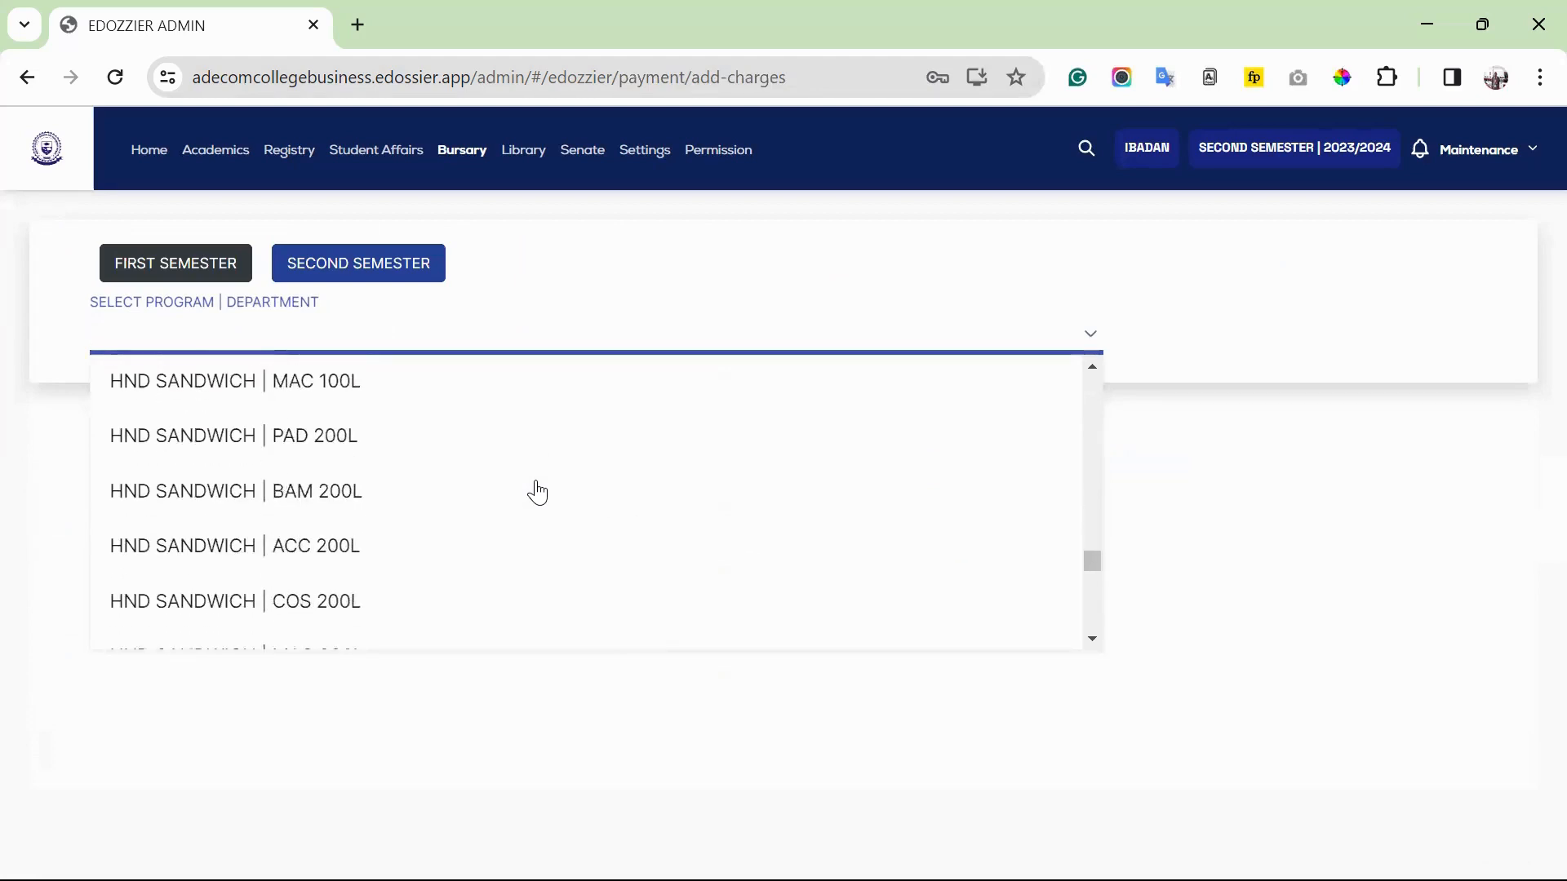
scroll(537, 492, up, 3)
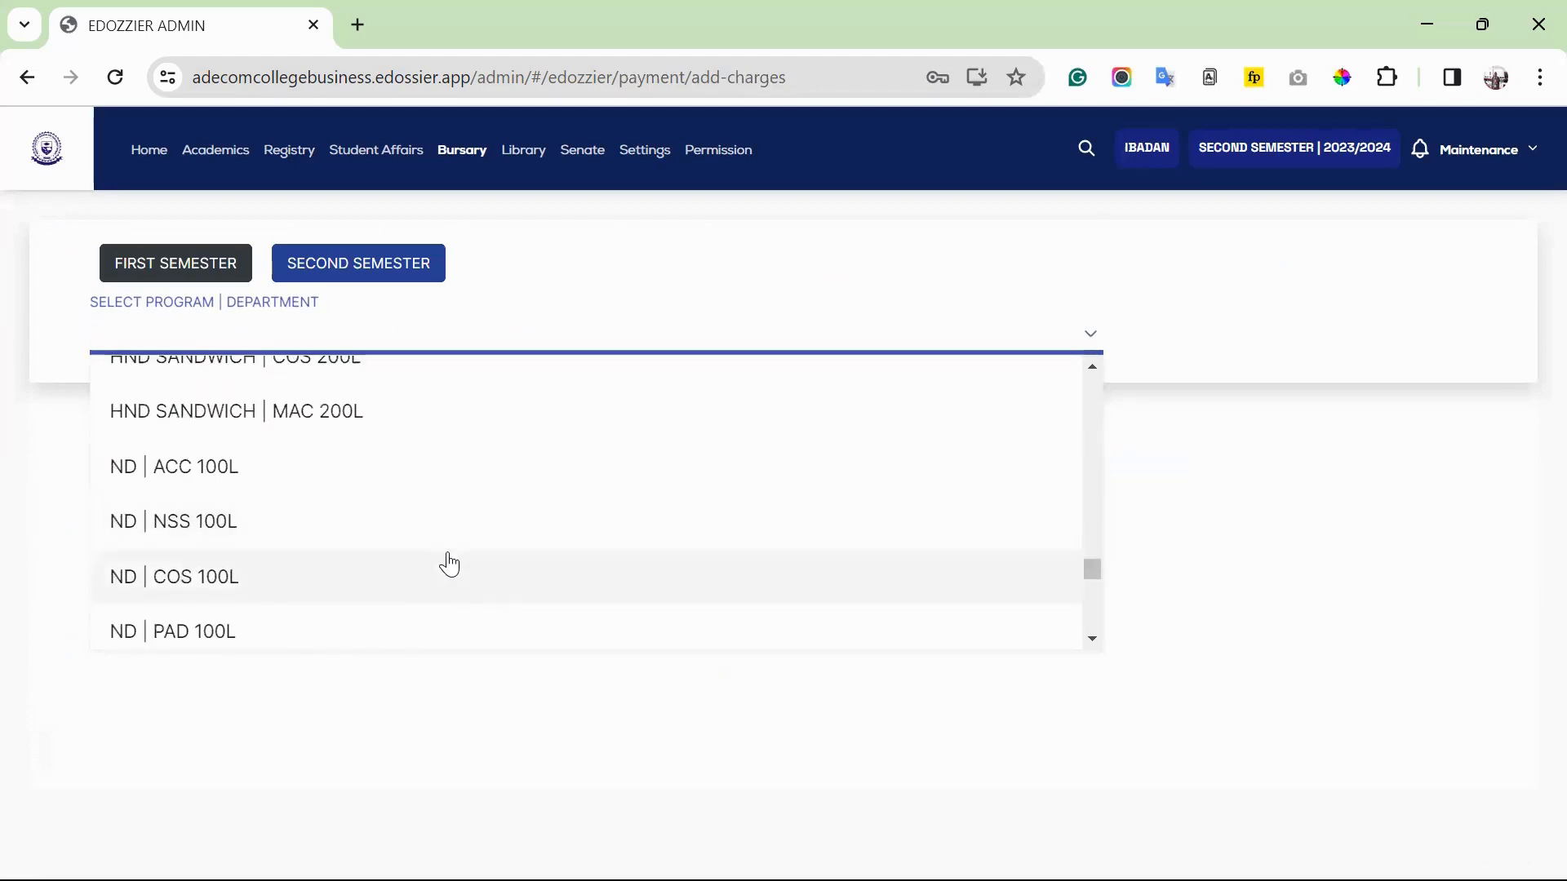
scroll(449, 564, down, 1)
click(388, 584)
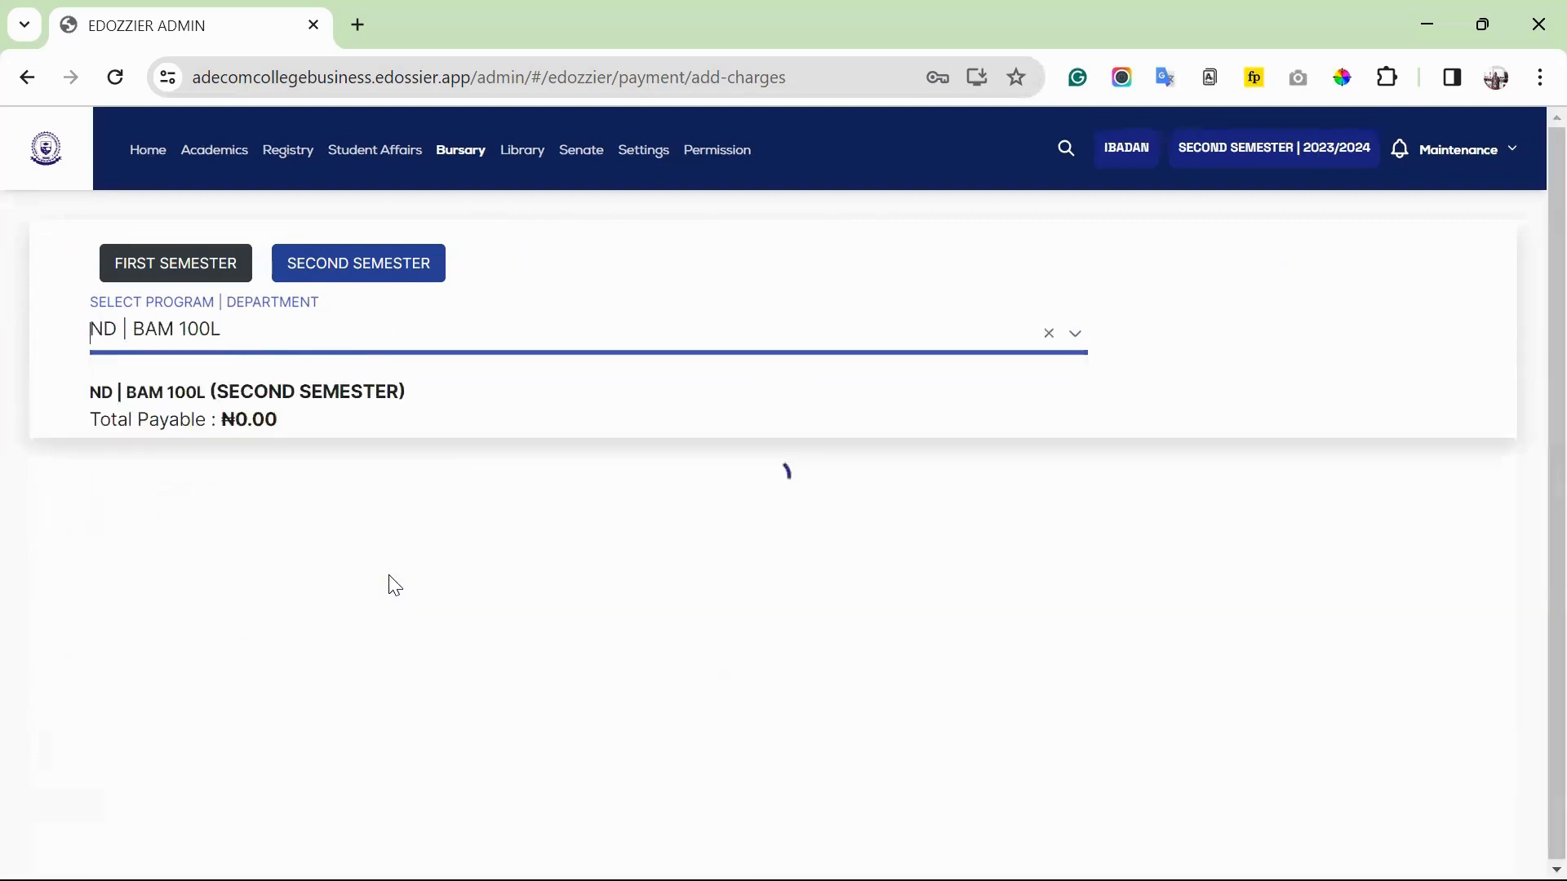
Examine the second-semester fee amounts charged to ND | BAM 100L, including the matriculation, library and sport, and registration fees
scroll(504, 542, down, 1)
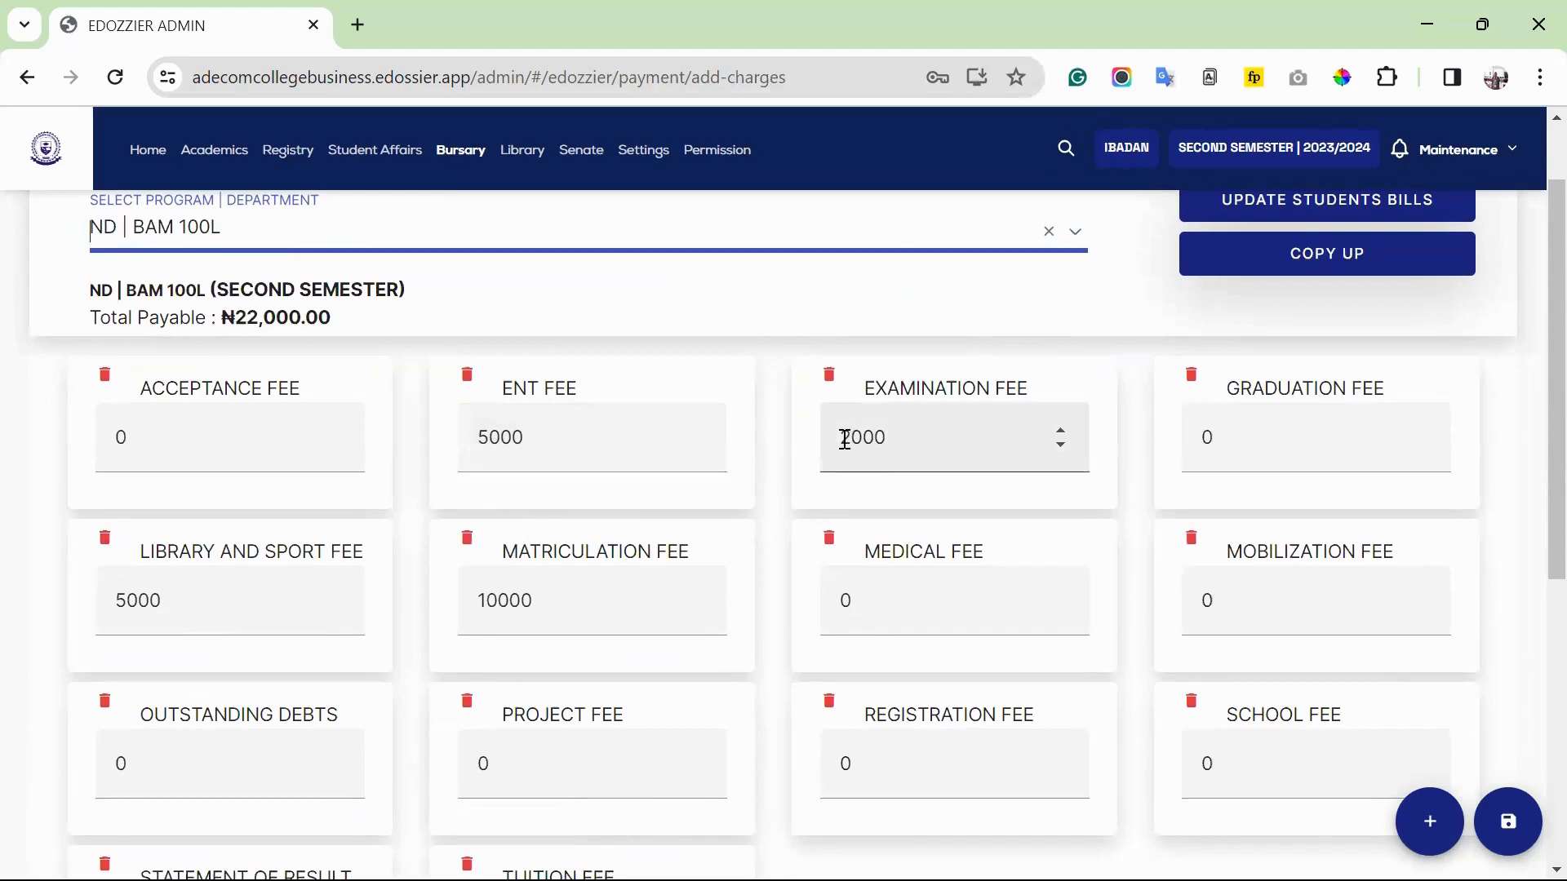
double_click(537, 603)
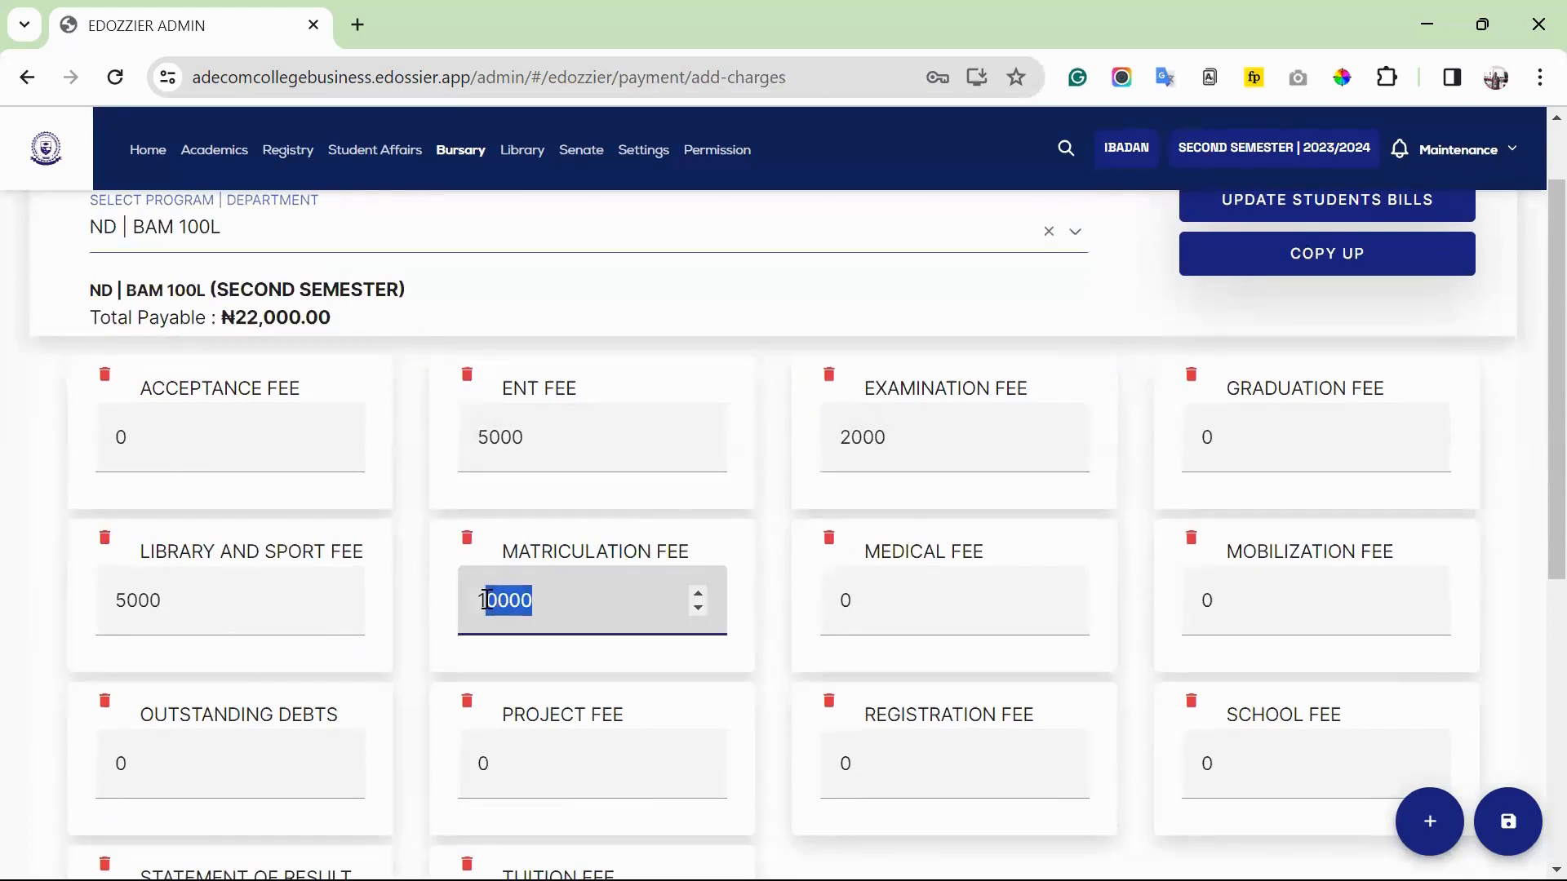
click(217, 602)
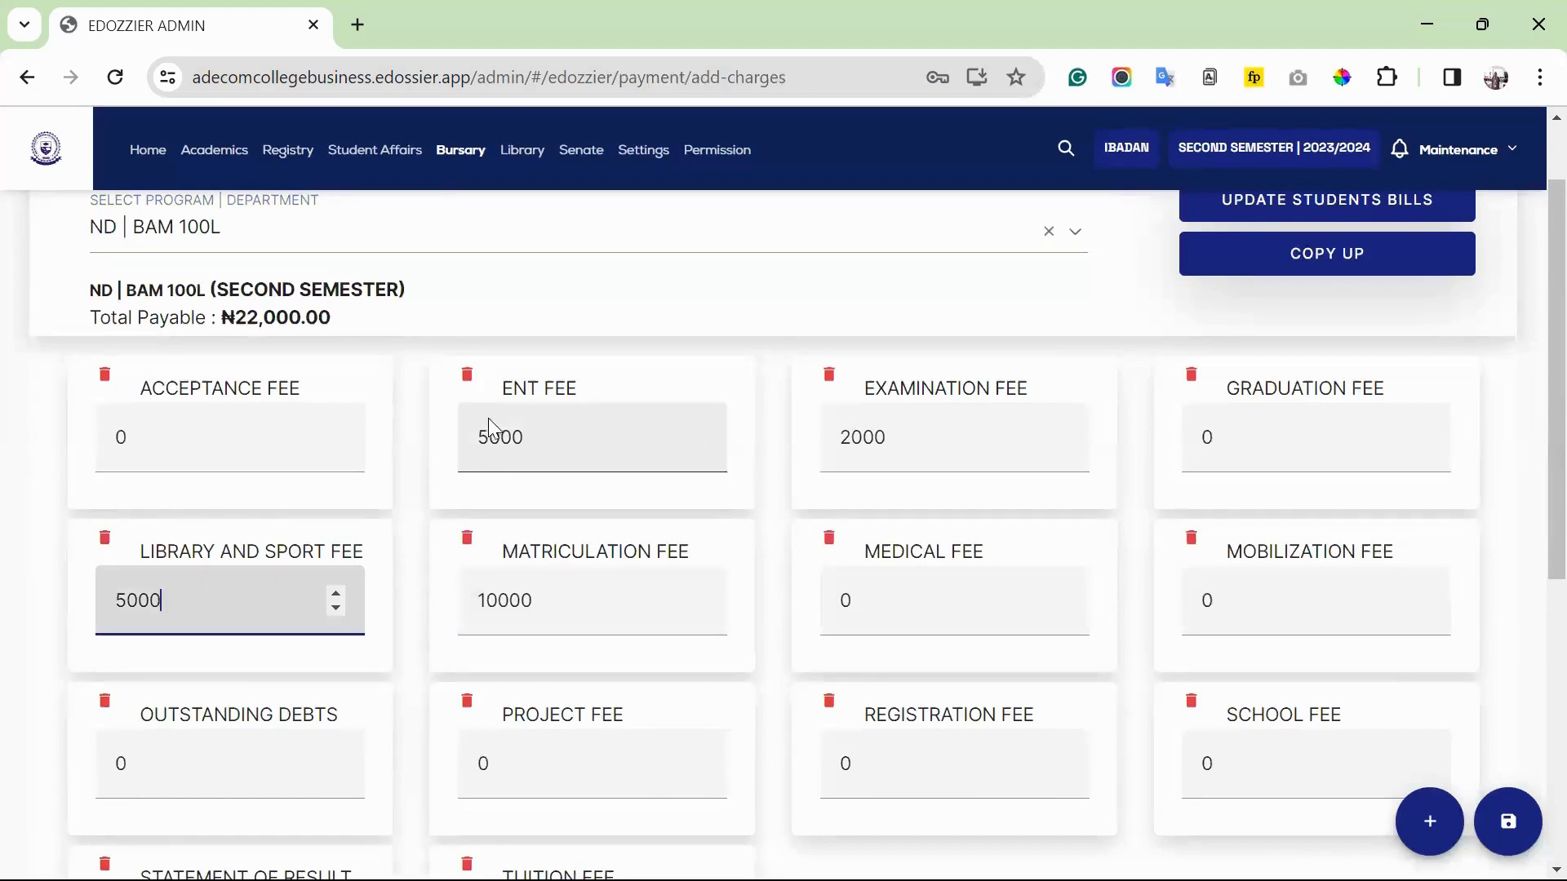
scroll(509, 539, down, 2)
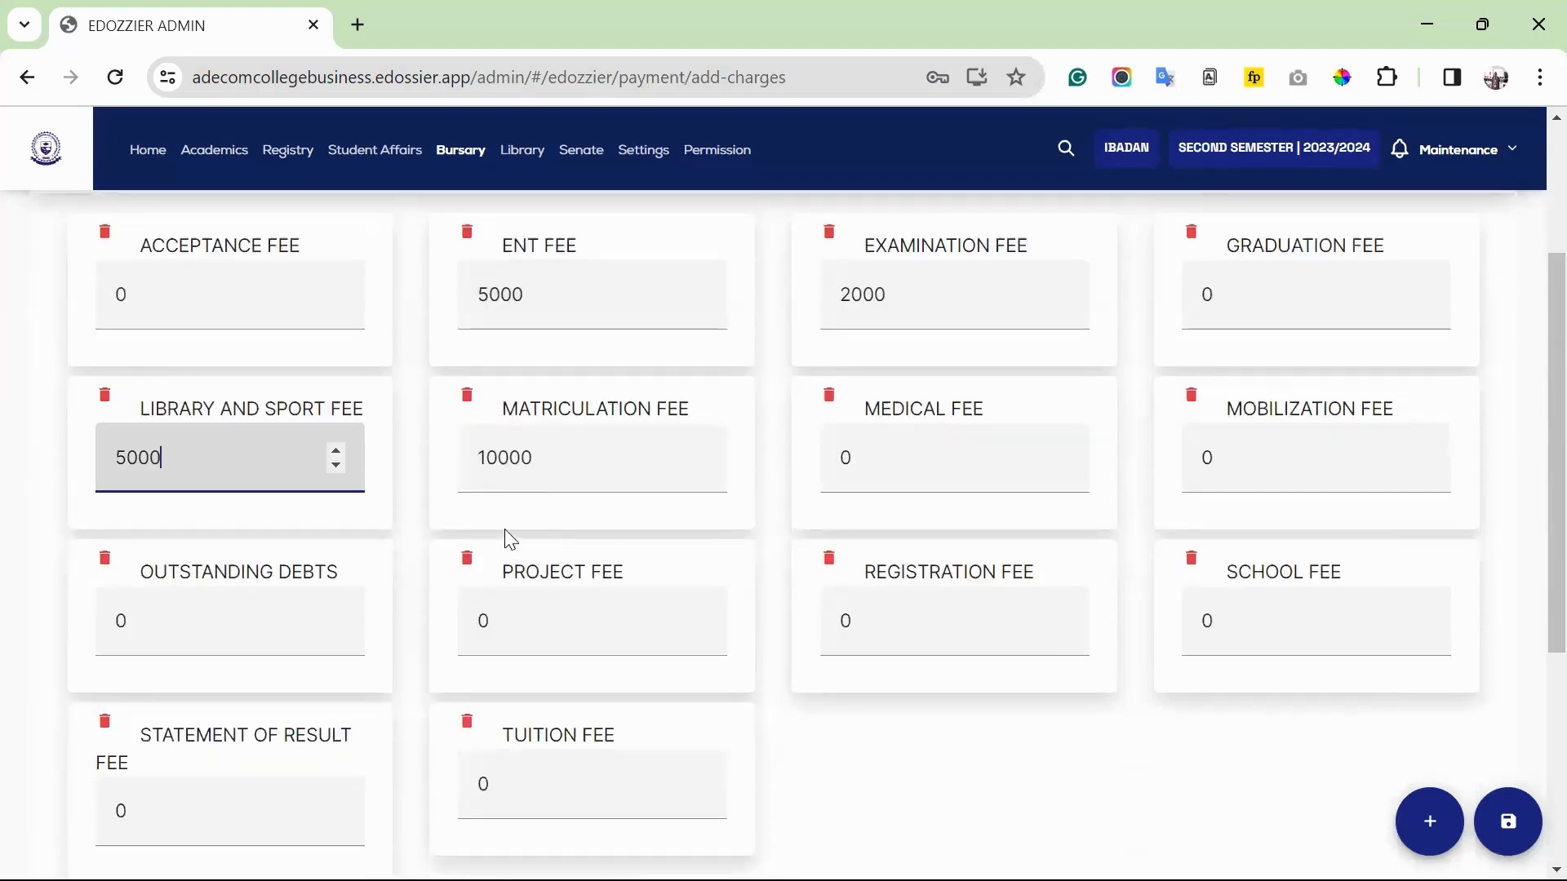
scroll(509, 539, up, 1)
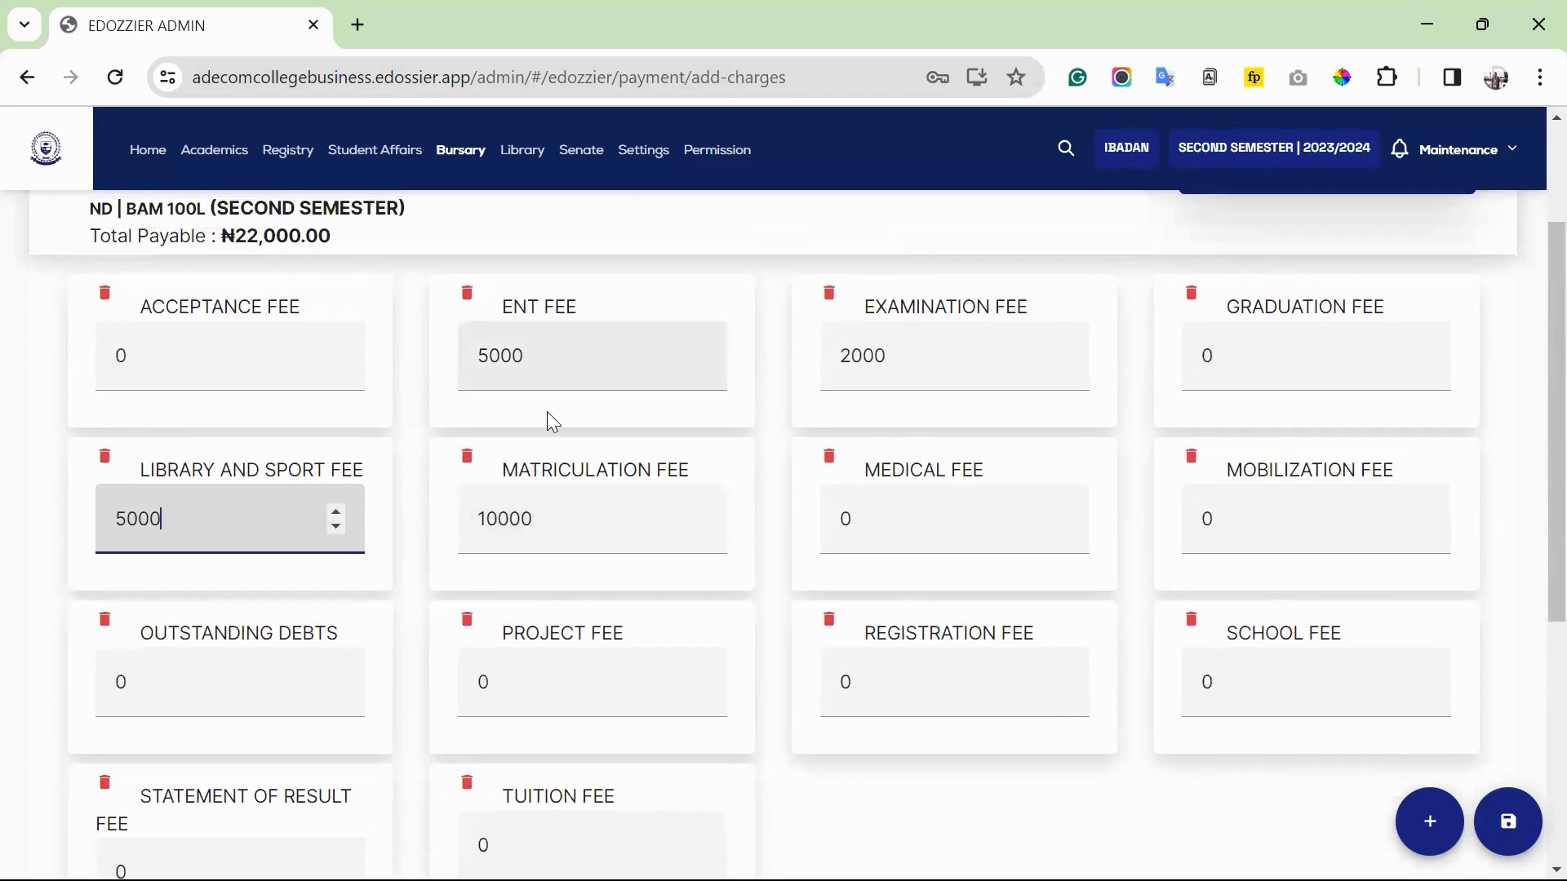
click(870, 687)
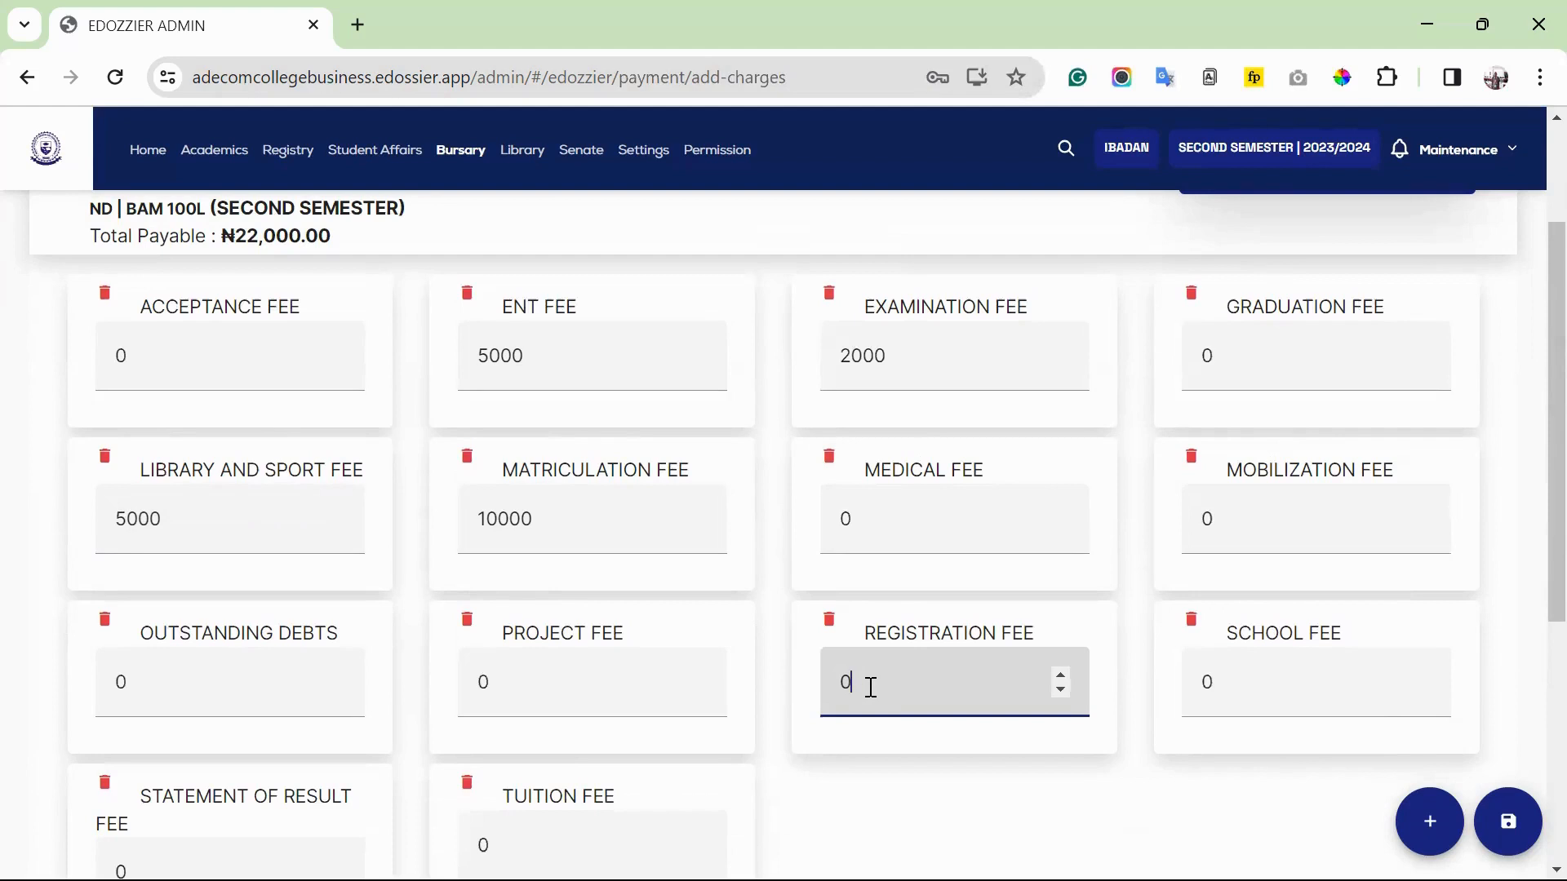
drag(871, 687, 832, 684)
click(864, 684)
scroll(622, 441, up, 3)
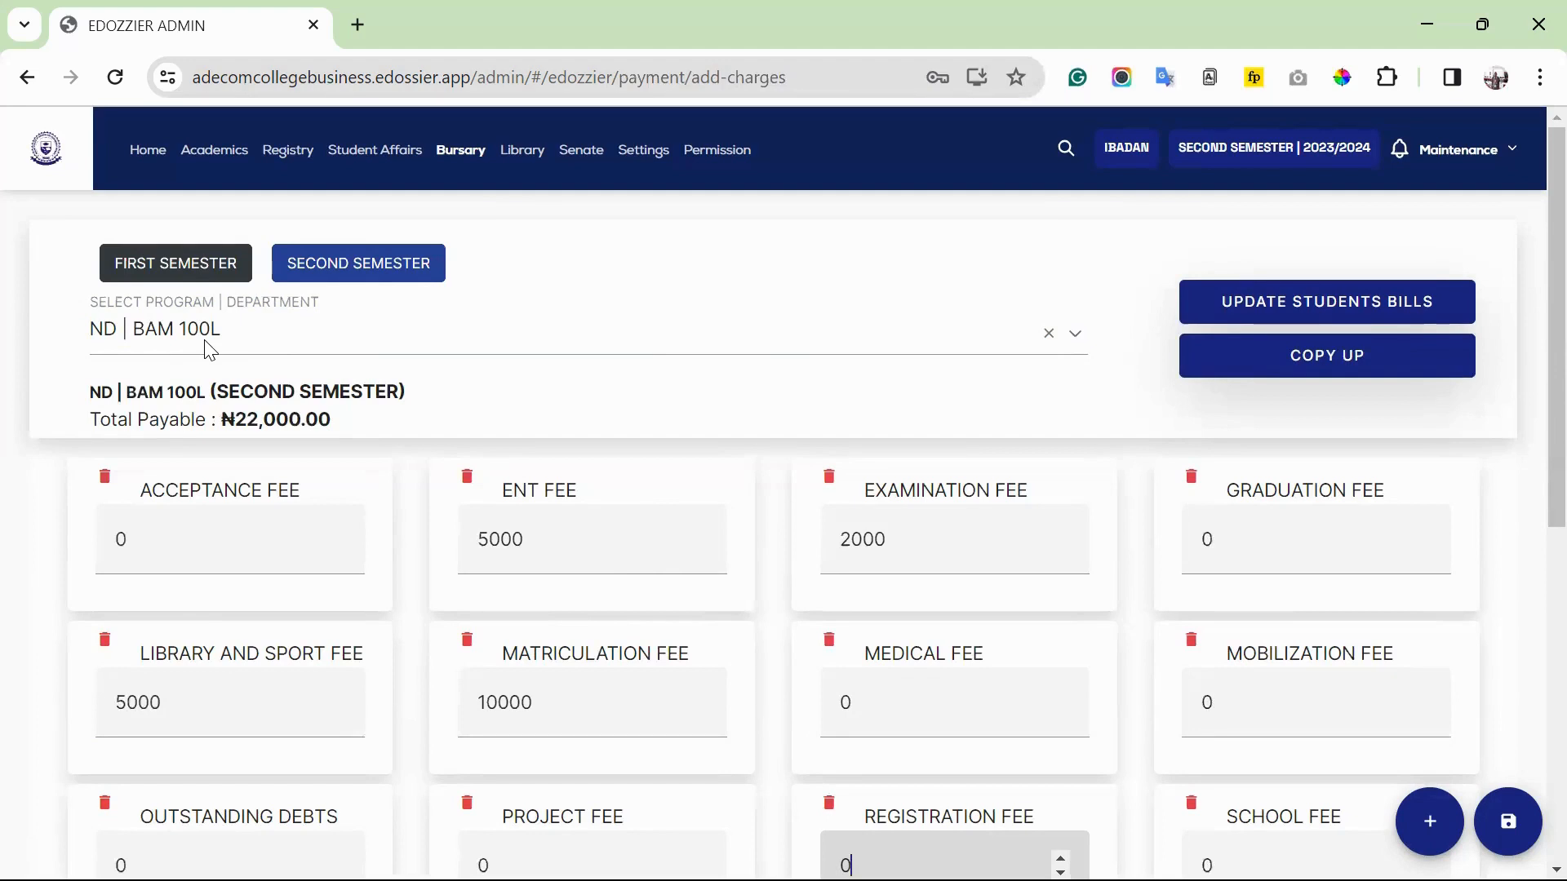
scroll(749, 667, down, 6)
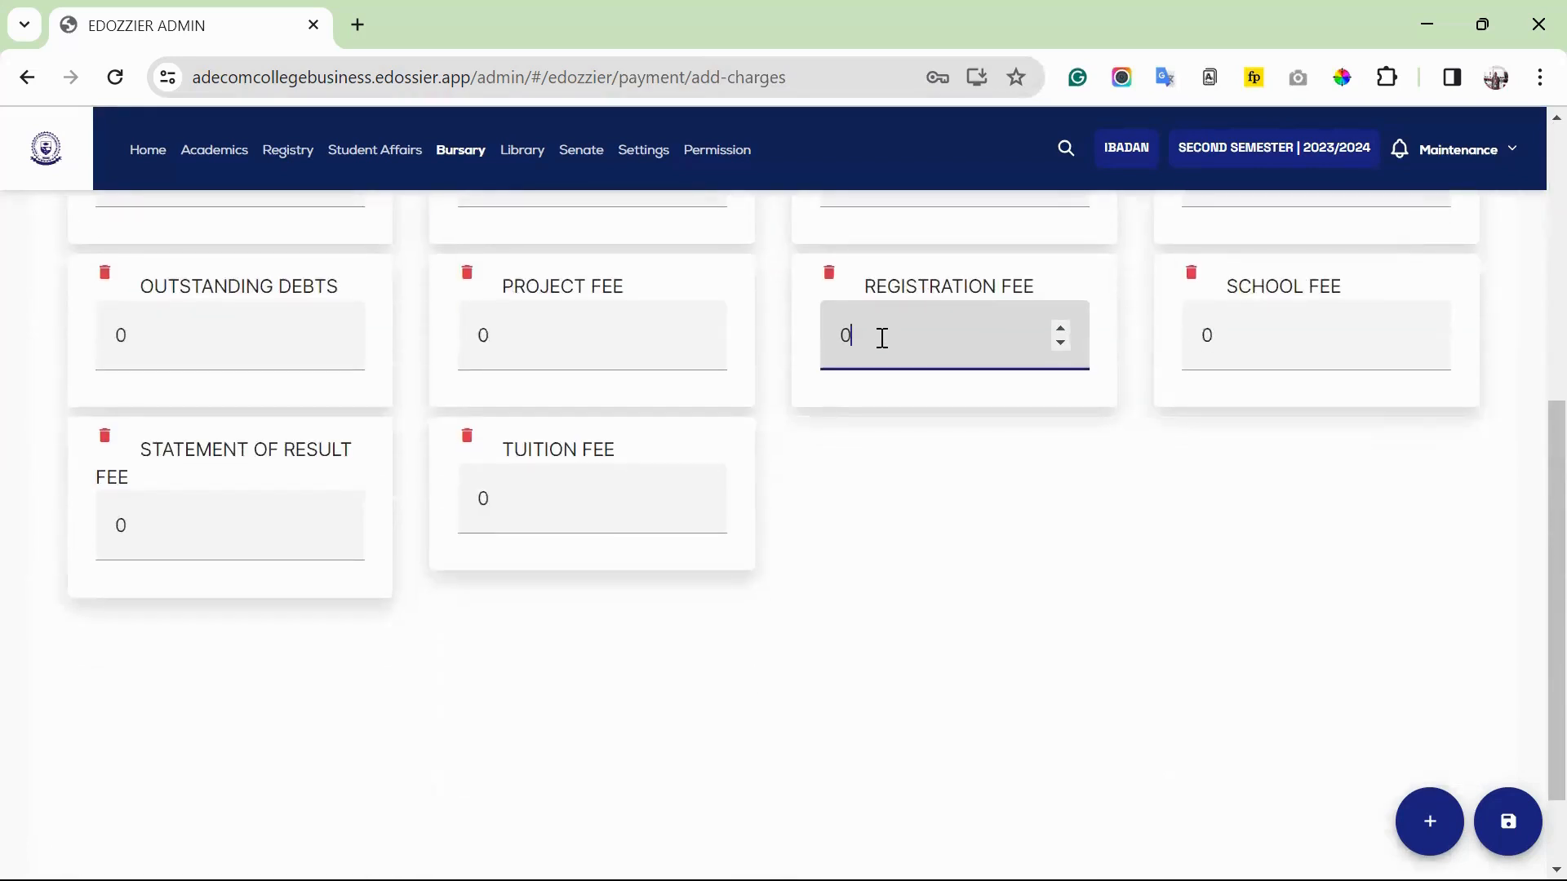
scroll(882, 338, up, 6)
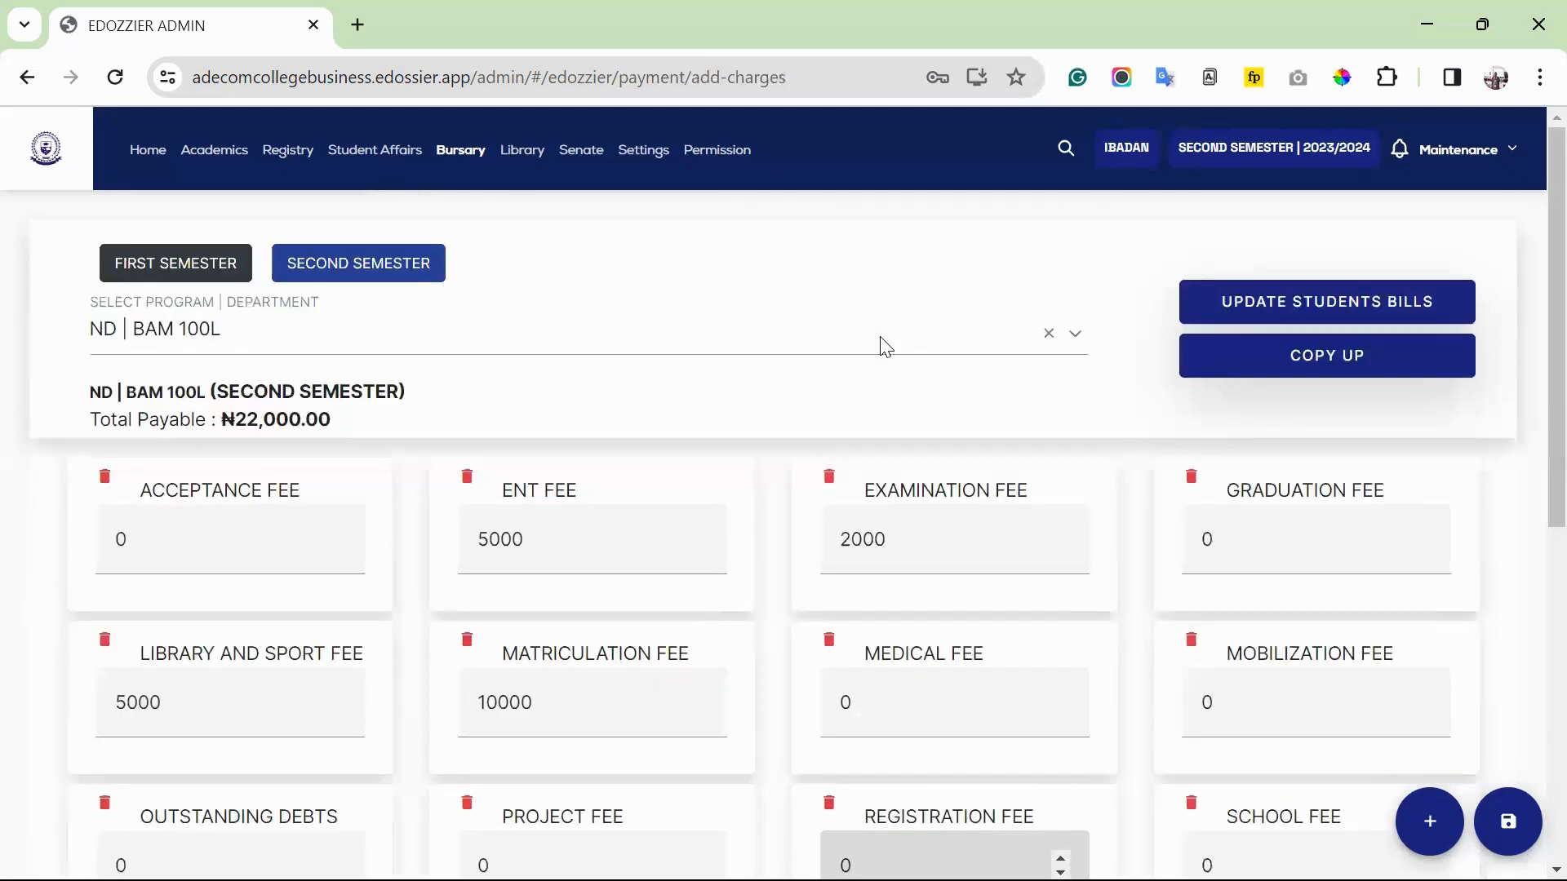
Open the Exam & Record student list in the registry and activate its student search
click(304, 155)
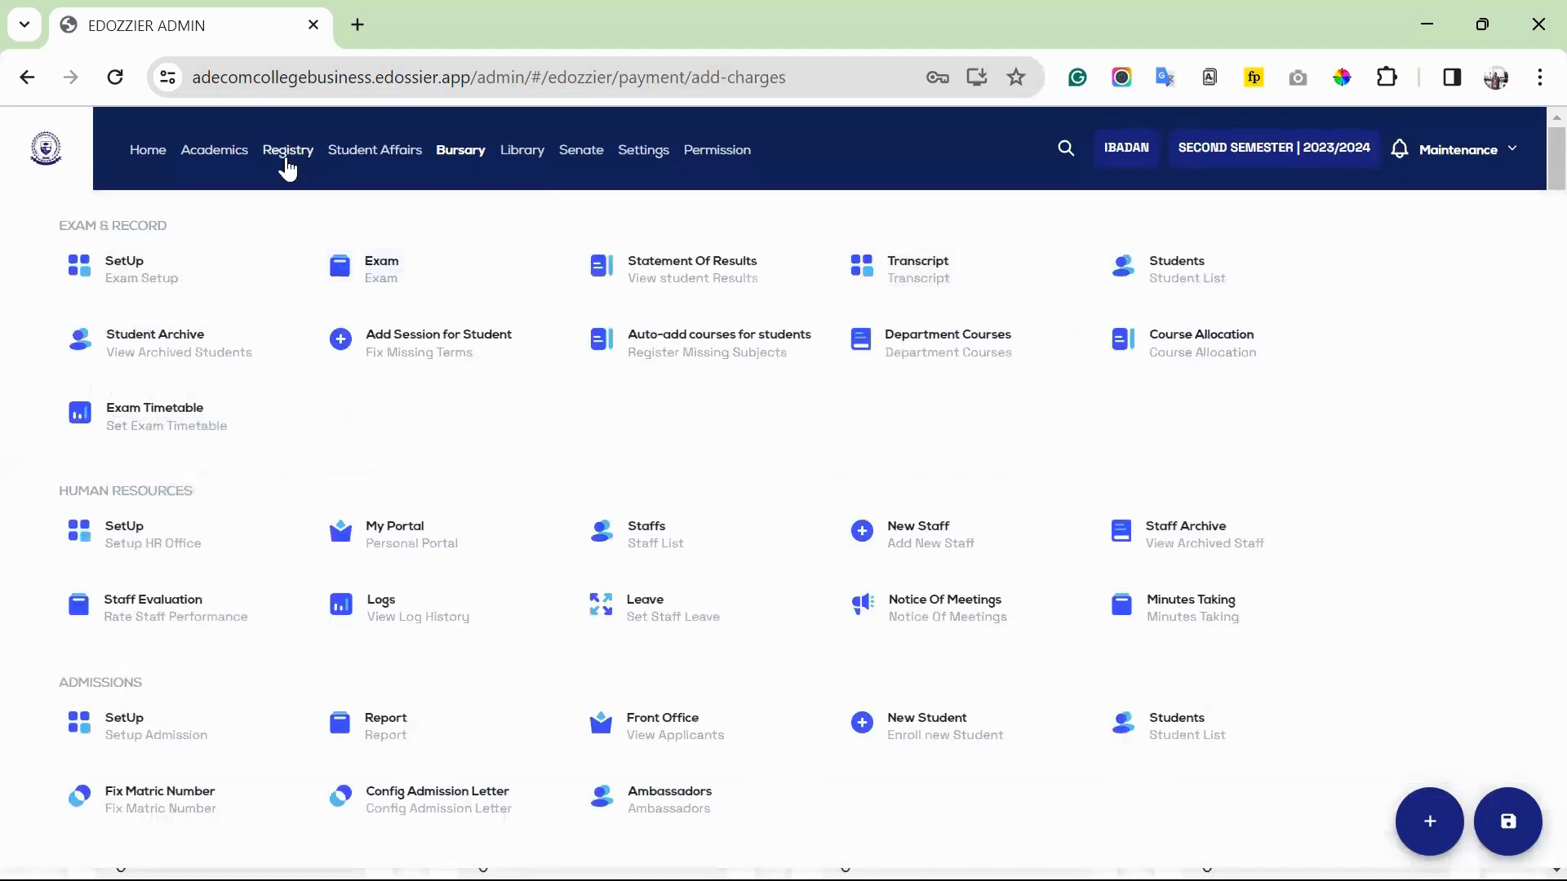
click(1210, 302)
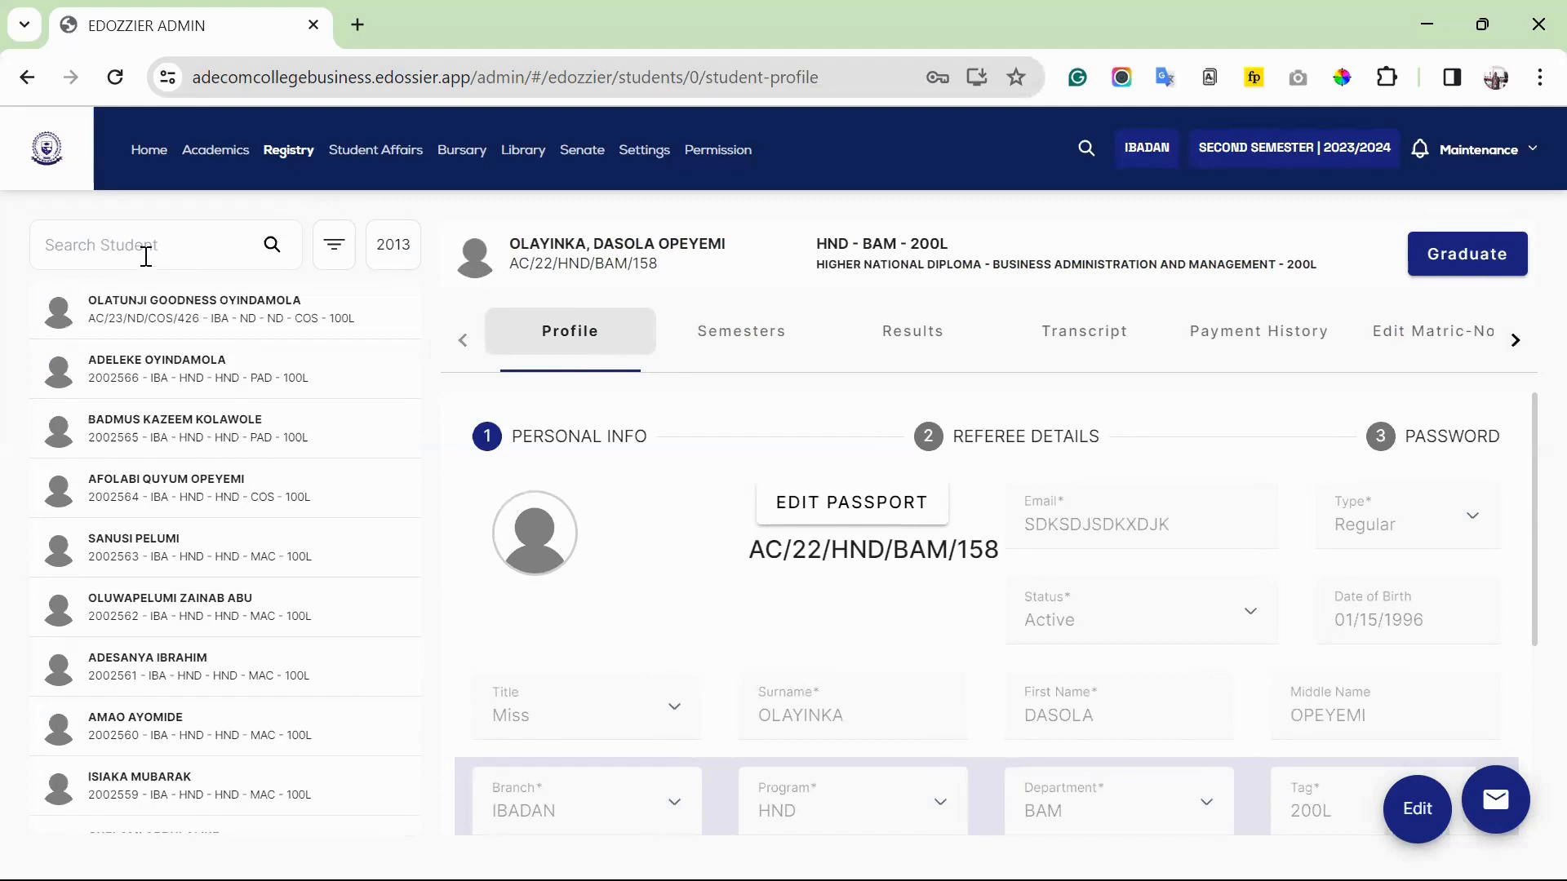
click(198, 246)
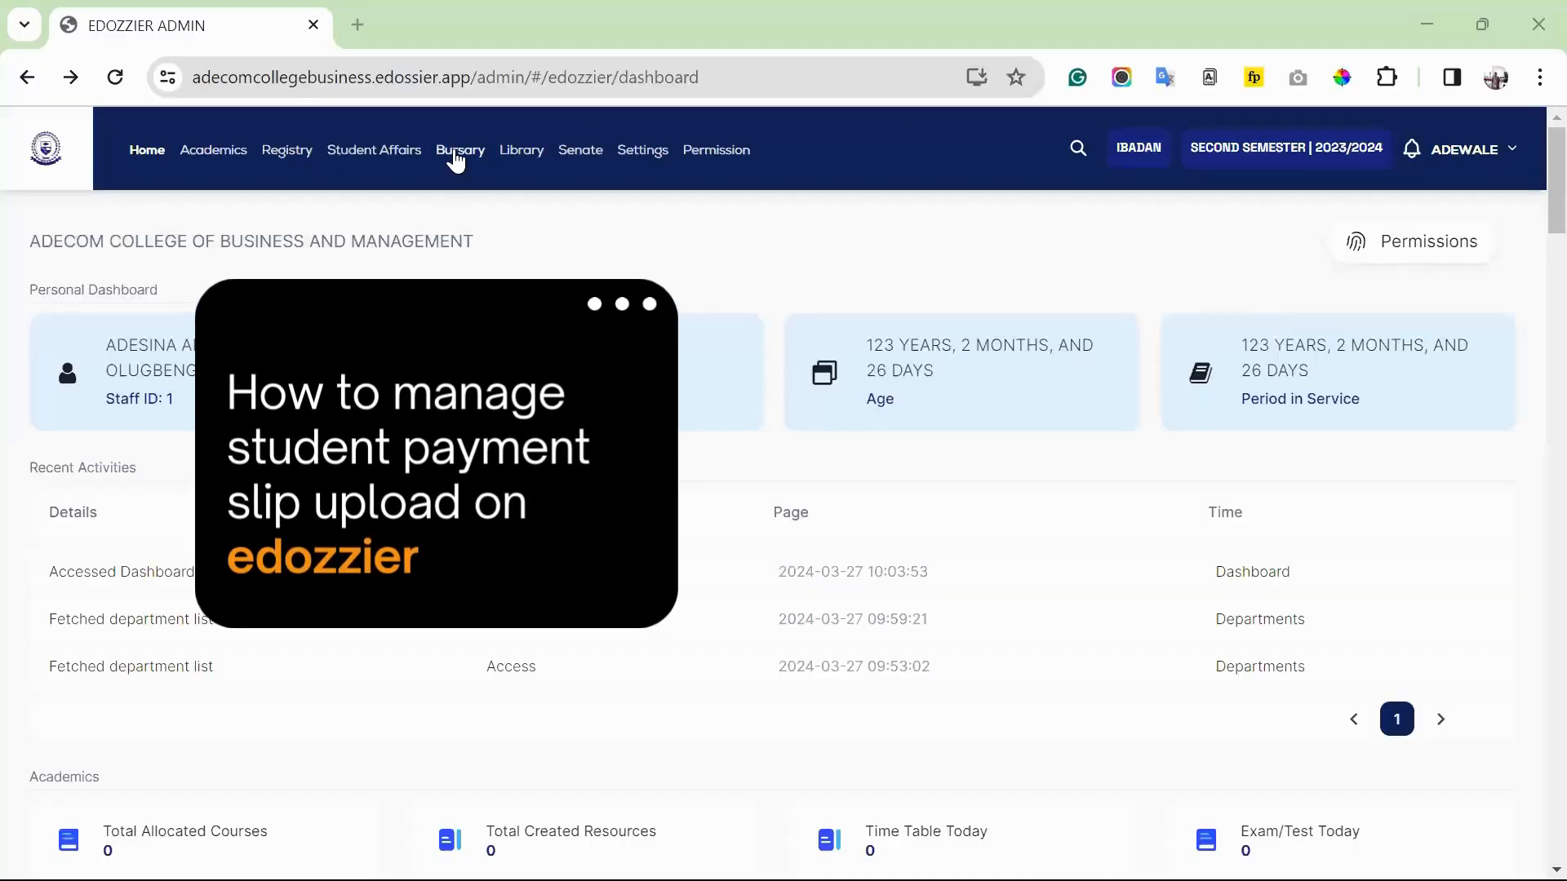
Open the Payment Logs page in the bursary's payment section
click(454, 157)
click(489, 261)
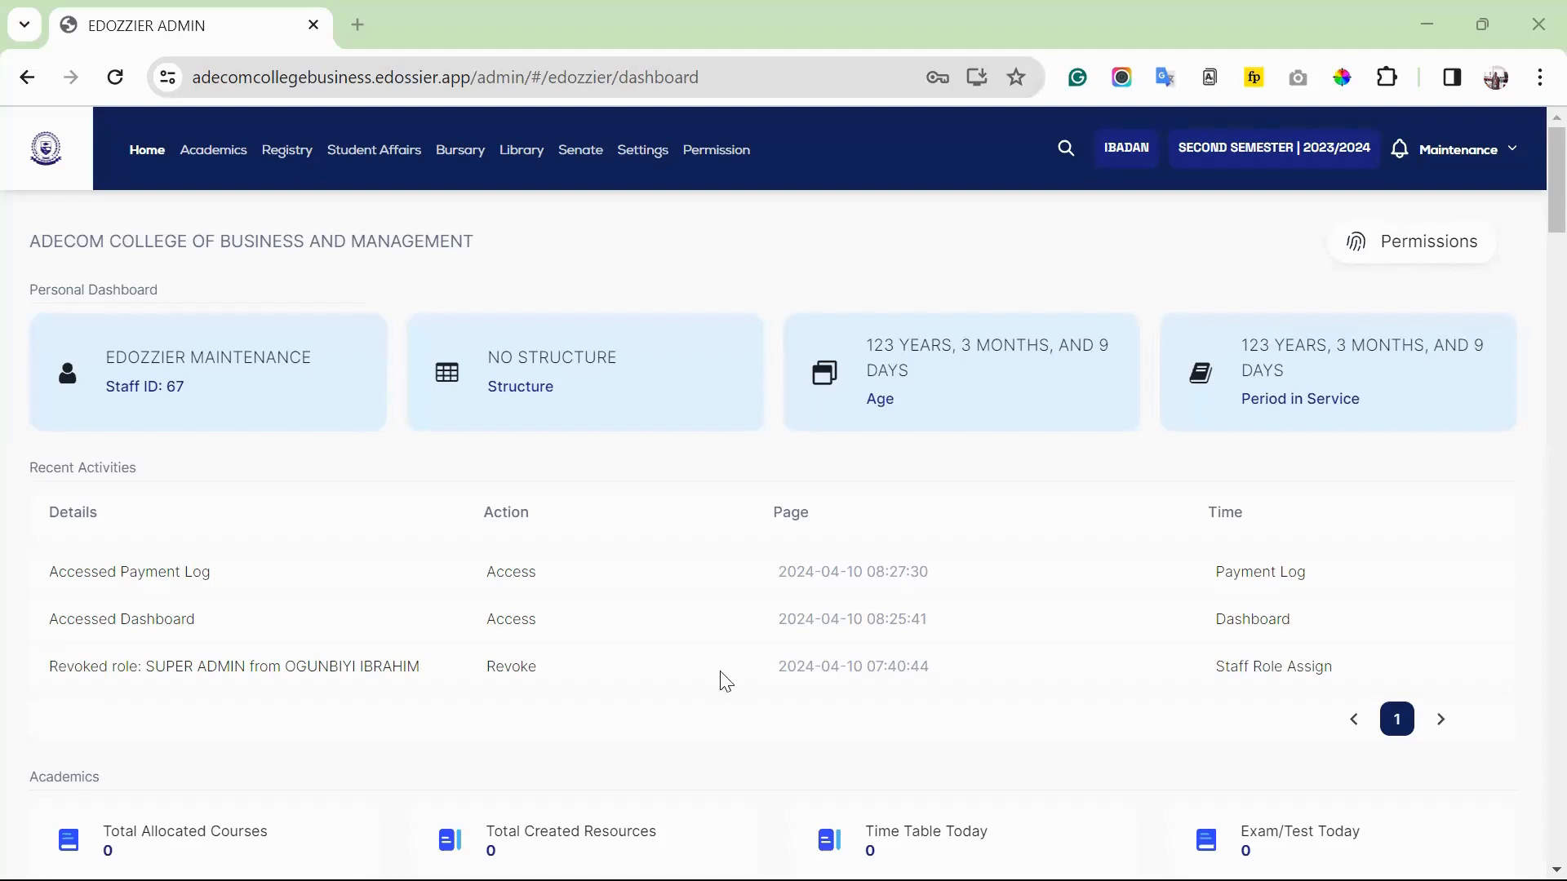
click(462, 152)
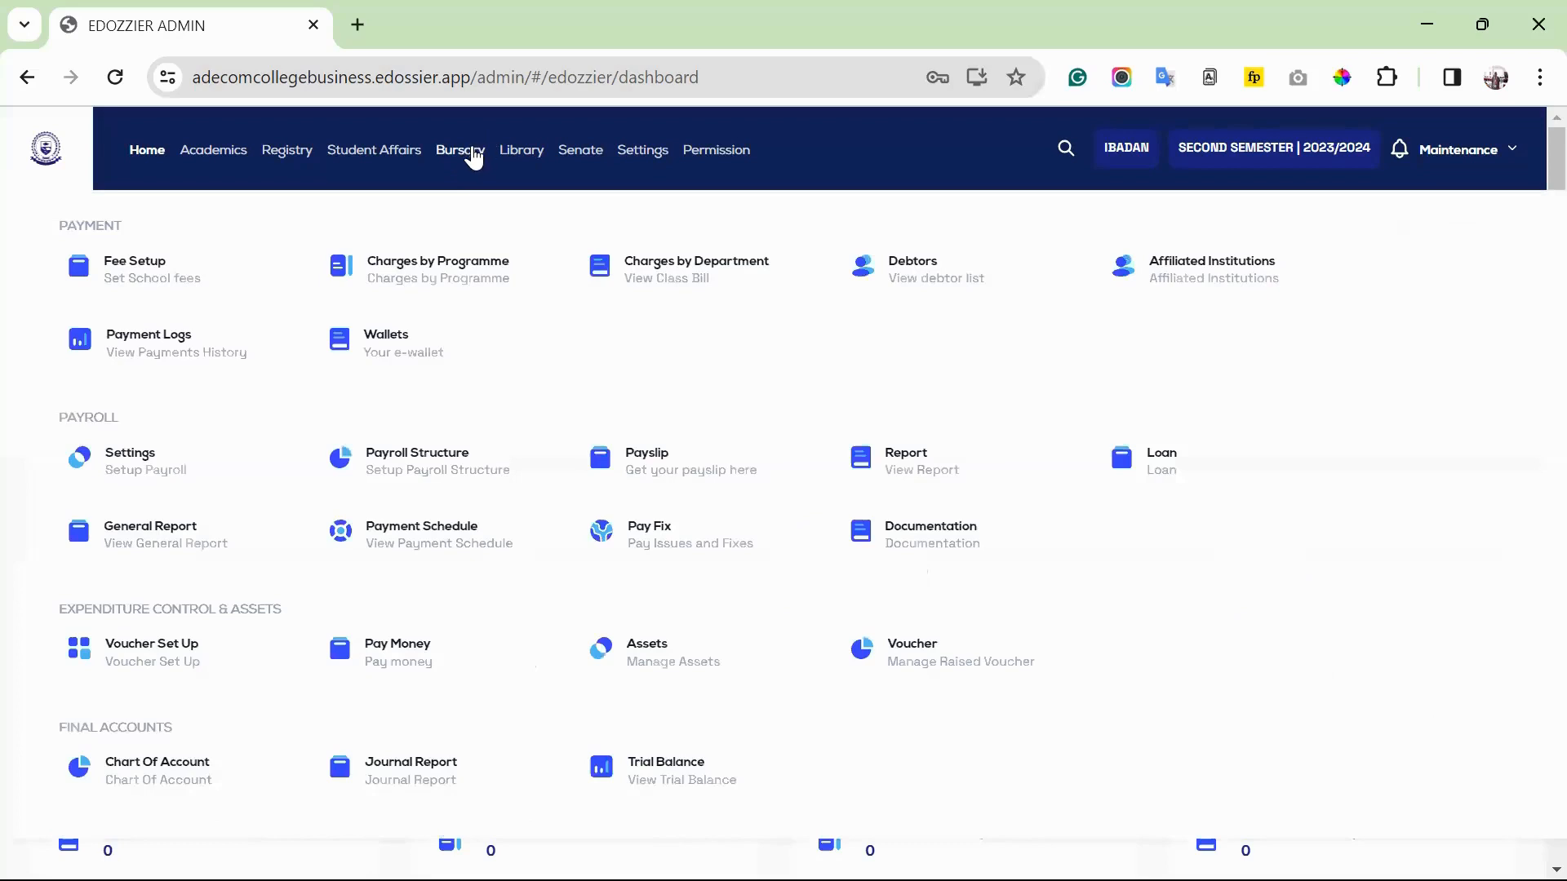
click(208, 338)
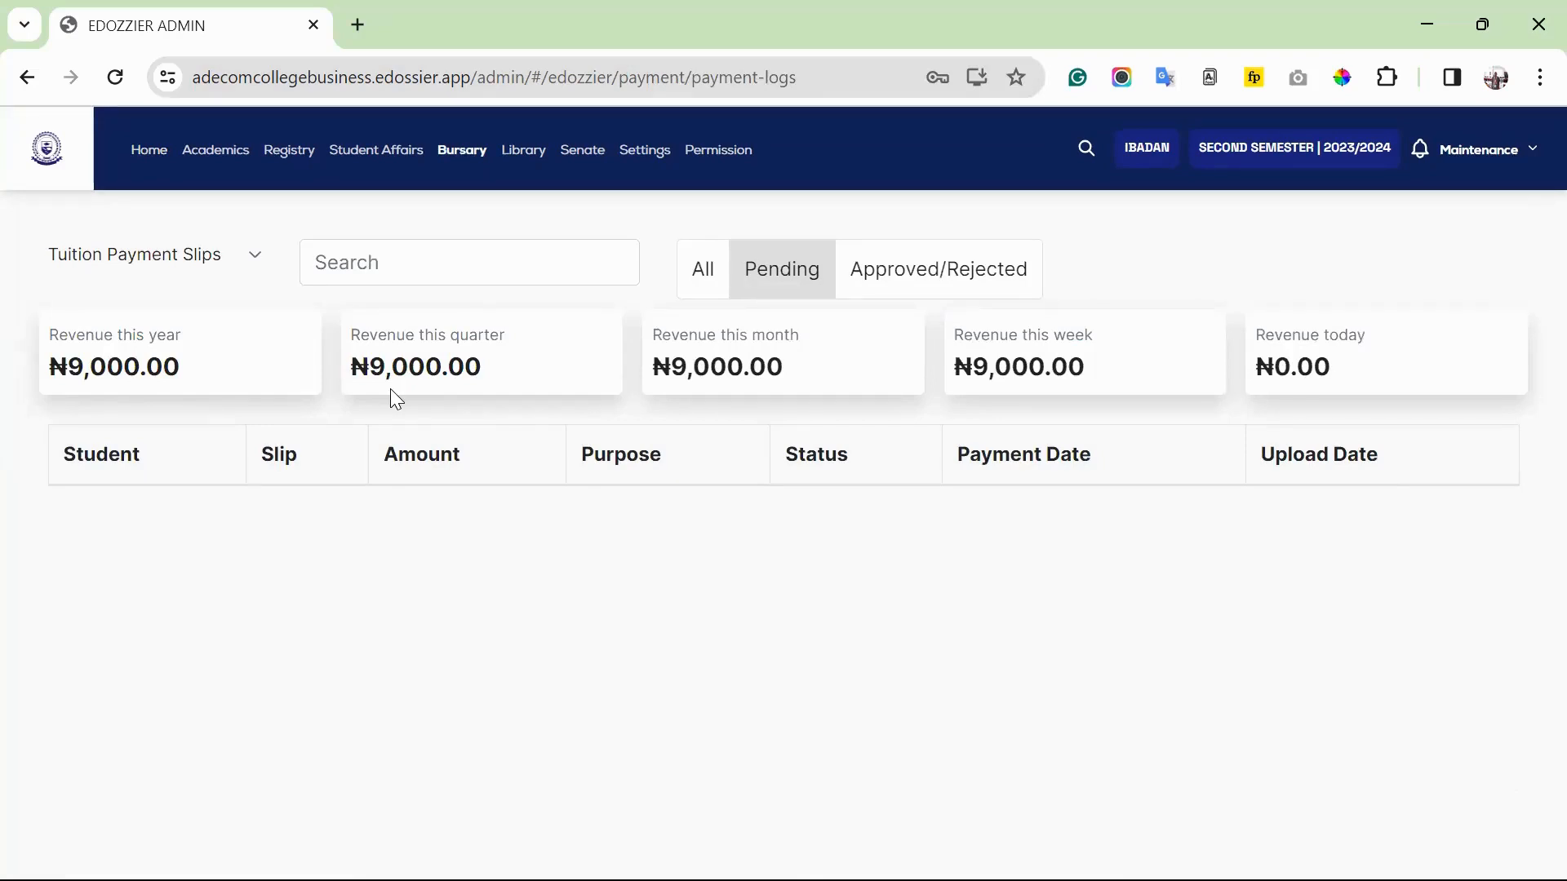
Look through the available payment log types and list all tuition payment slips regardless of status
click(252, 270)
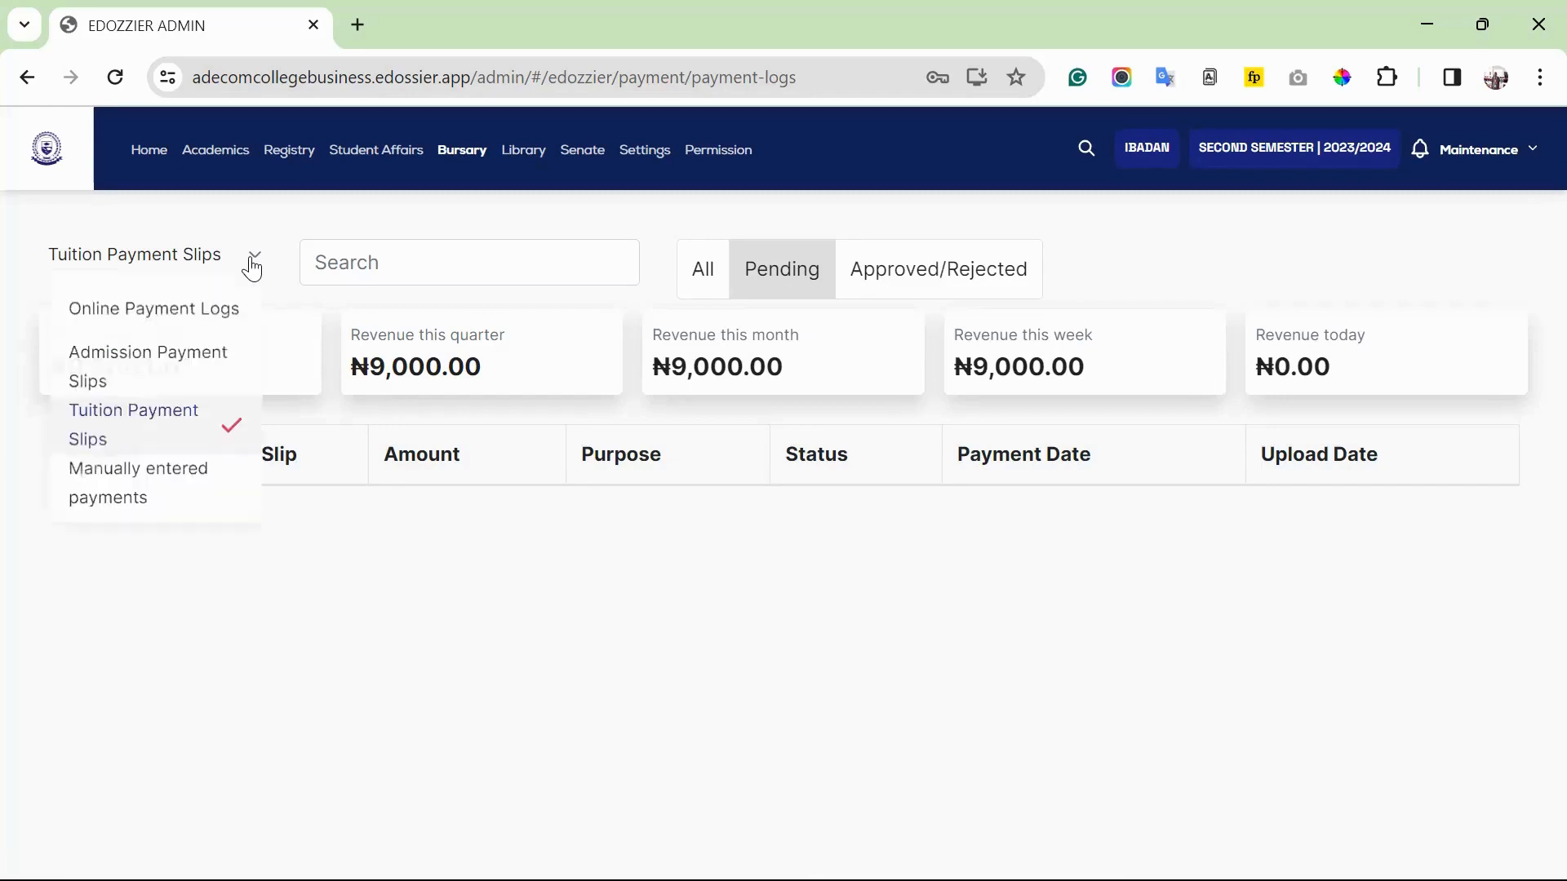
click(199, 260)
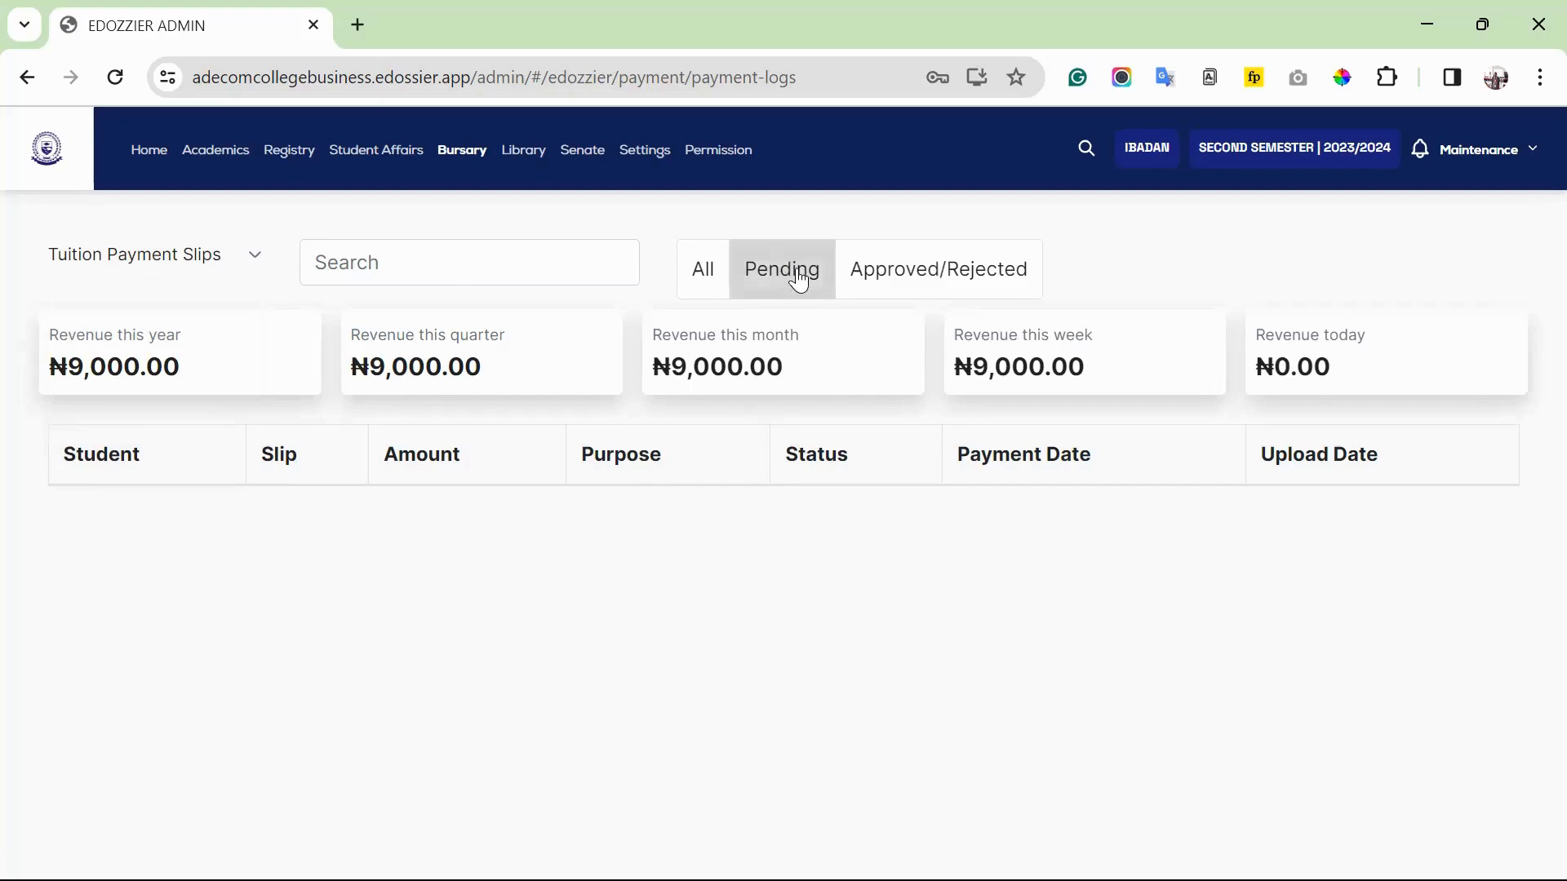
click(712, 282)
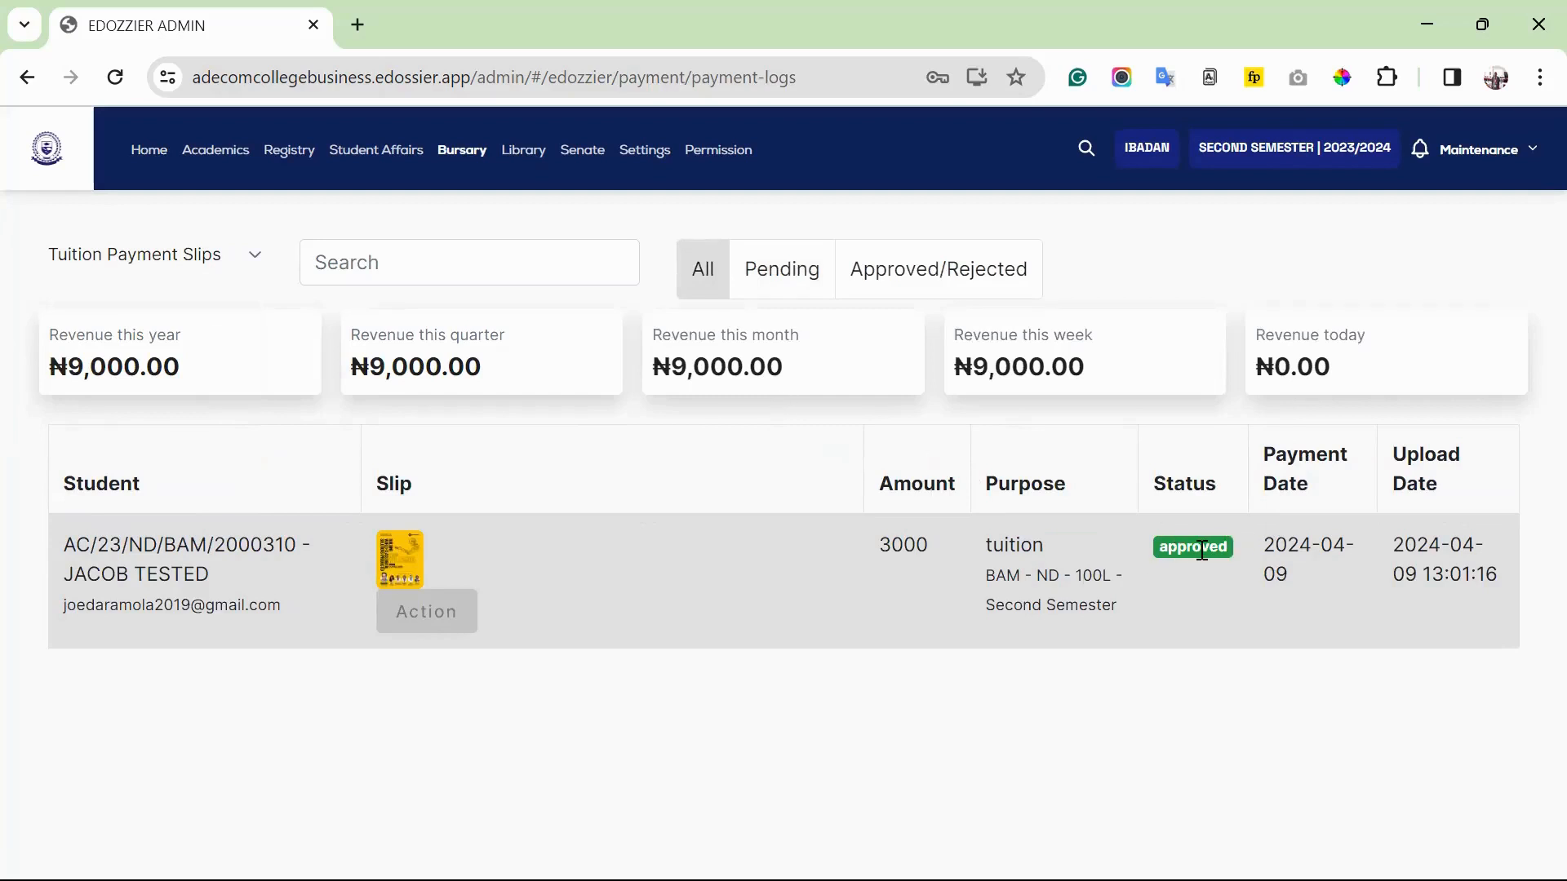
click(242, 272)
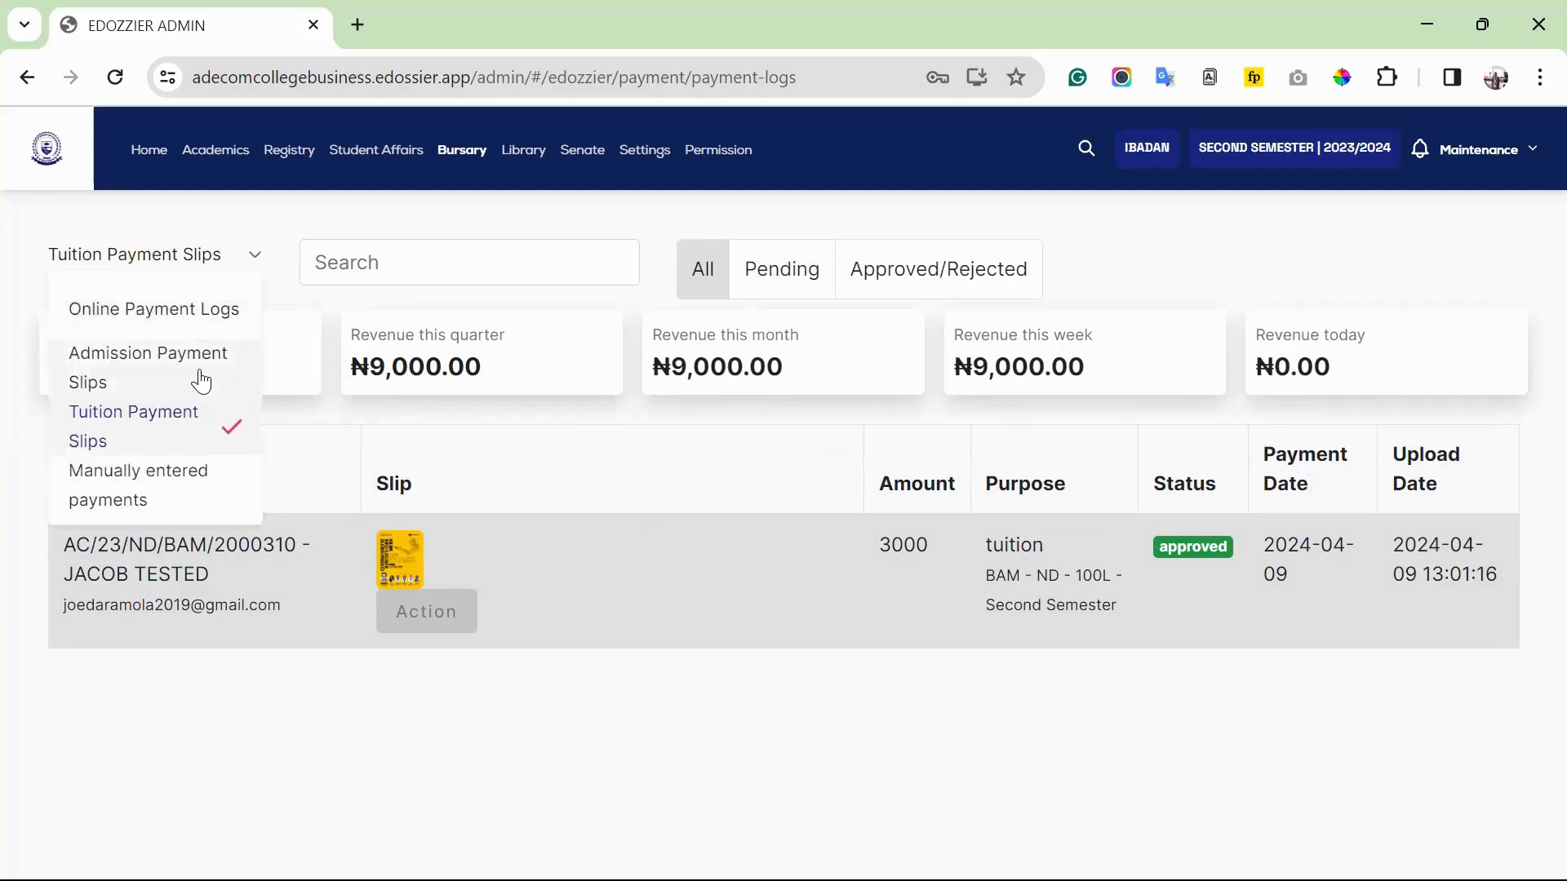
click(913, 551)
Switch the payment logs to manually entered payments and examine the amount of each listed payment
click(250, 260)
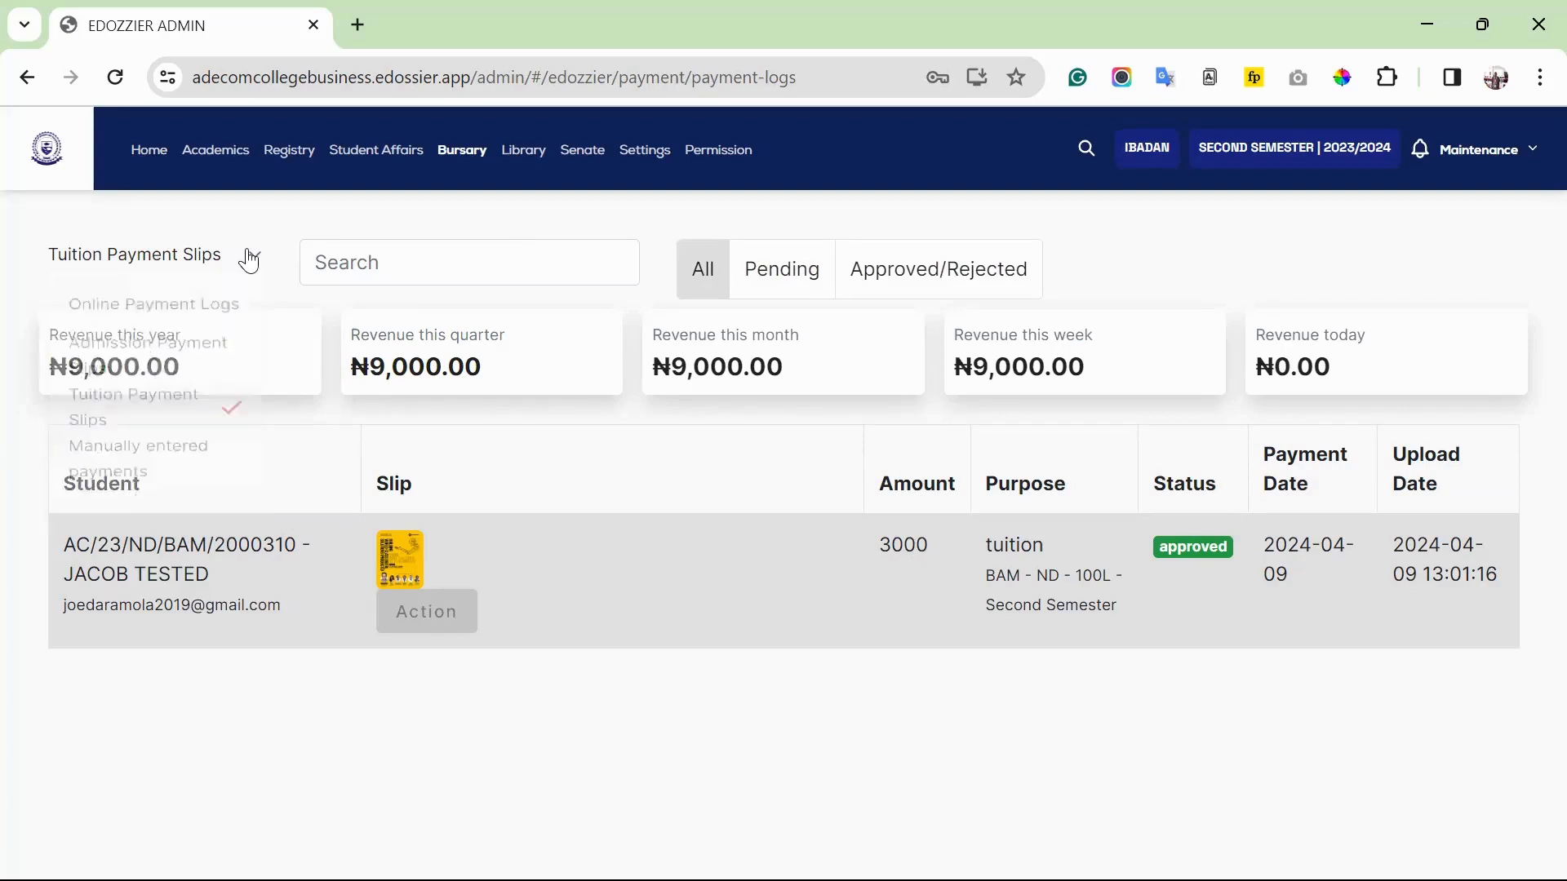
click(170, 492)
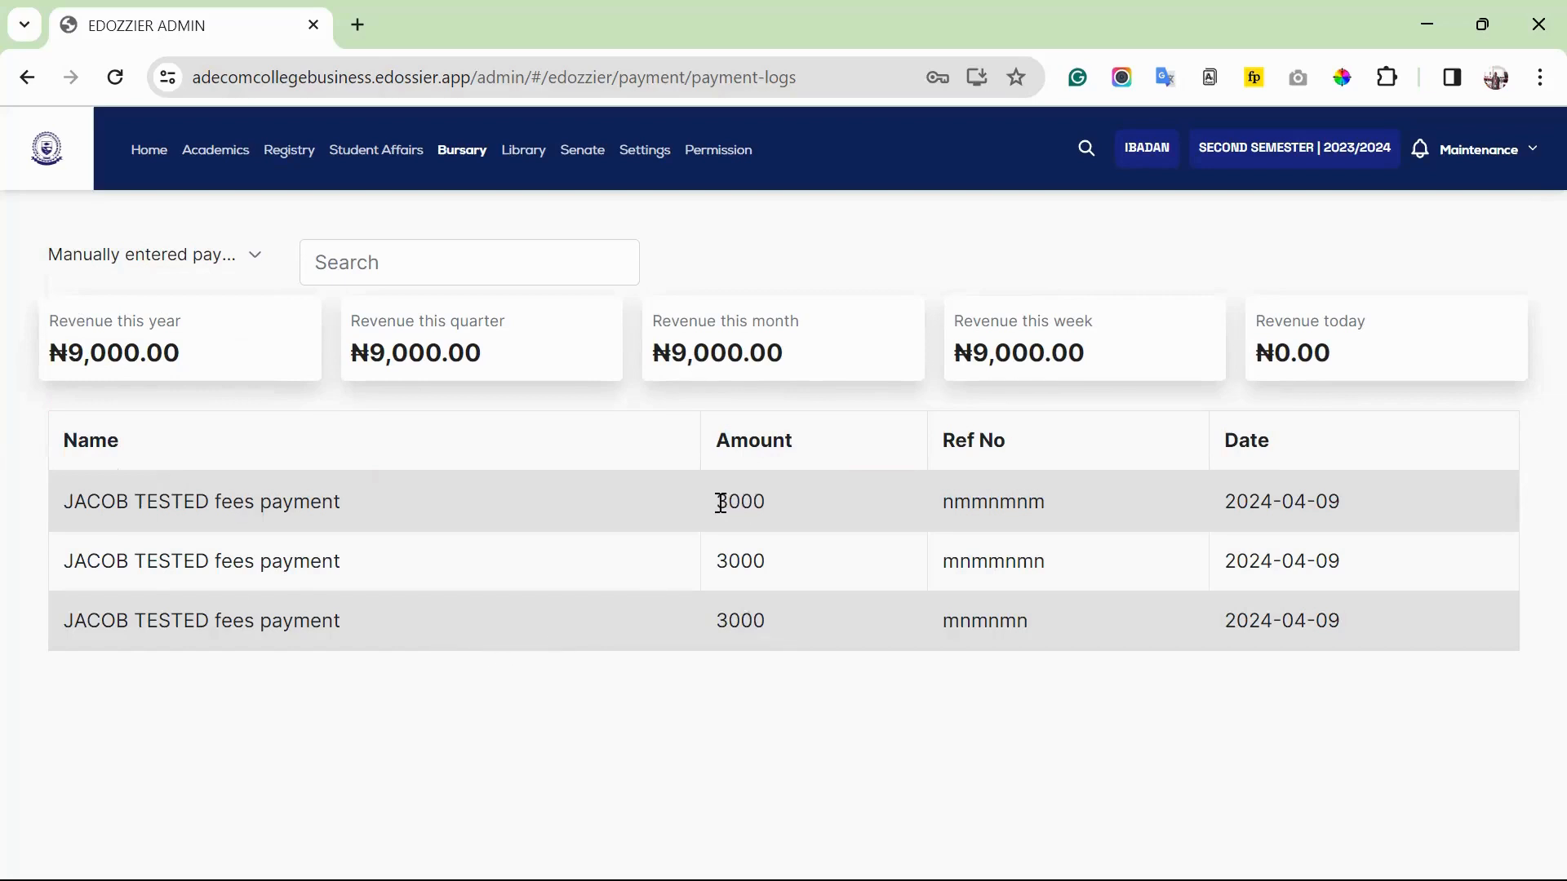
drag(718, 502, 786, 519)
drag(716, 562, 830, 562)
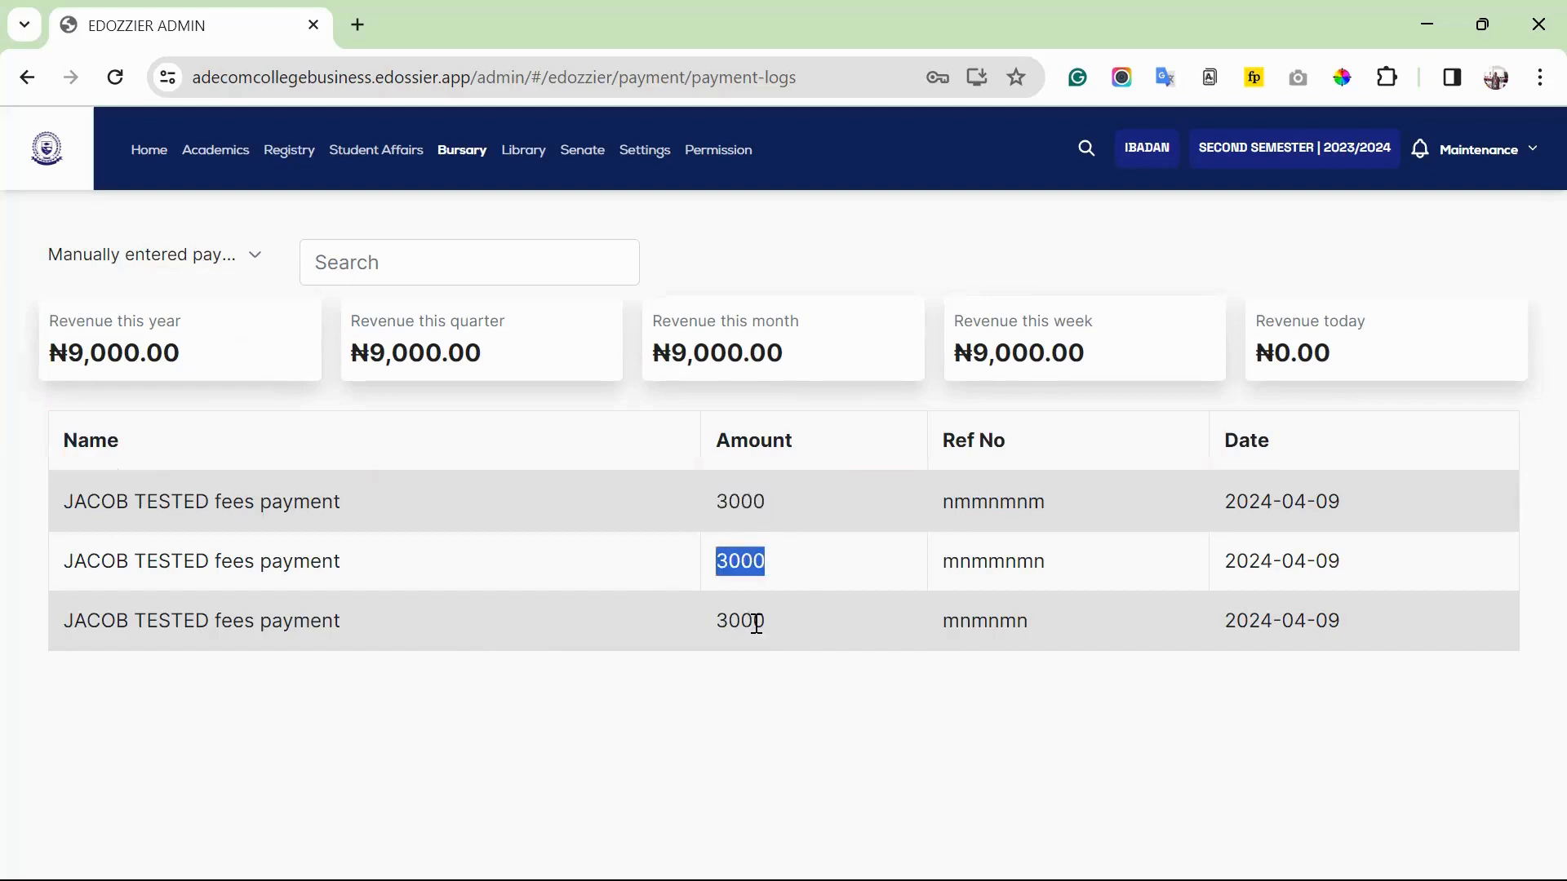
drag(730, 621, 783, 629)
click(787, 645)
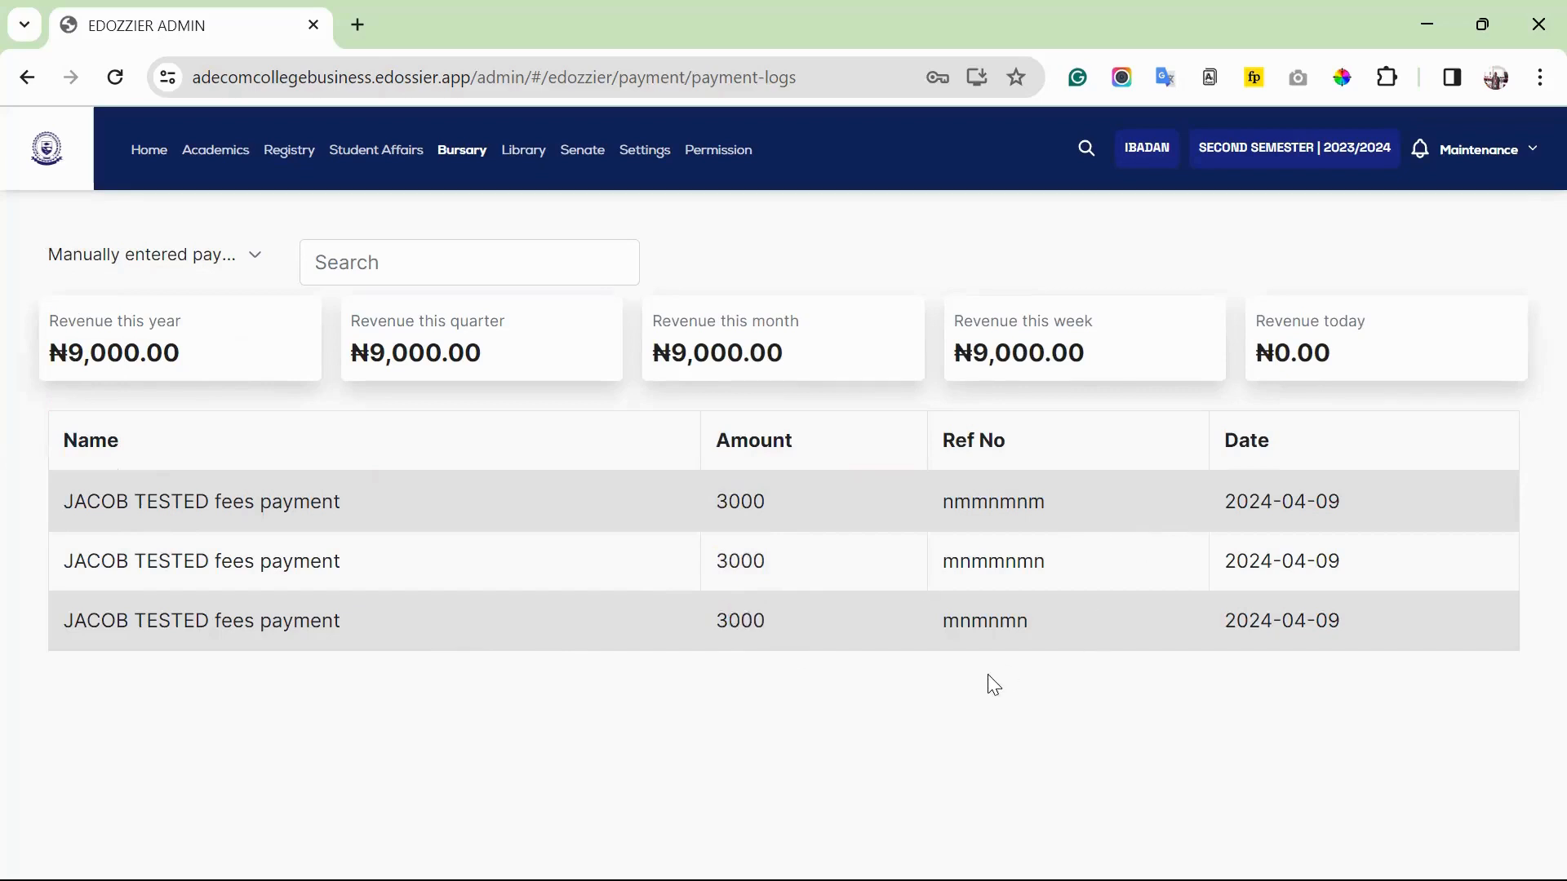
Switch the payment logs back to Tuition Payment Slips
click(221, 255)
click(196, 425)
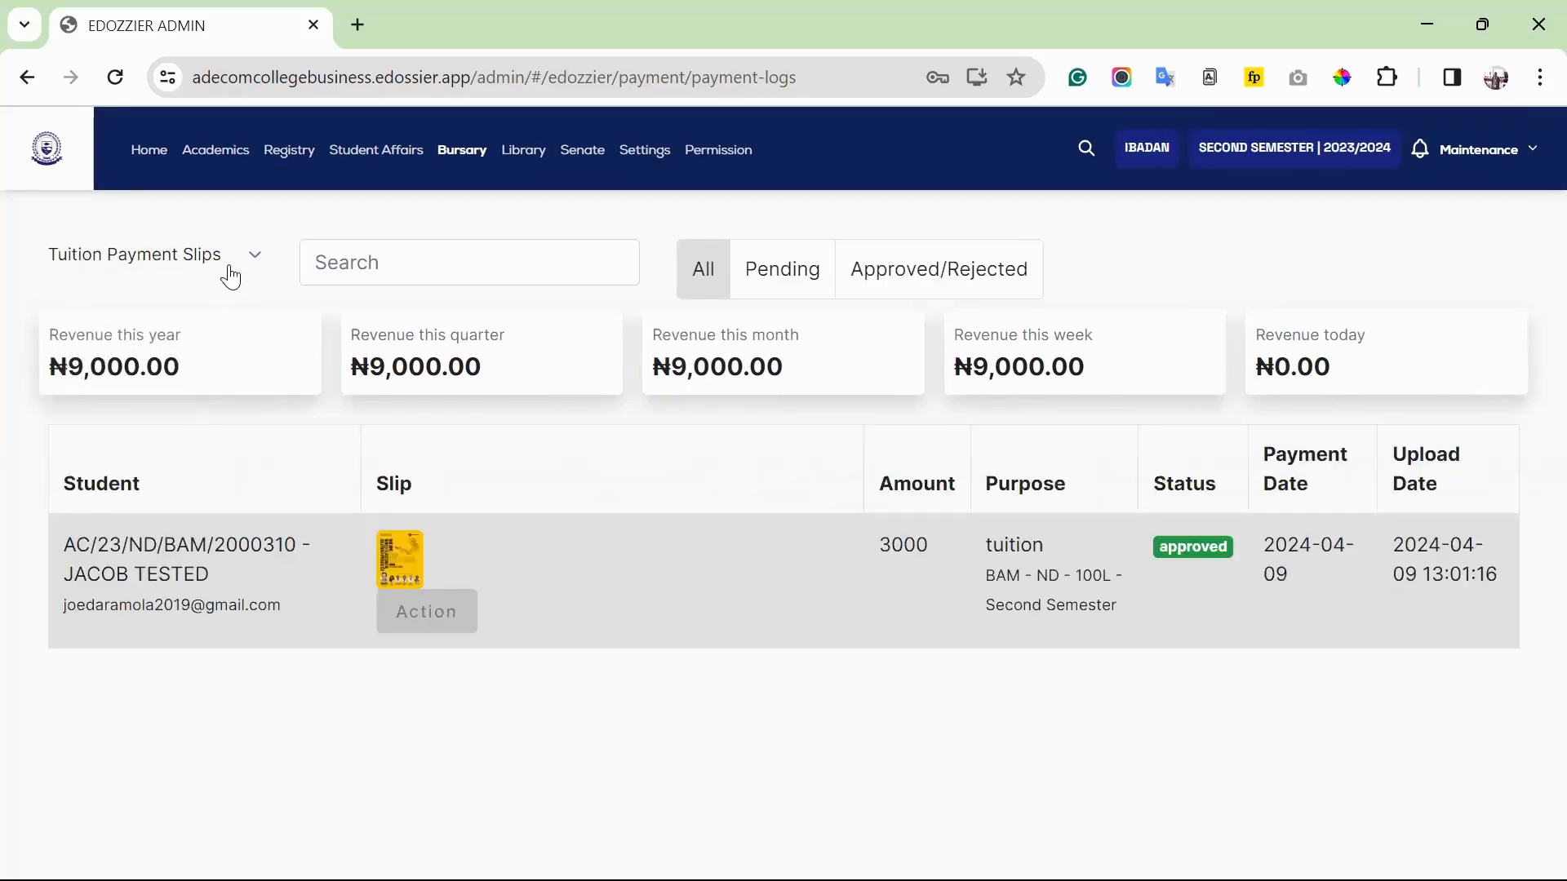
click(228, 271)
click(177, 425)
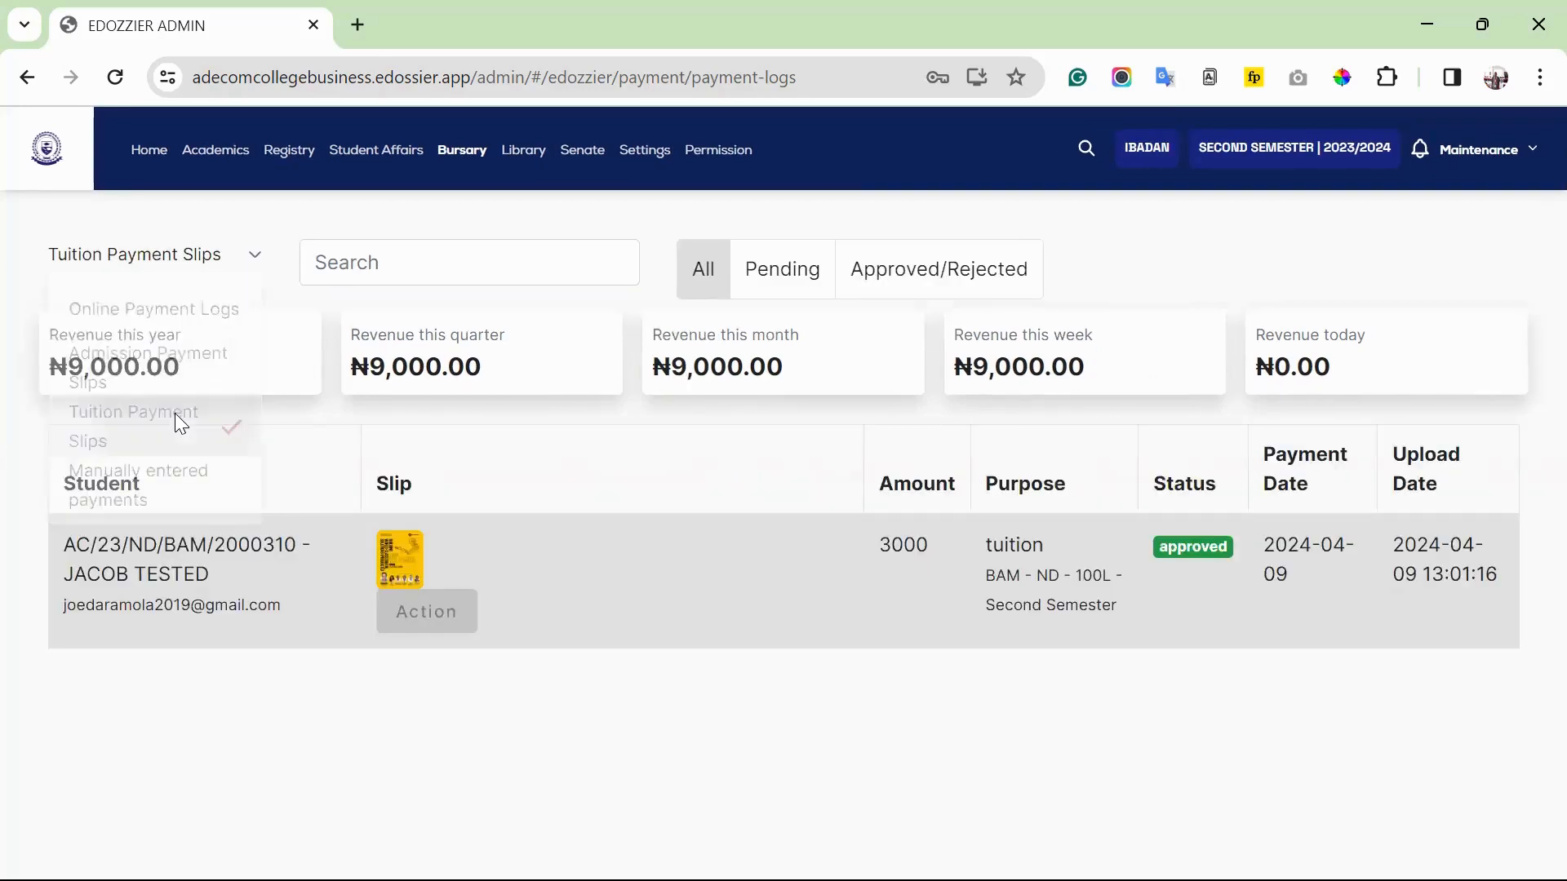
Return to the admin dashboard and open adecomcollegebusiness.edossier.app/student-portal in a new browser tab
click(150, 152)
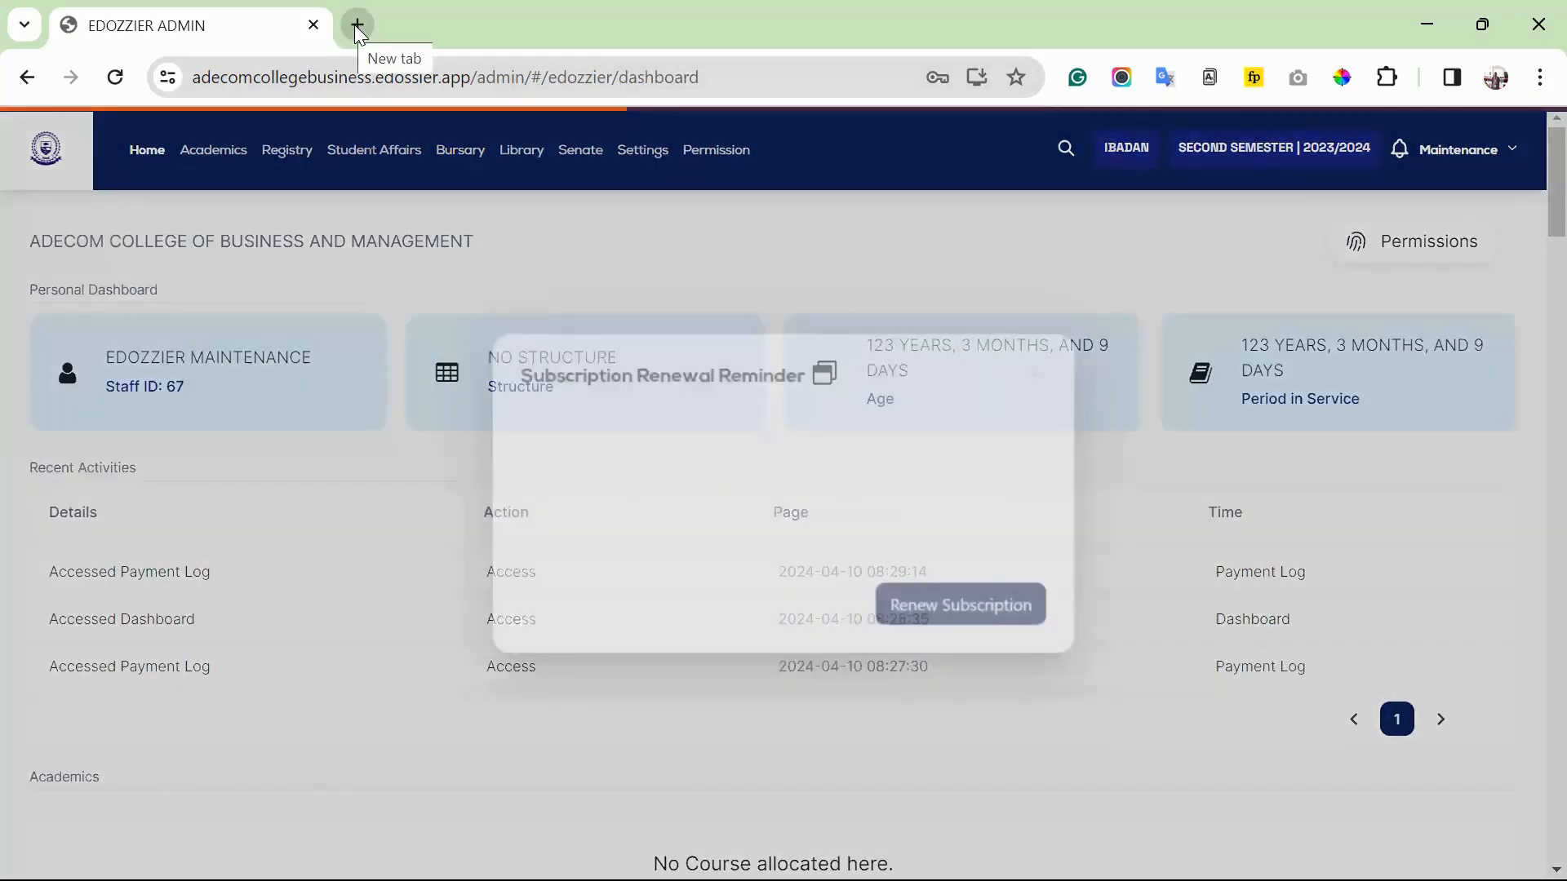
click(357, 25)
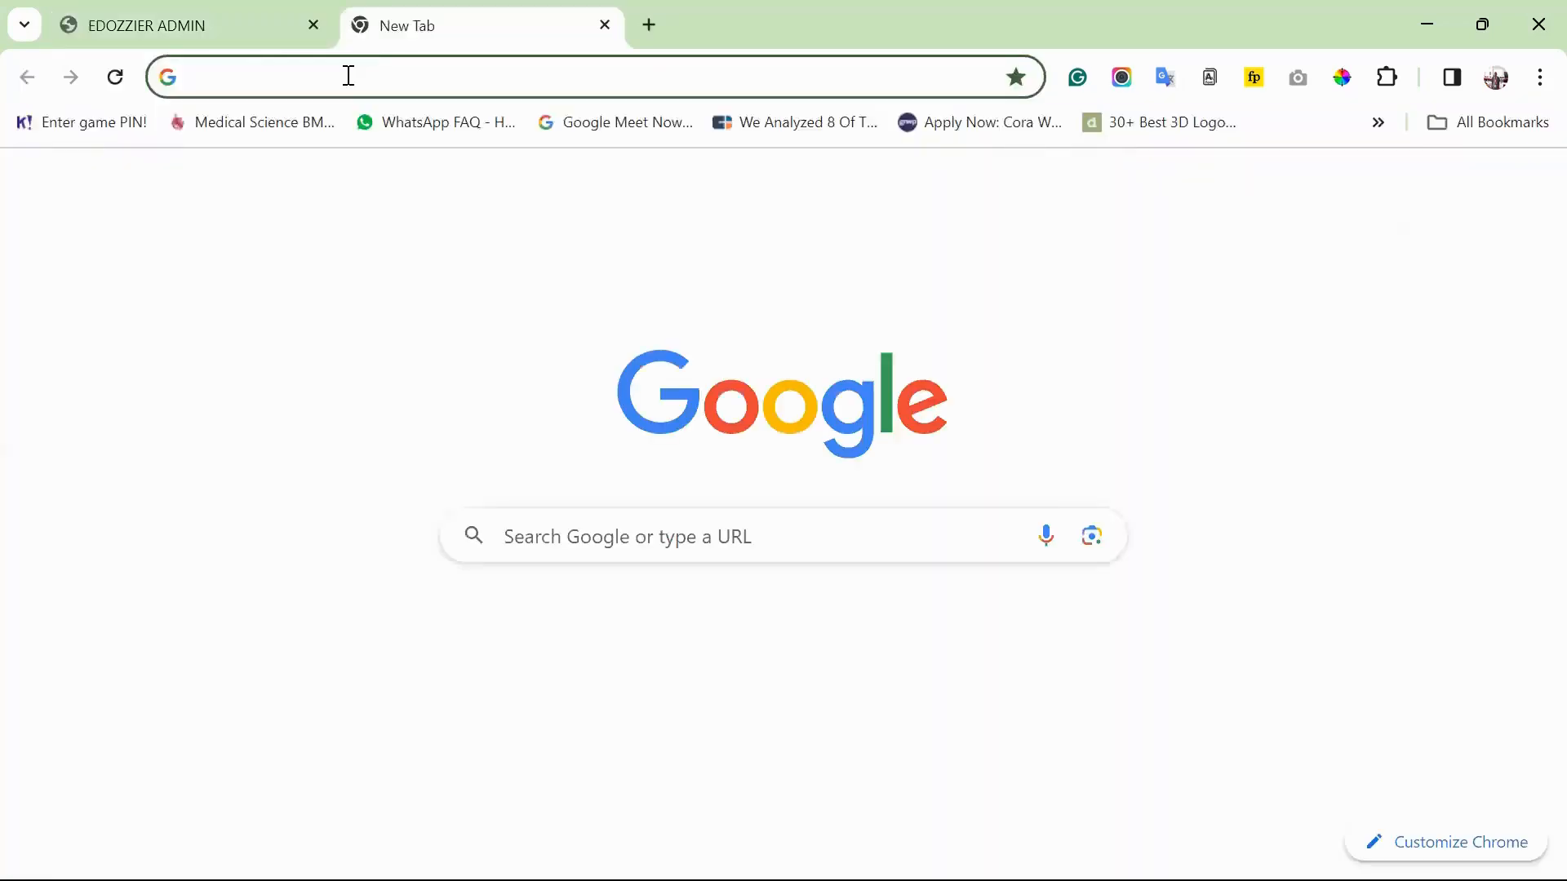
click(345, 74)
text(ad)
key(Down)
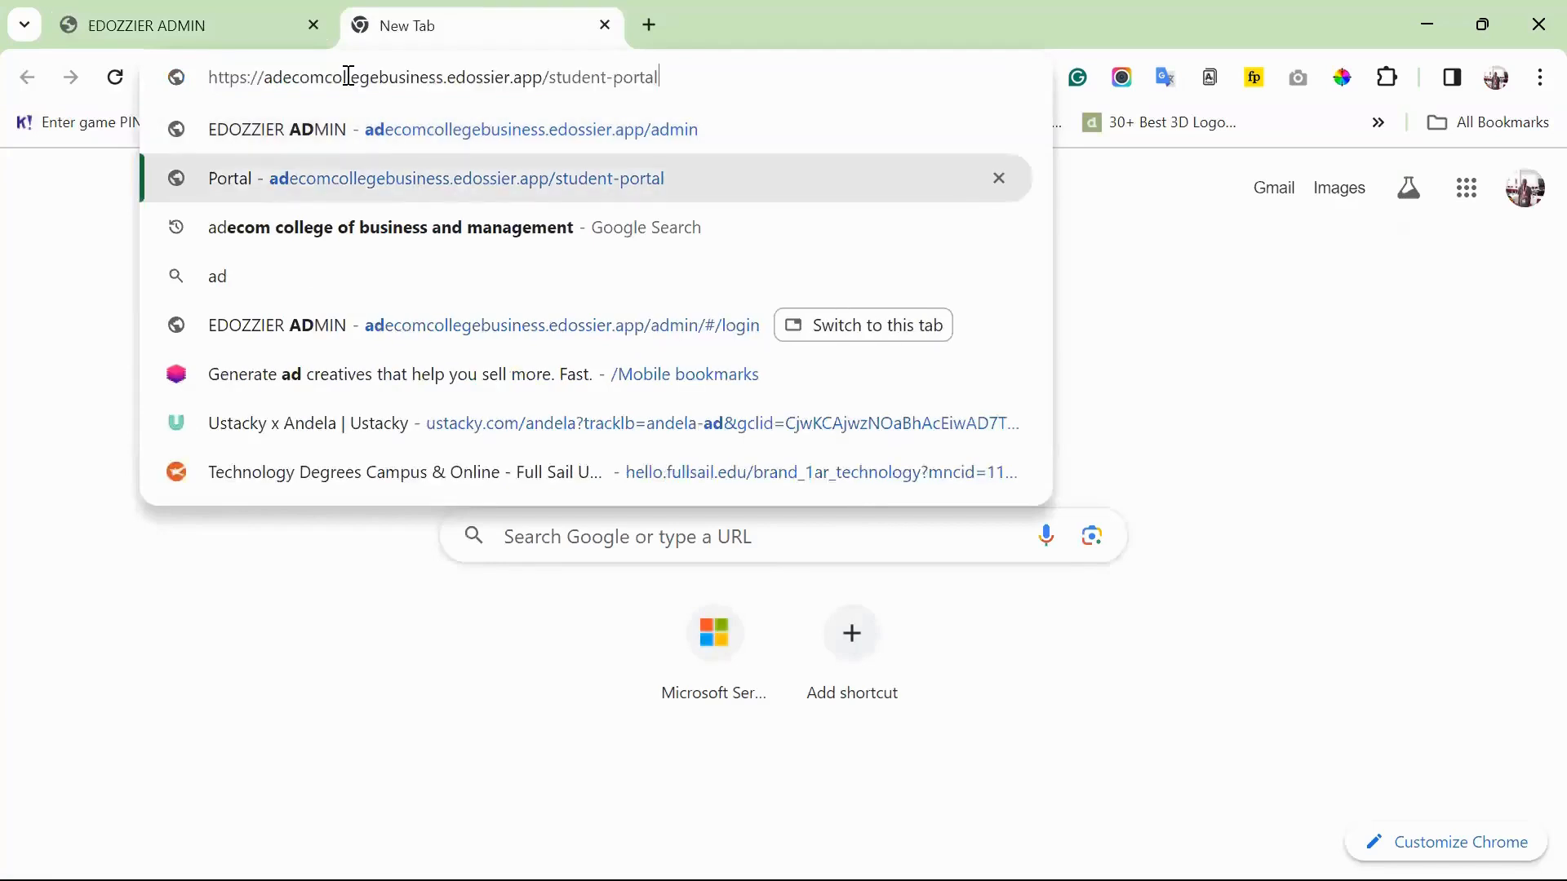
key(Return)
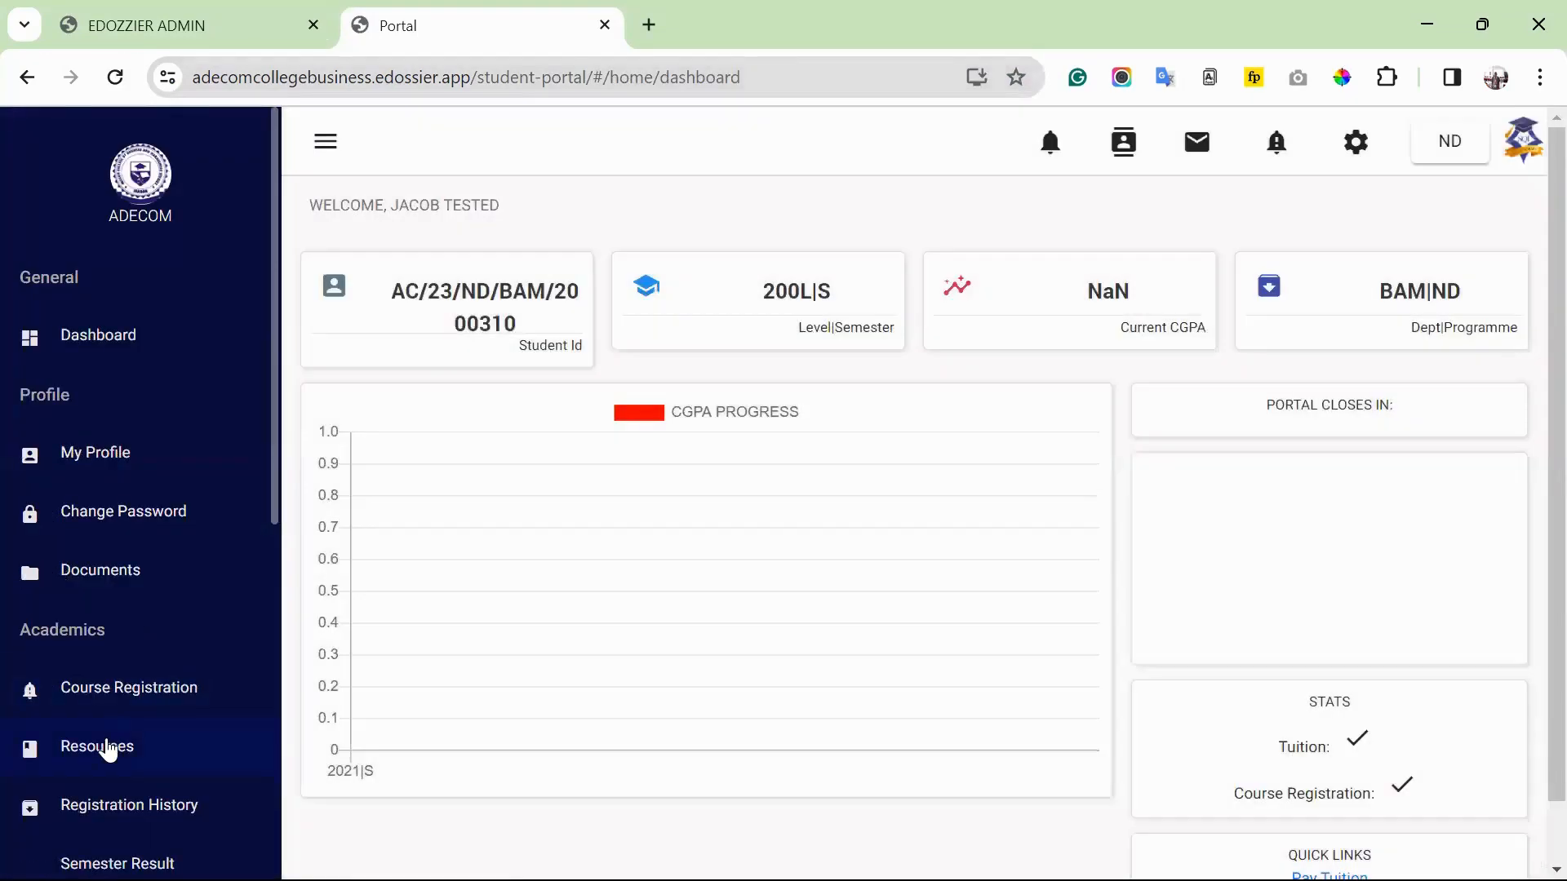
Open the student's tuition invoices, expand BAM - ND - 100L - Second Semester and check the amount paid
scroll(122, 745, down, 5)
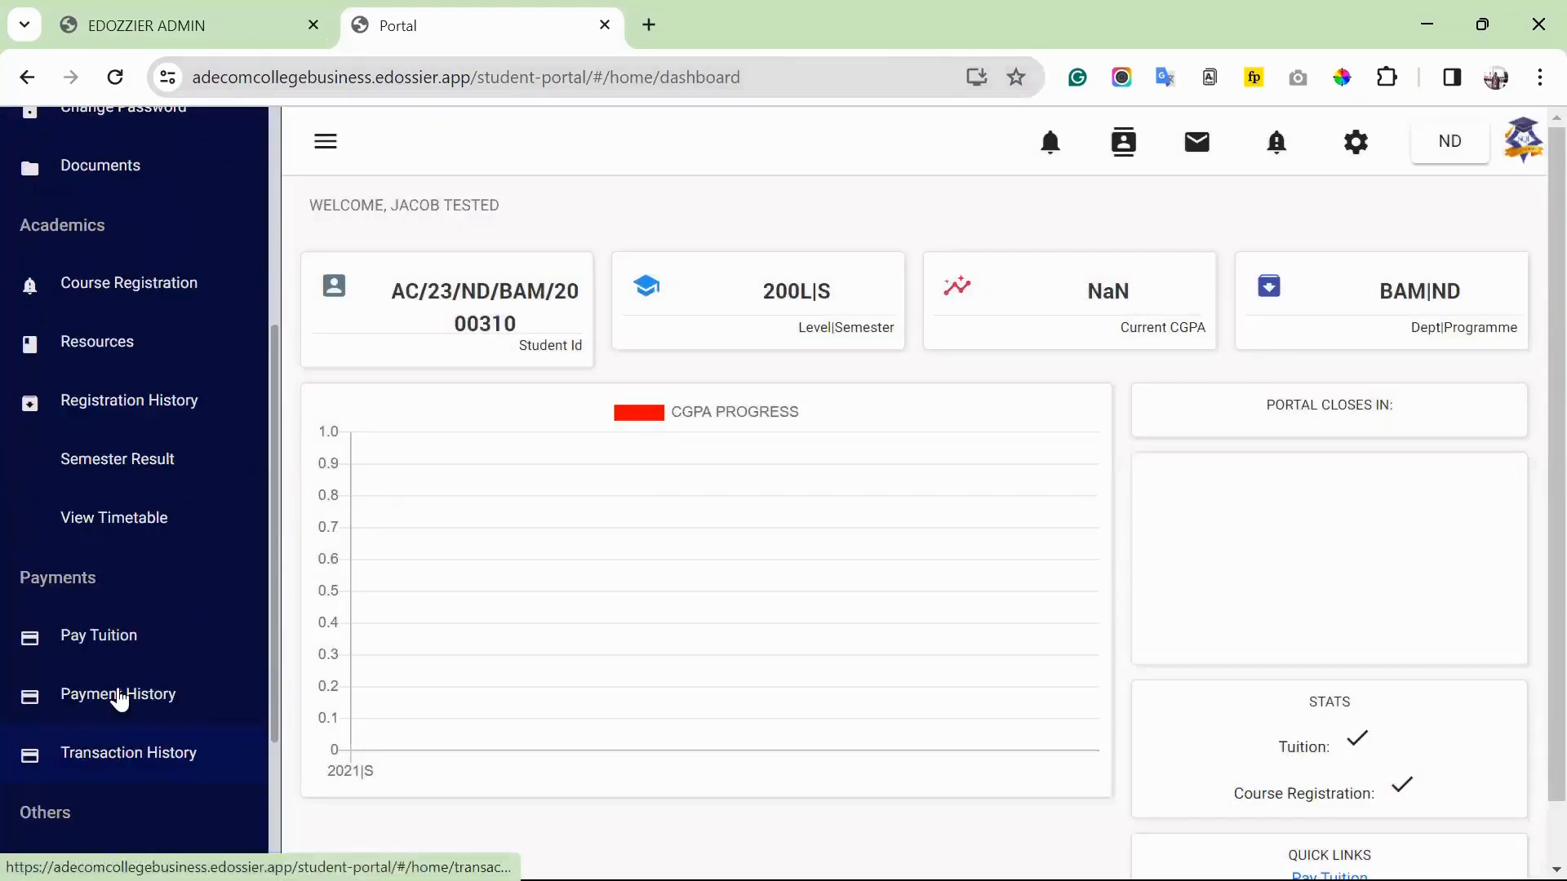
click(119, 635)
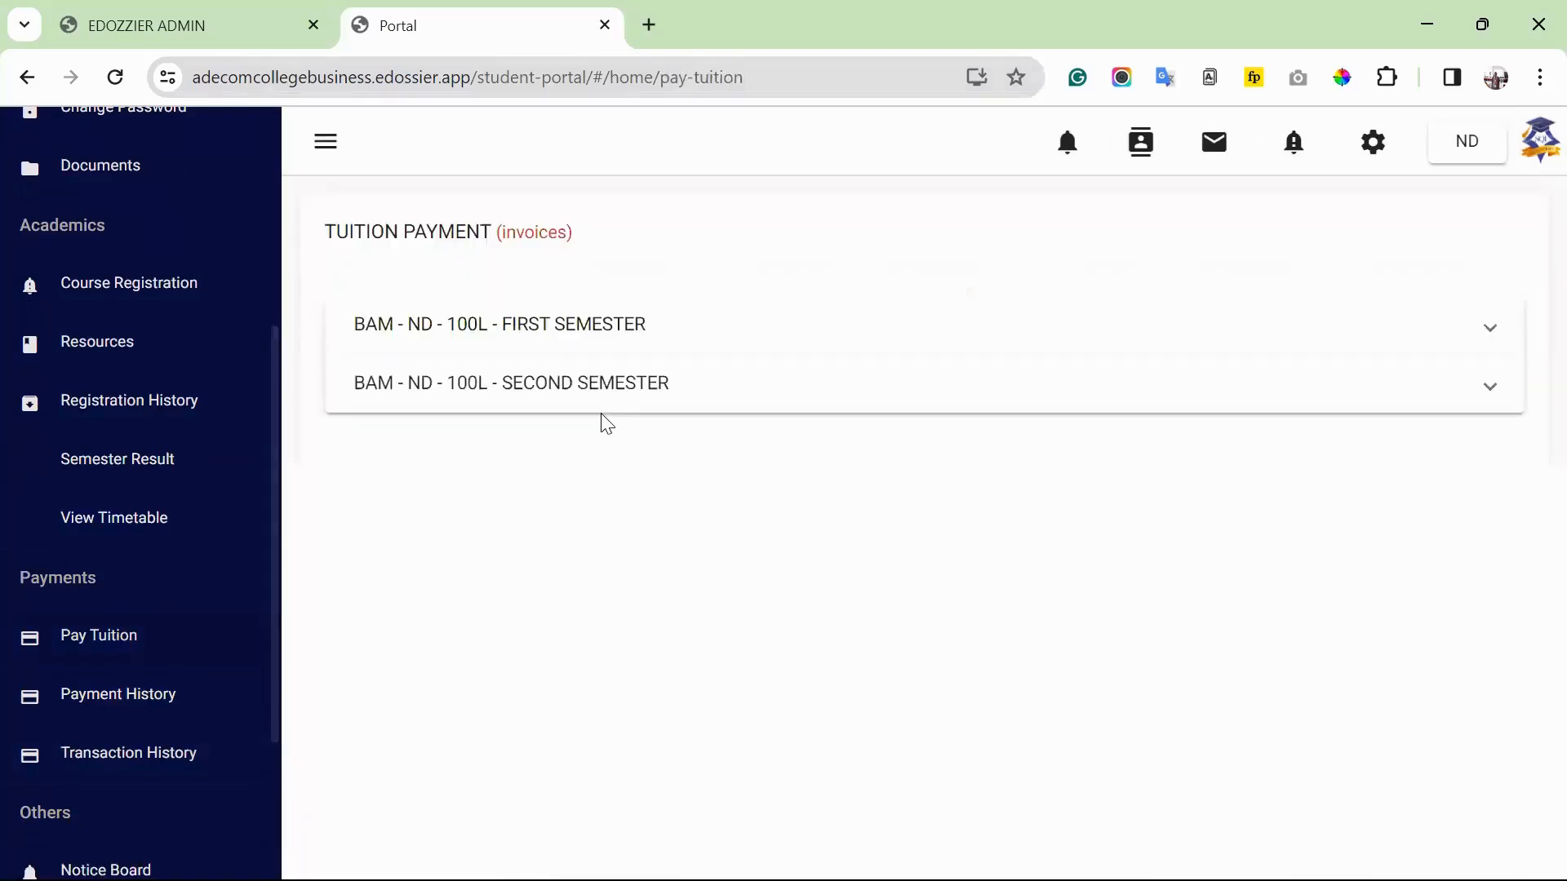
click(732, 392)
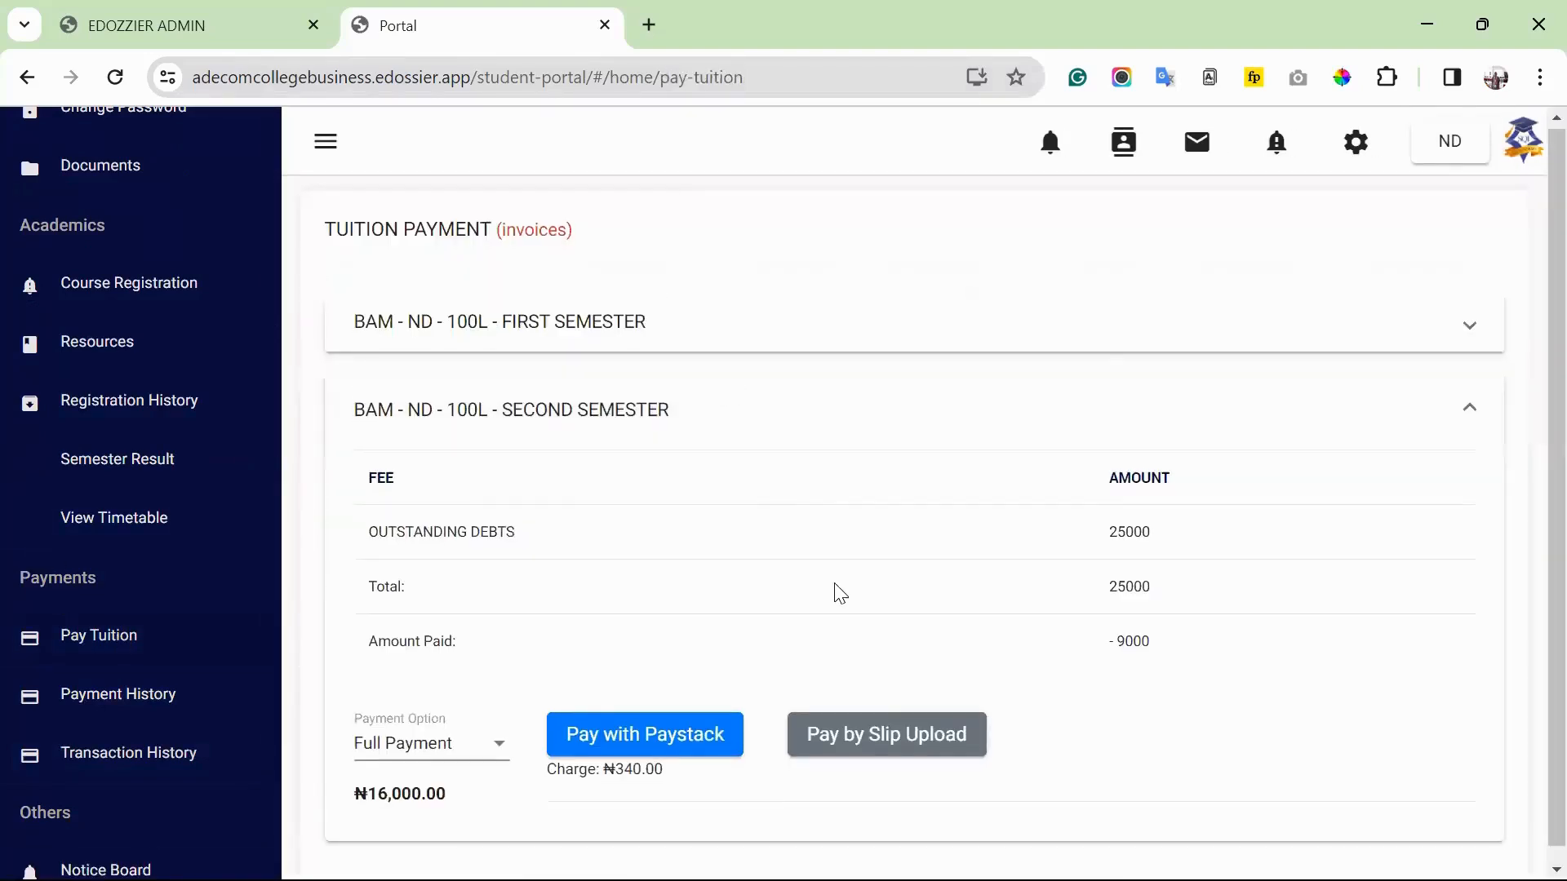
double_click(1120, 629)
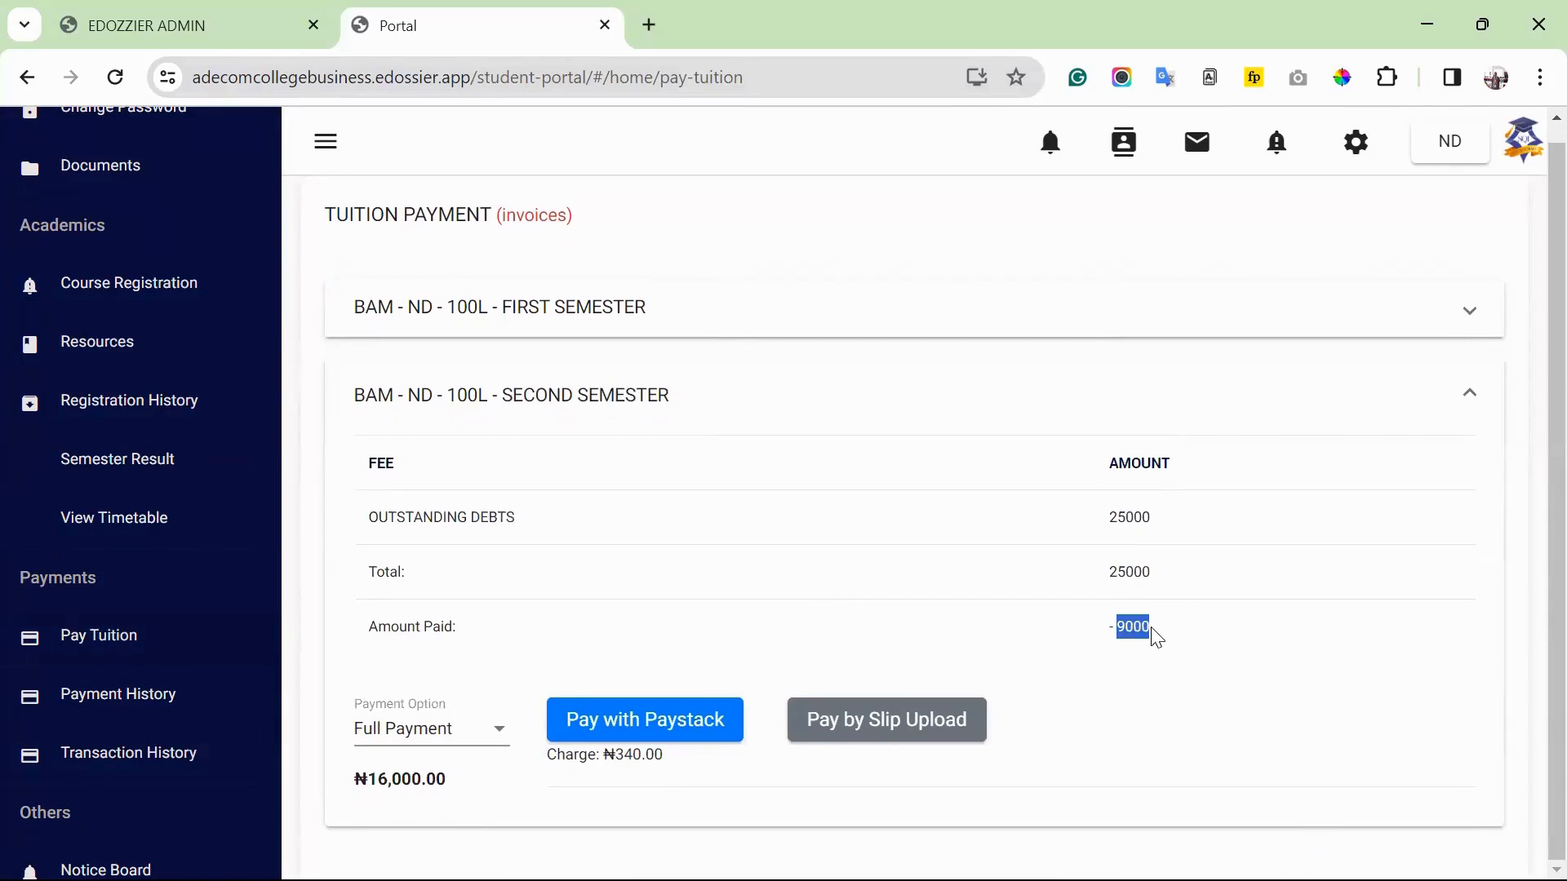
mouse_move(1151, 629)
mouse_down()
mouse_move(1121, 628)
mouse_move(1154, 633)
mouse_up()
click(1153, 633)
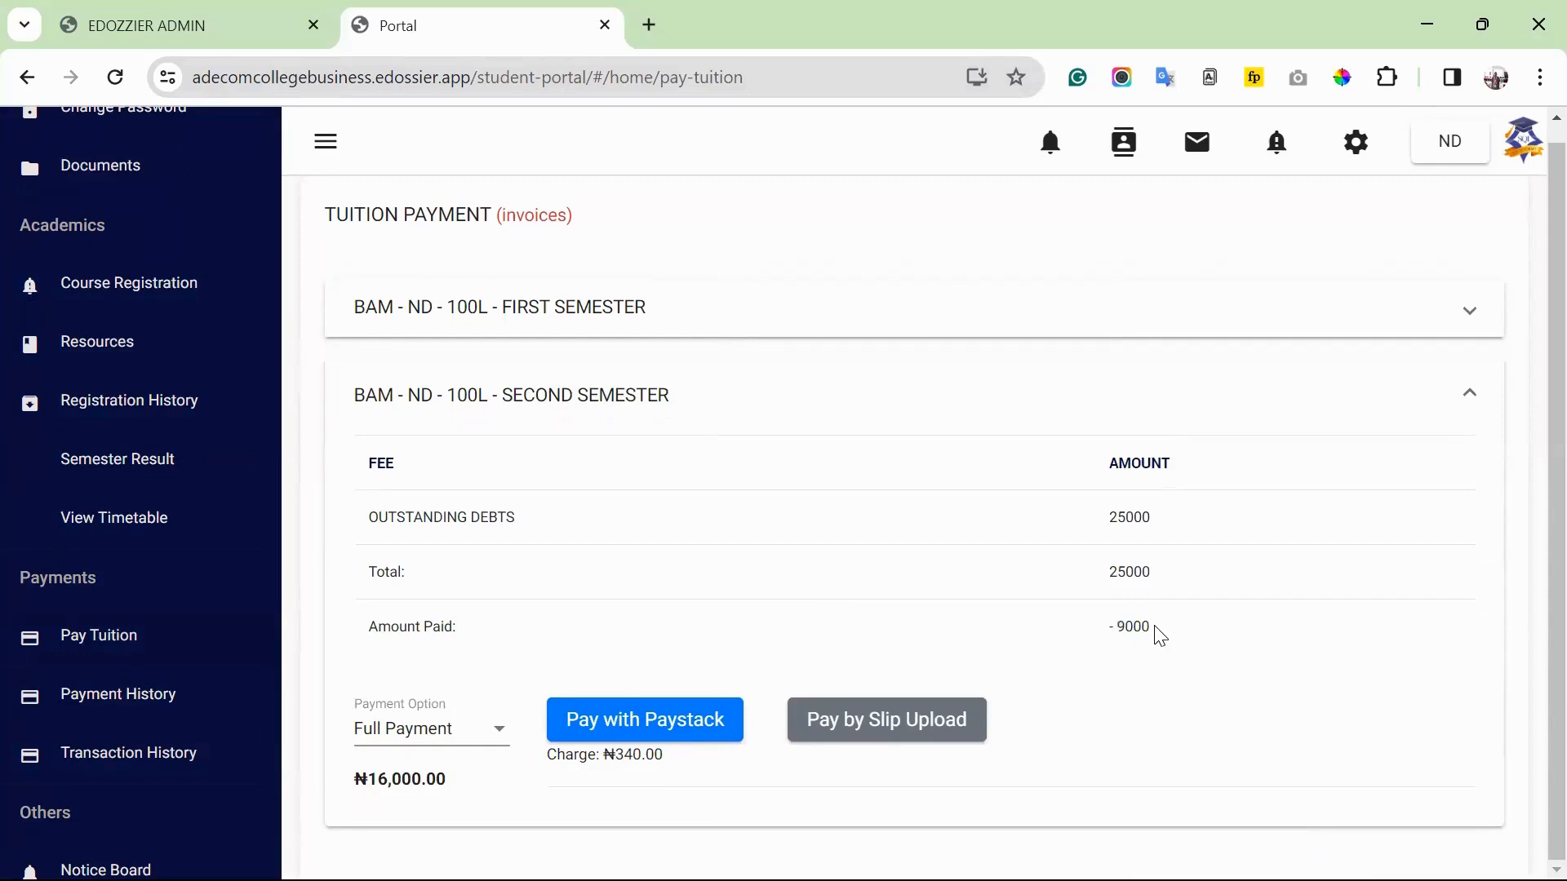
Start a slip upload payment for the second semester invoice and set the amount to 13000
click(919, 733)
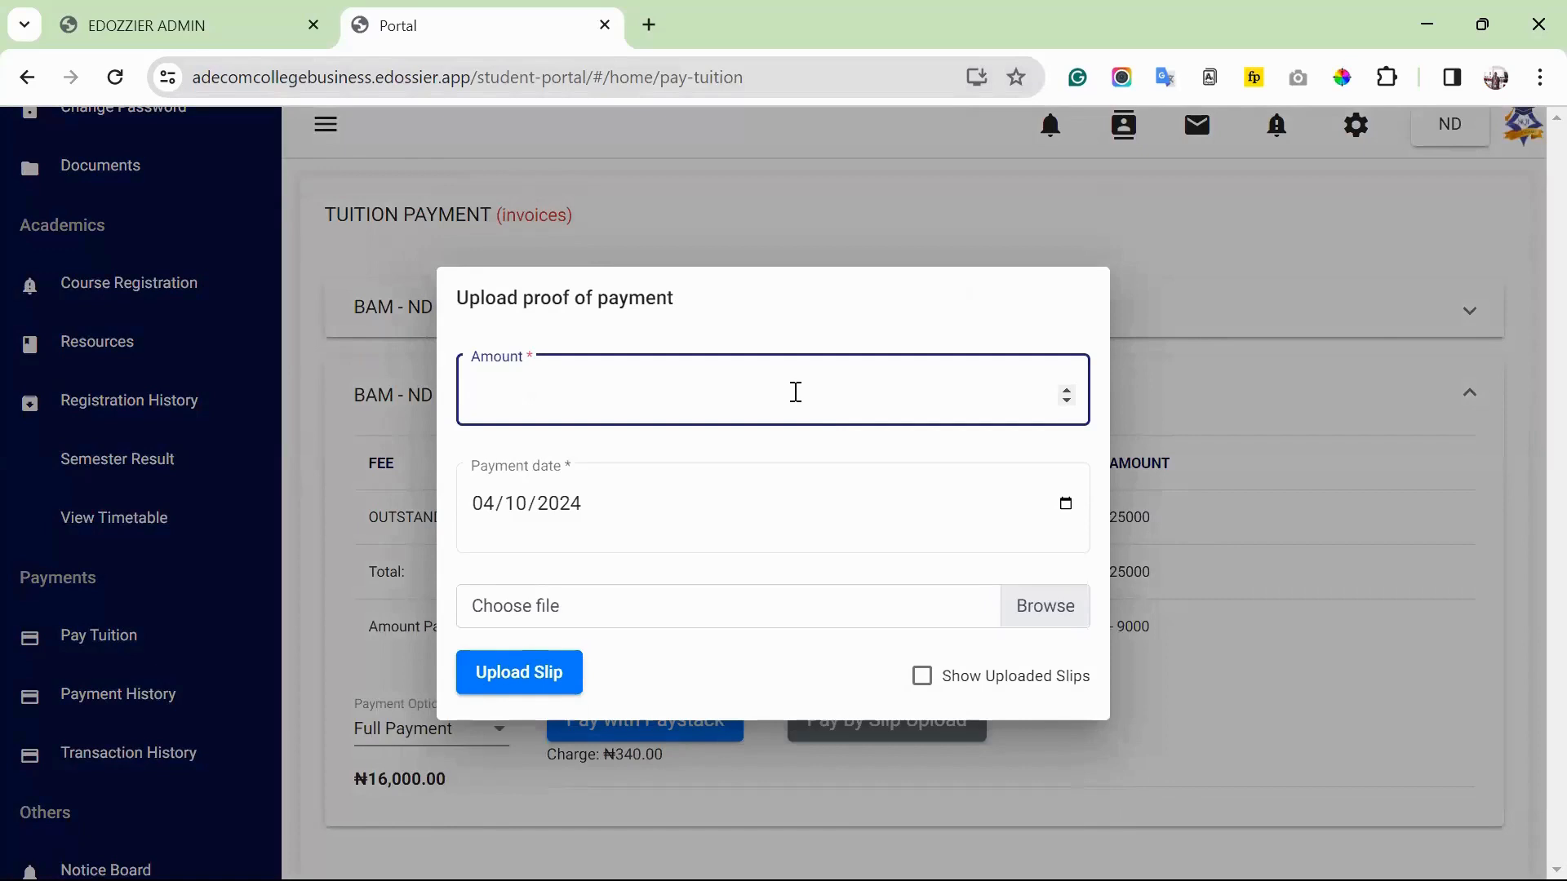
text(7000)
drag(571, 395, 468, 408)
text(700)
key(BackSpace)
key(BackSpace)
key(BackSpace)
text(13000)
Attach poA.jpg from the Pictures folder as proof of payment and upload the slip
click(1018, 609)
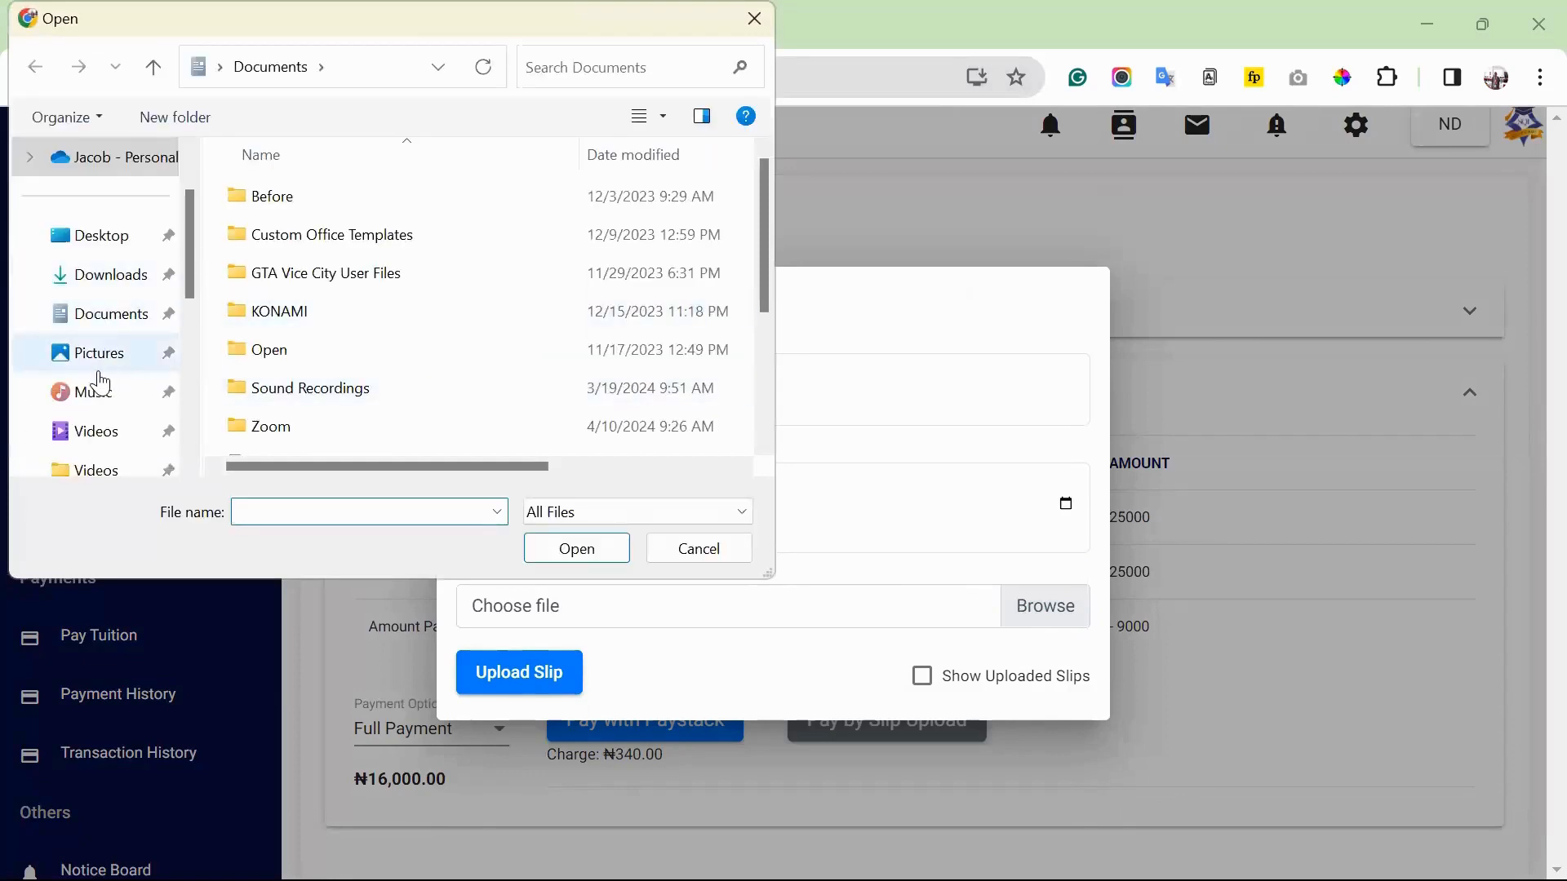
click(97, 355)
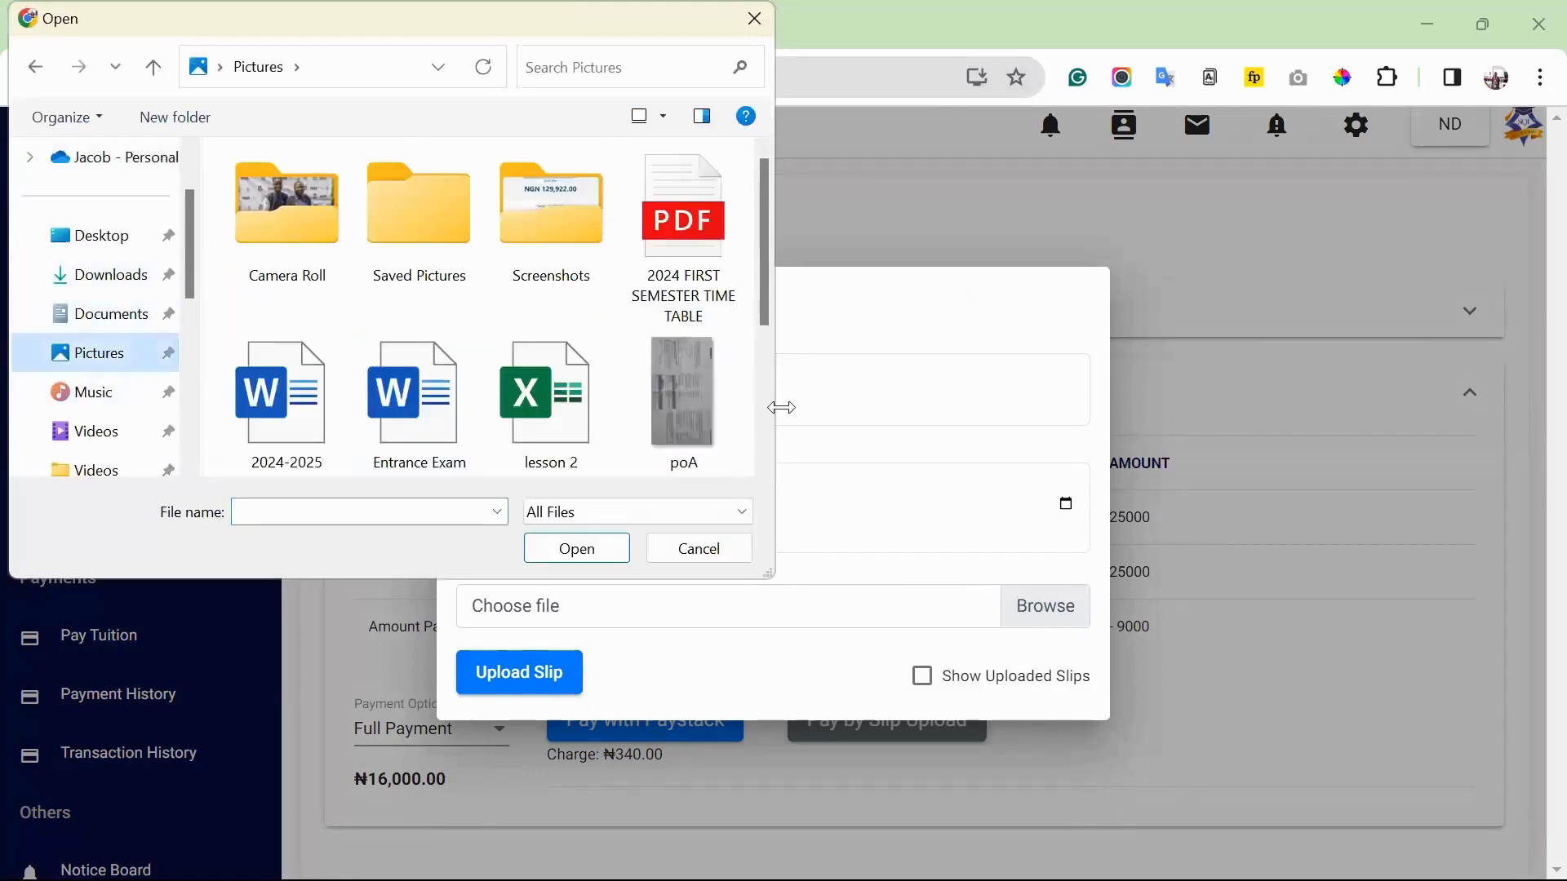
double_click(694, 397)
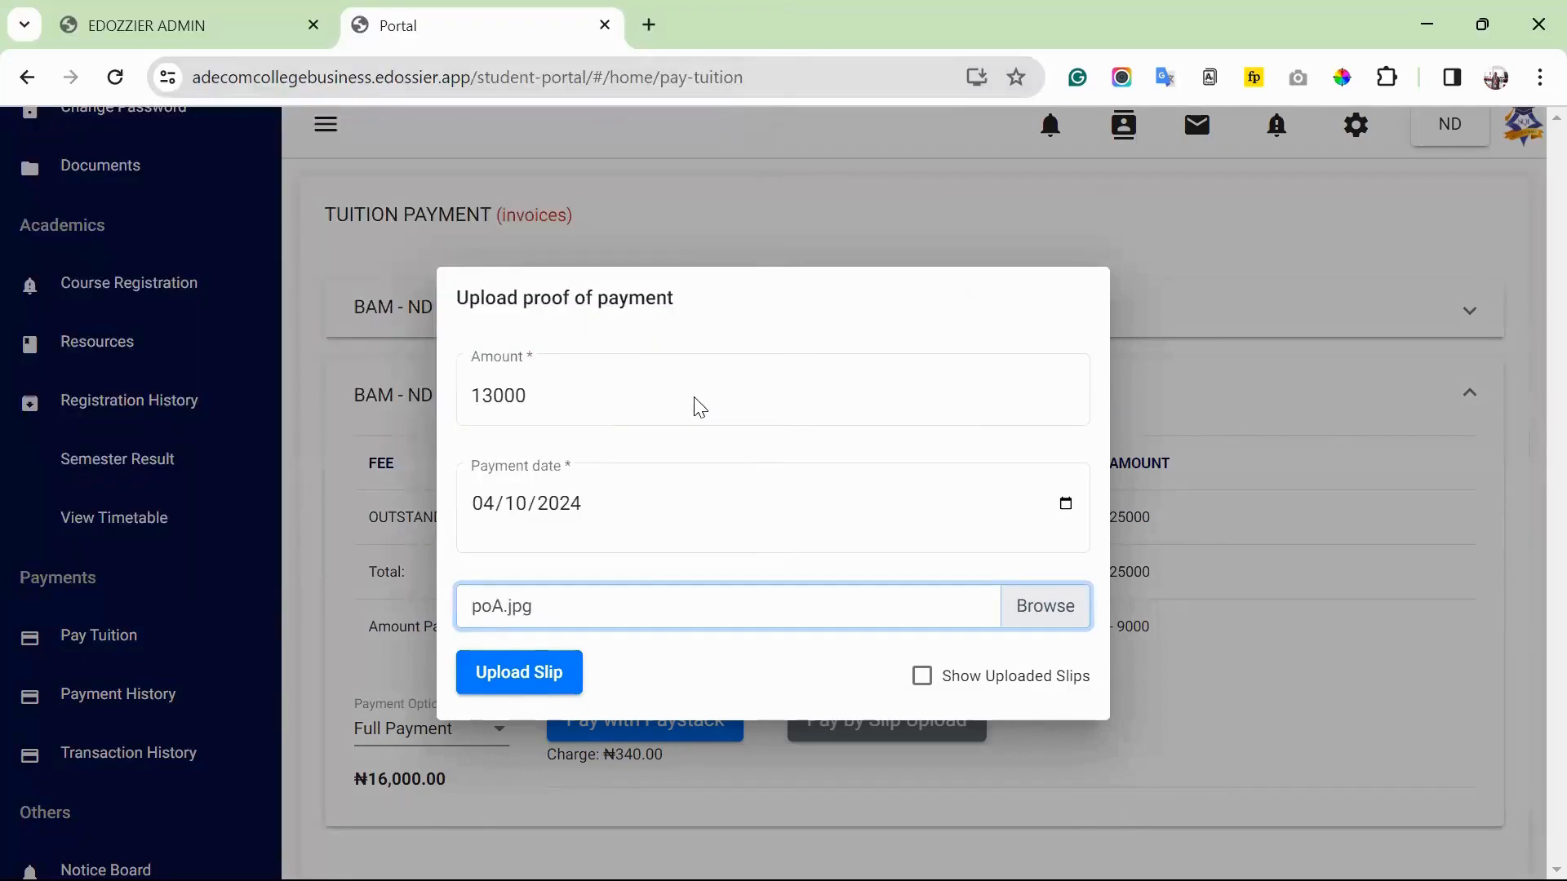
click(534, 676)
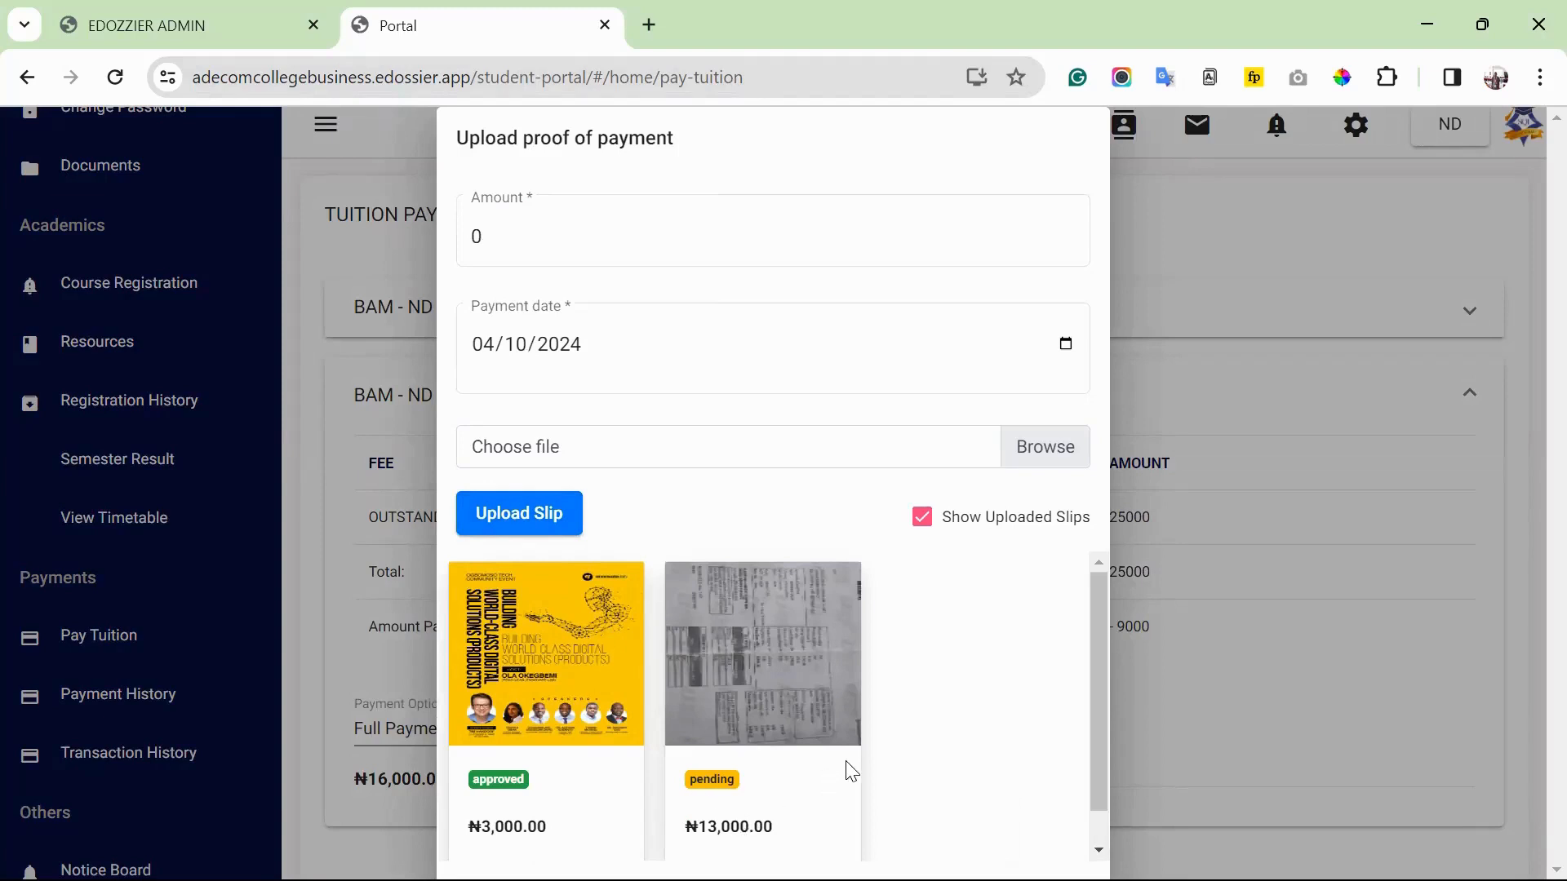
scroll(918, 737, down, 1)
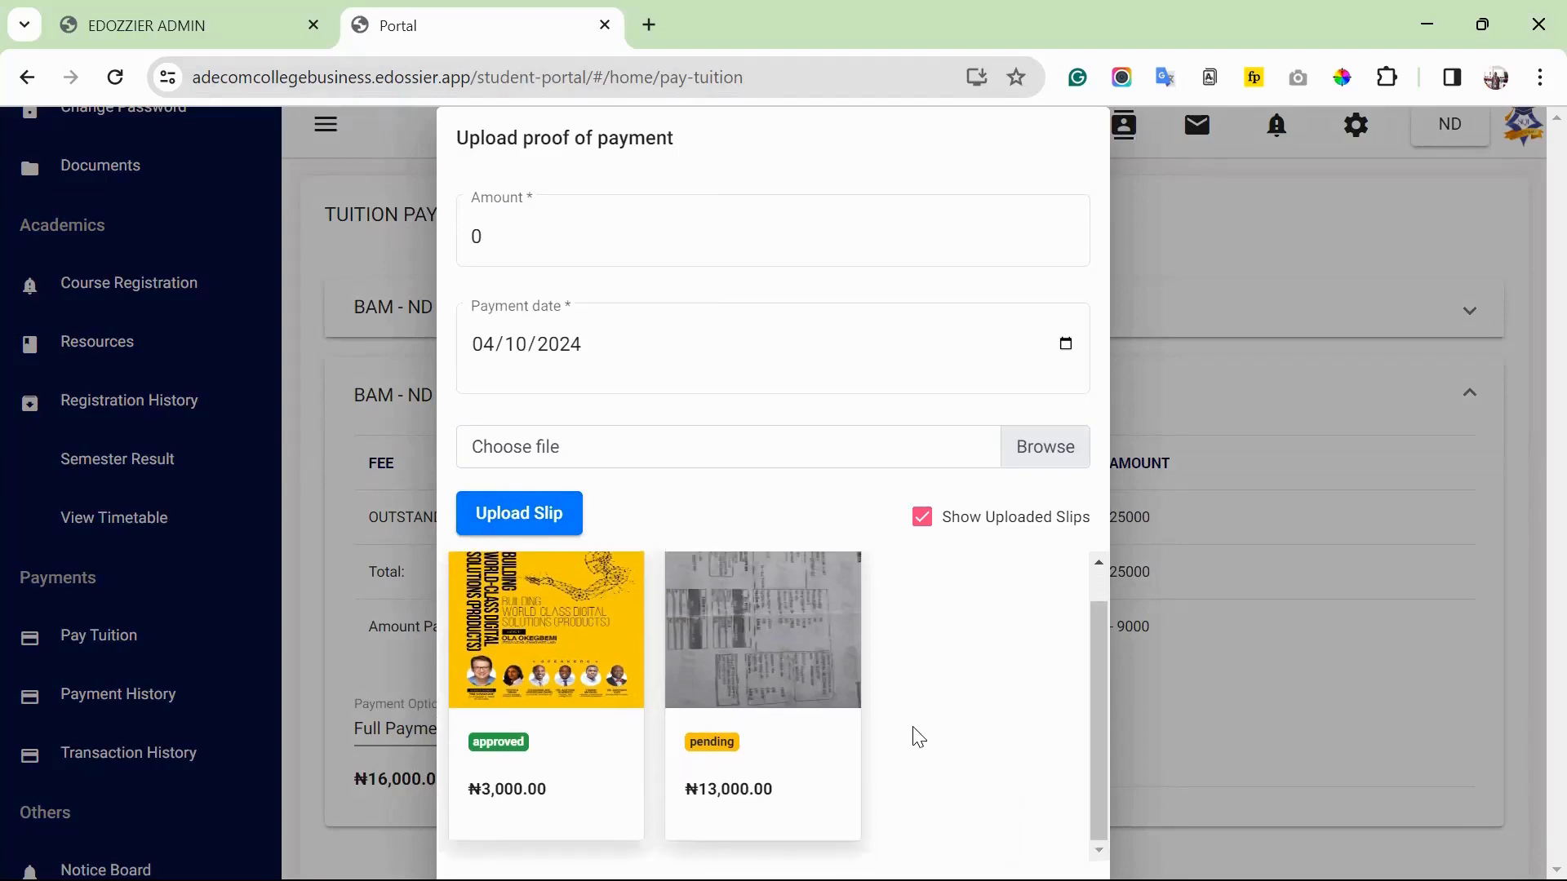
click(1175, 710)
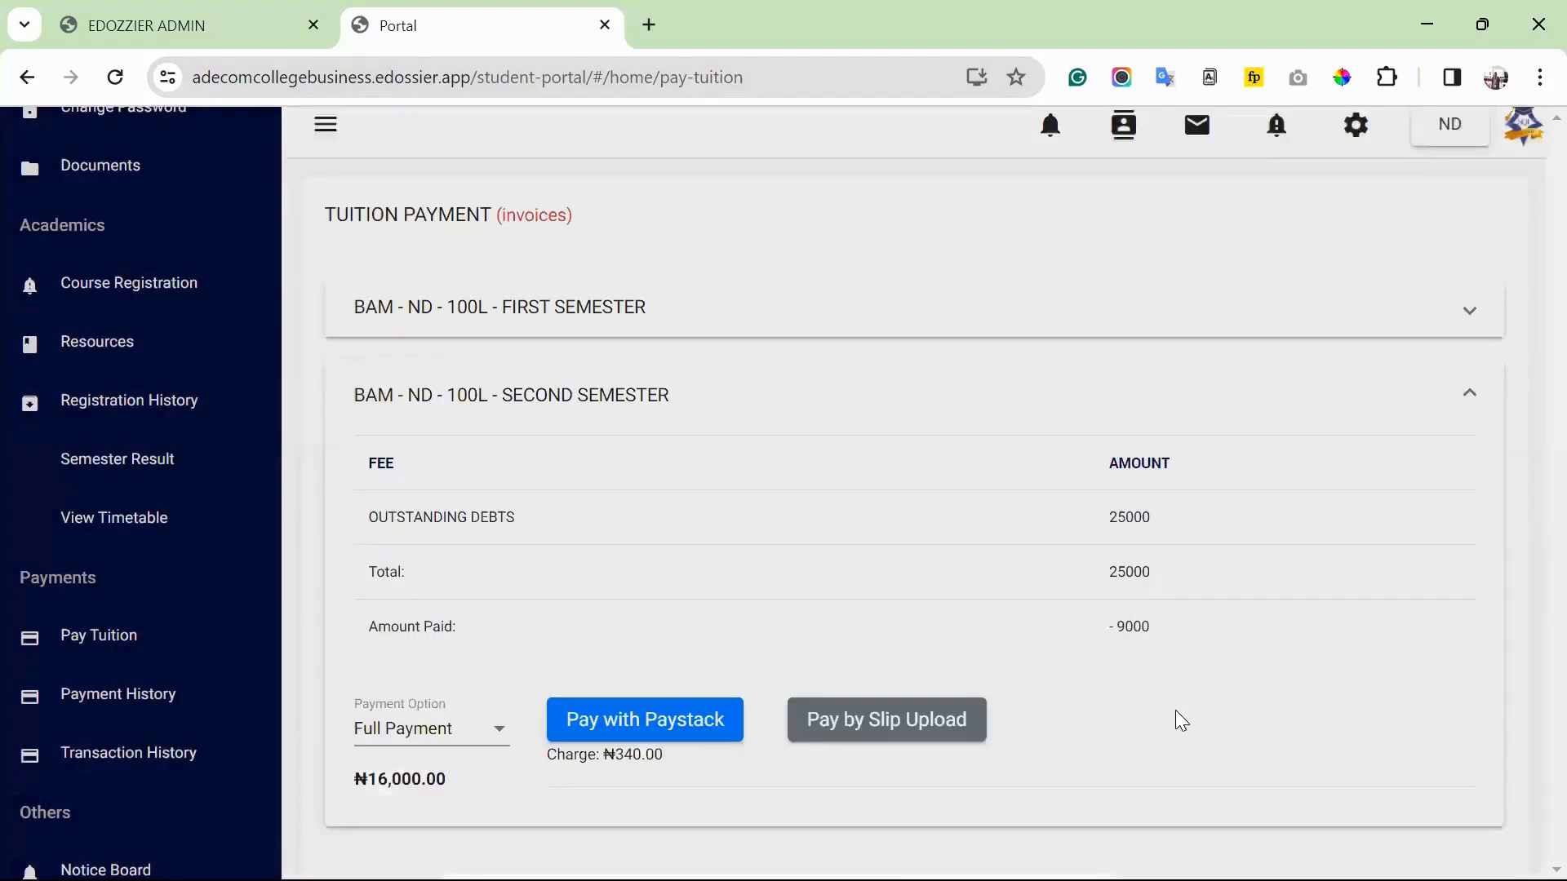
Reopen the proof of payment form and show the uploaded slips to check their approval status
click(96, 655)
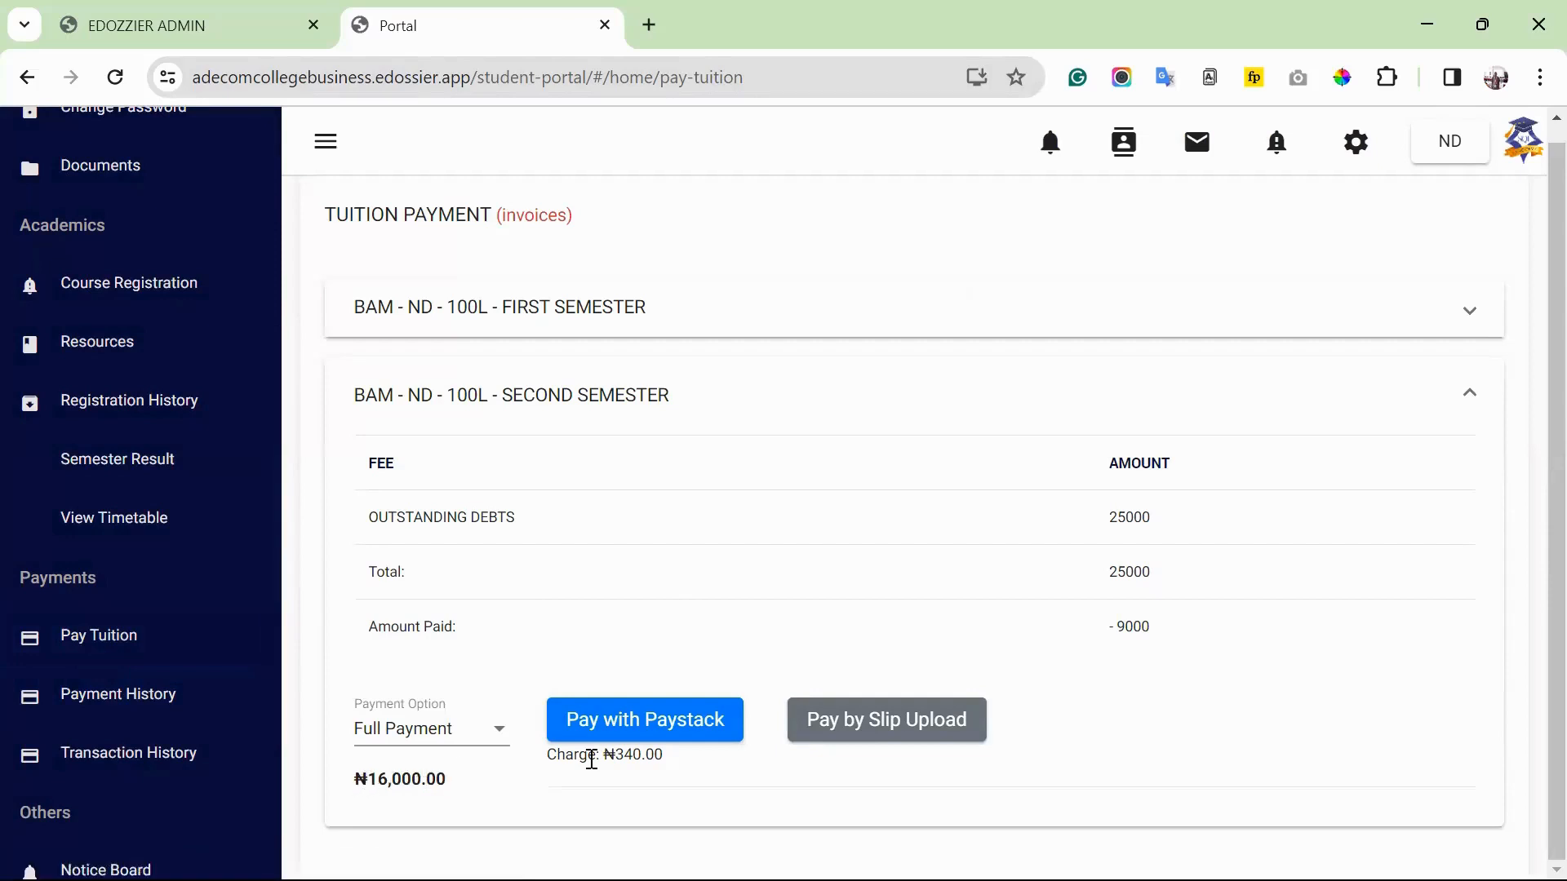
click(914, 735)
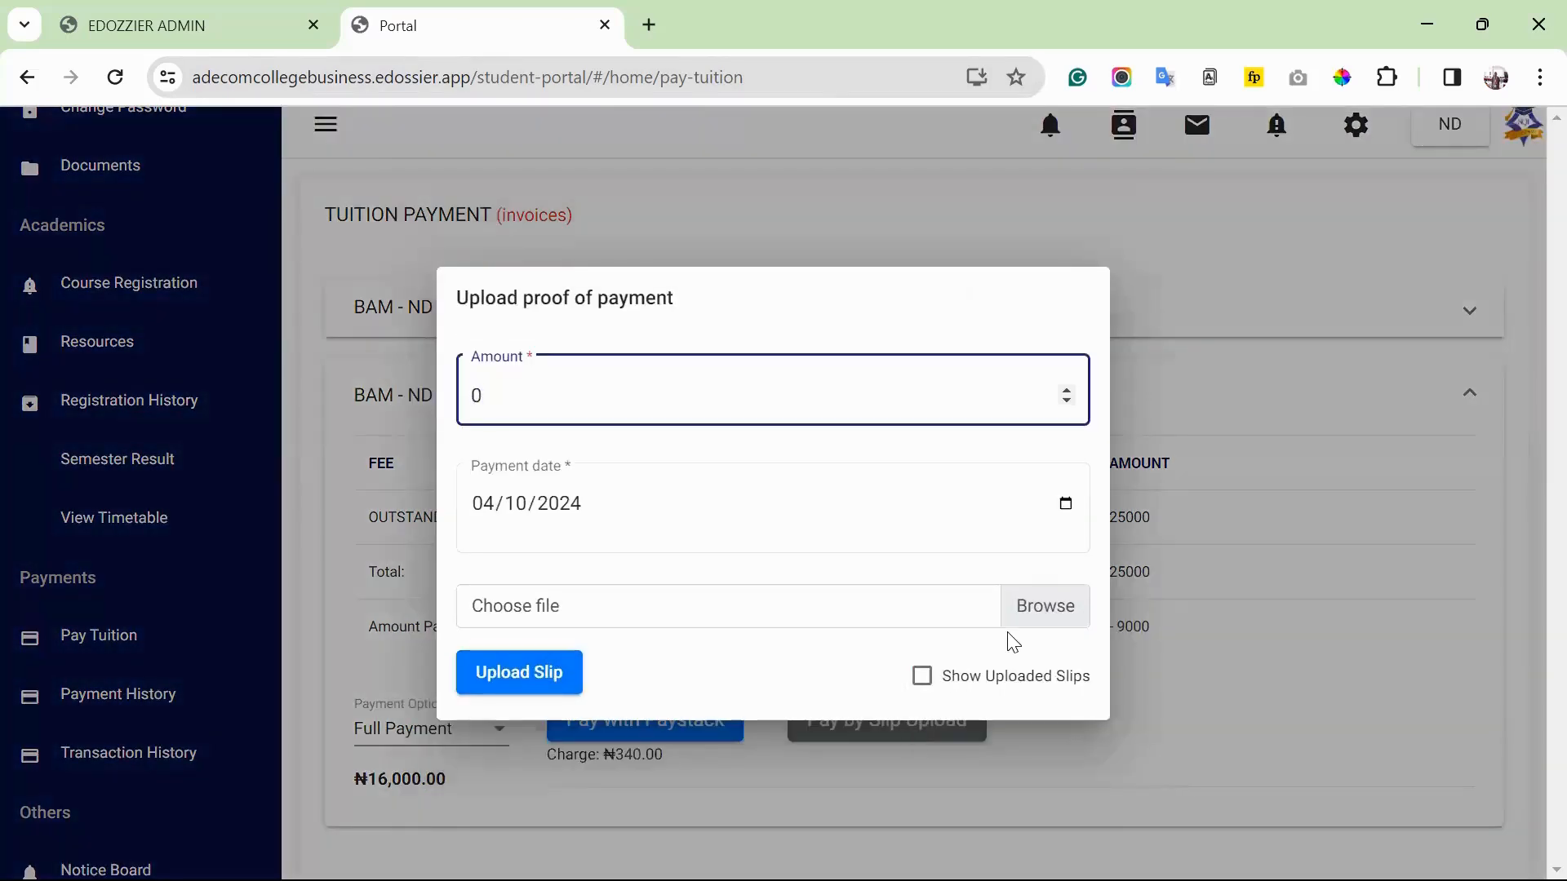
click(929, 684)
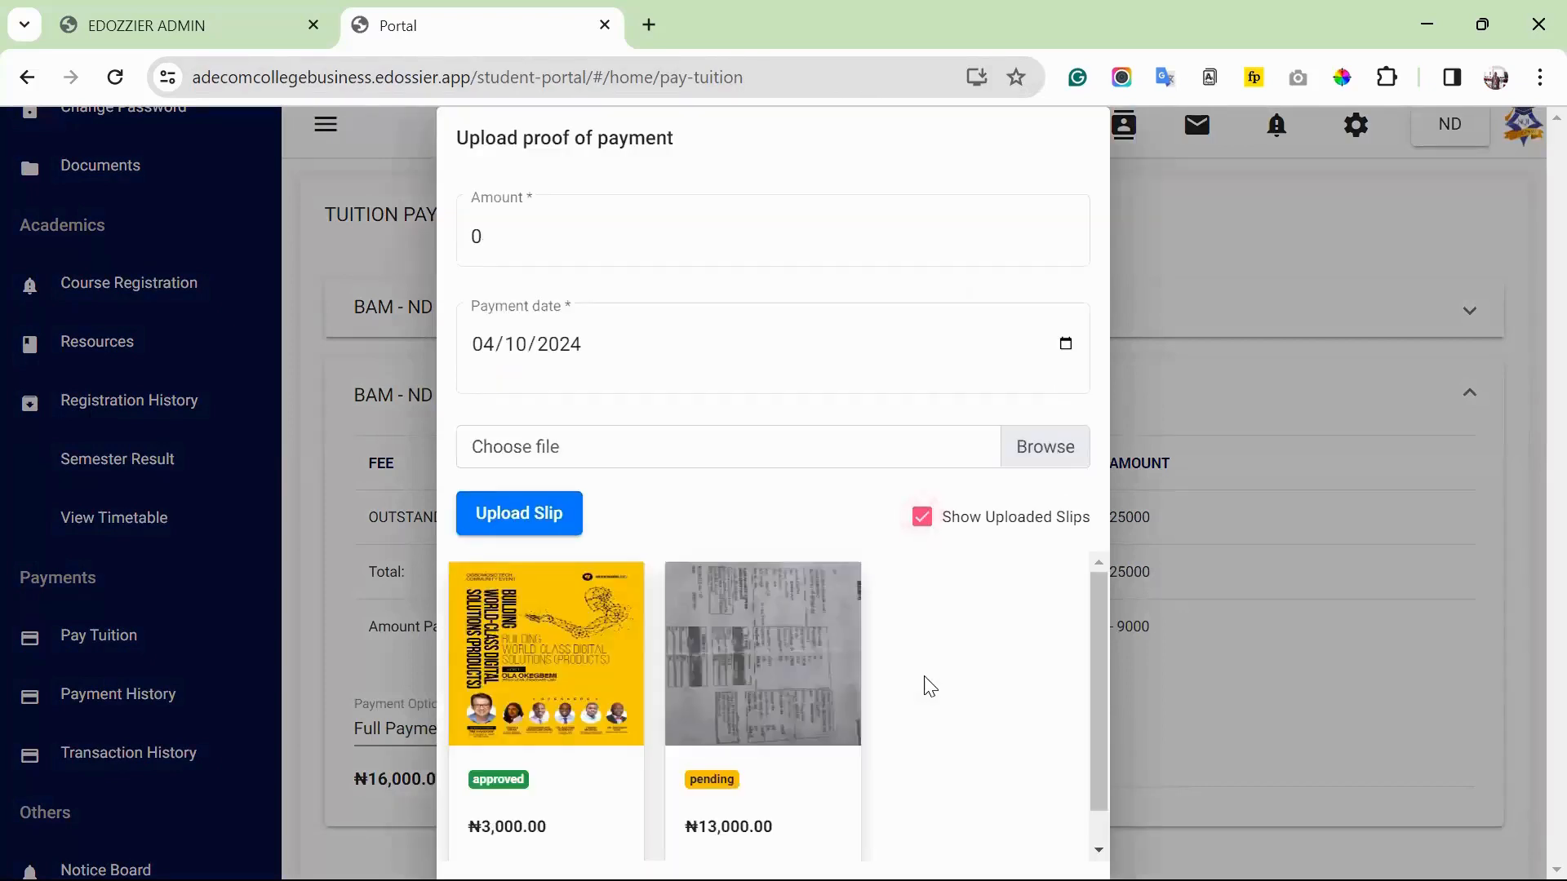
scroll(811, 708, down, 1)
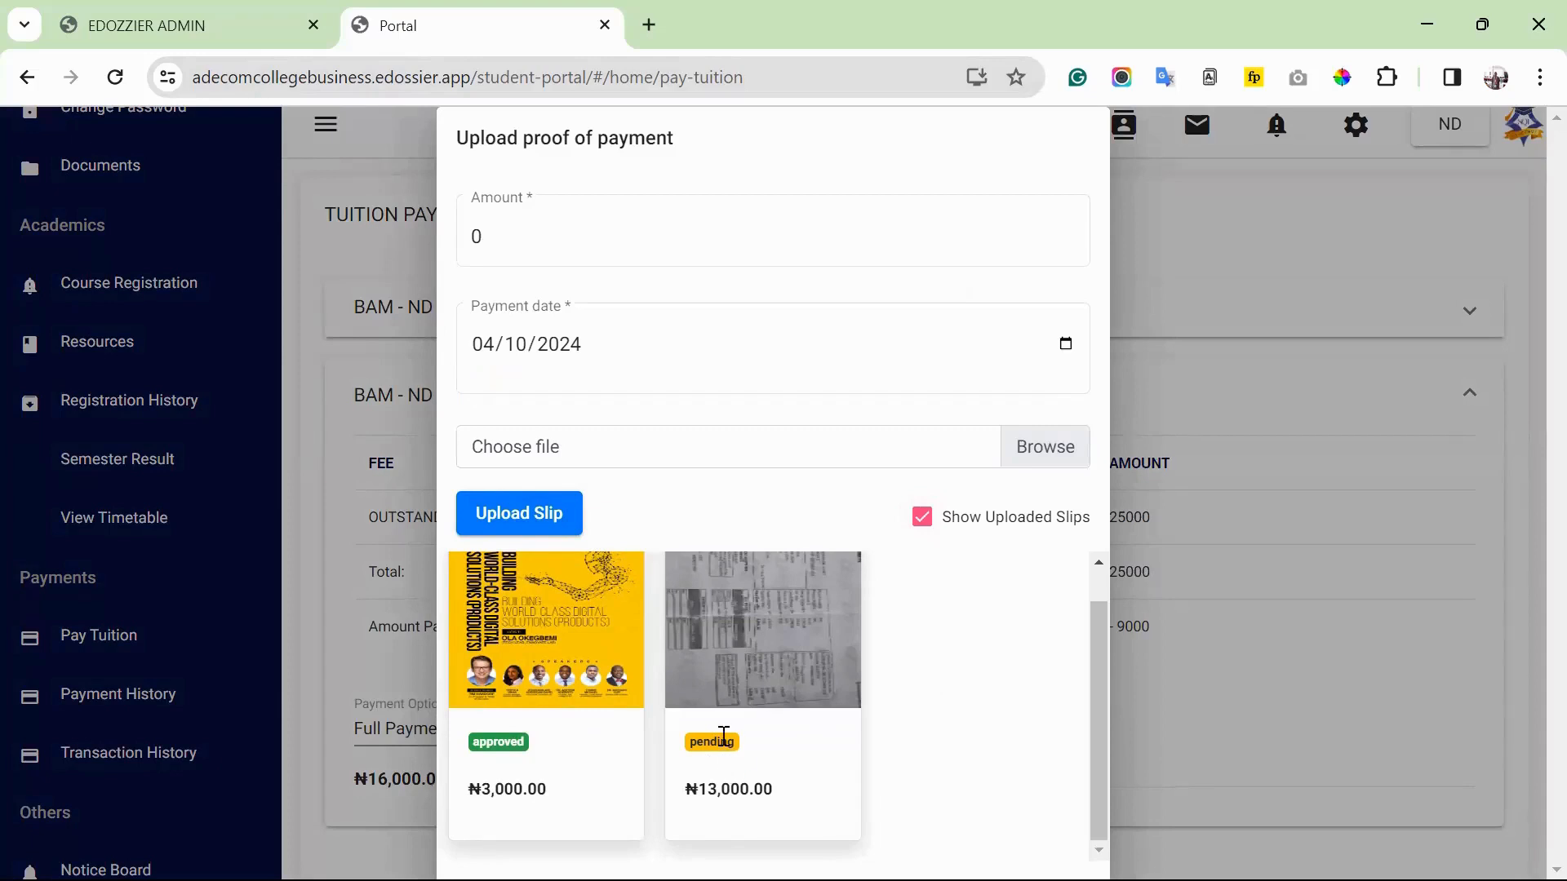
click(97, 692)
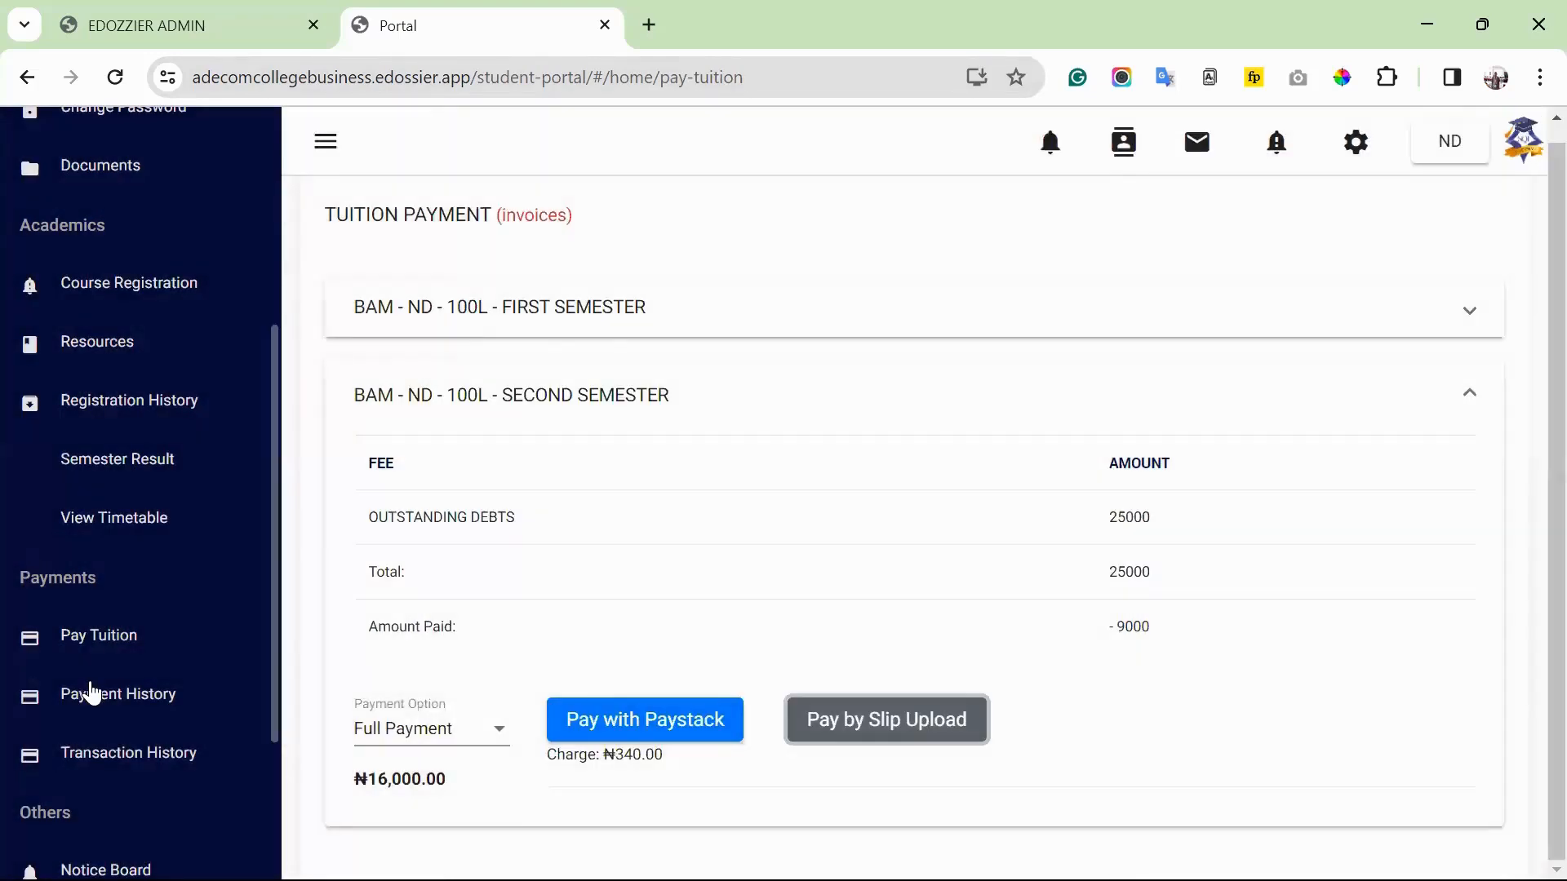
Check the amount paid for the second semester in the payment history and look at the transaction history
click(89, 694)
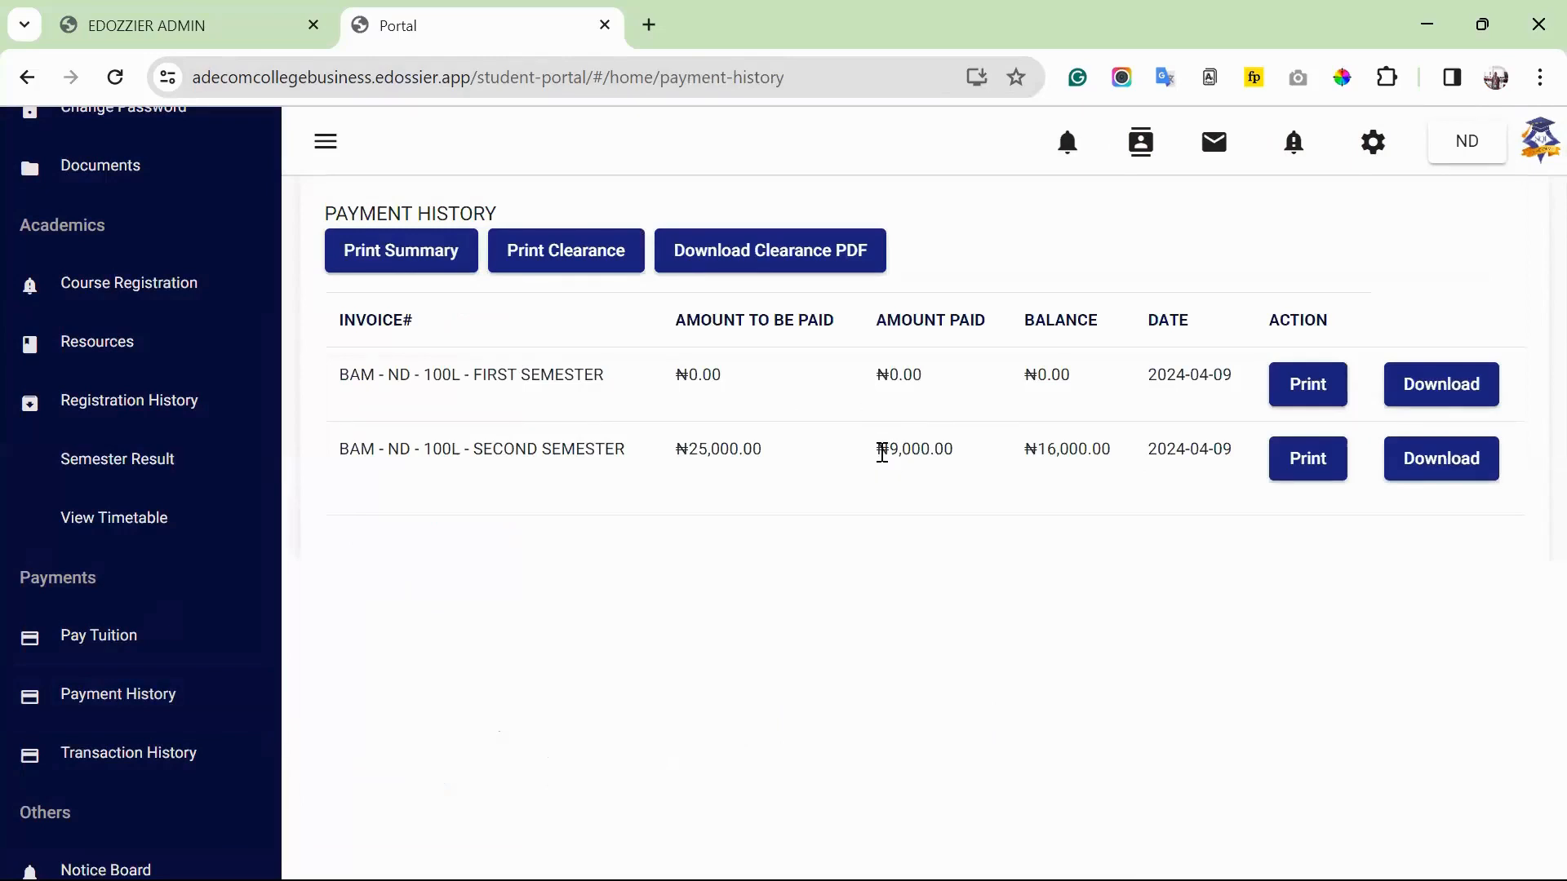
drag(879, 451, 959, 463)
click(958, 461)
drag(880, 452, 960, 456)
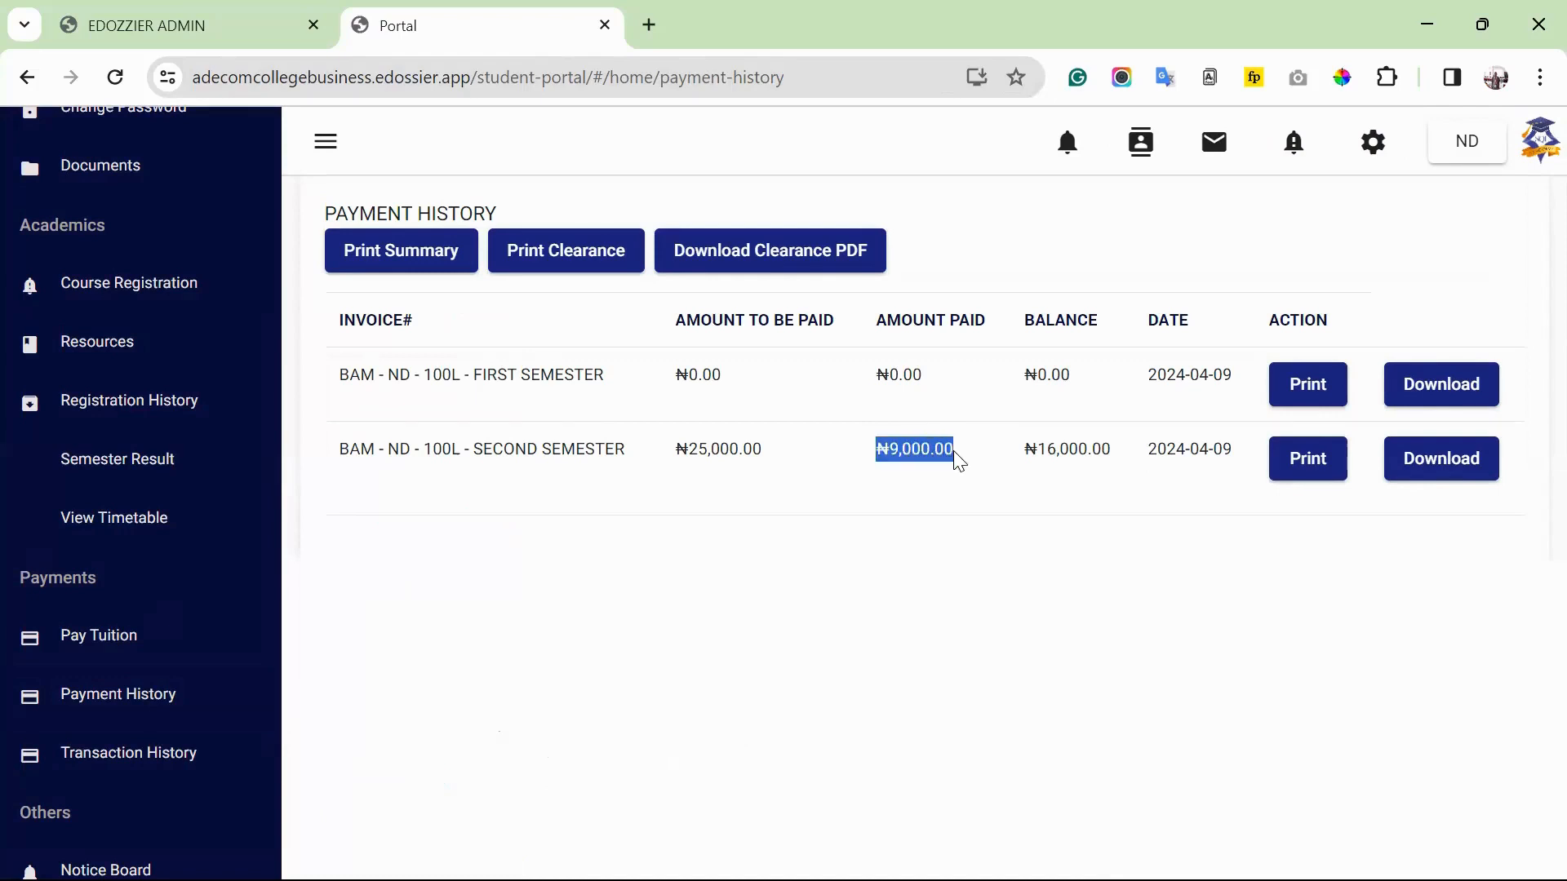
click(955, 451)
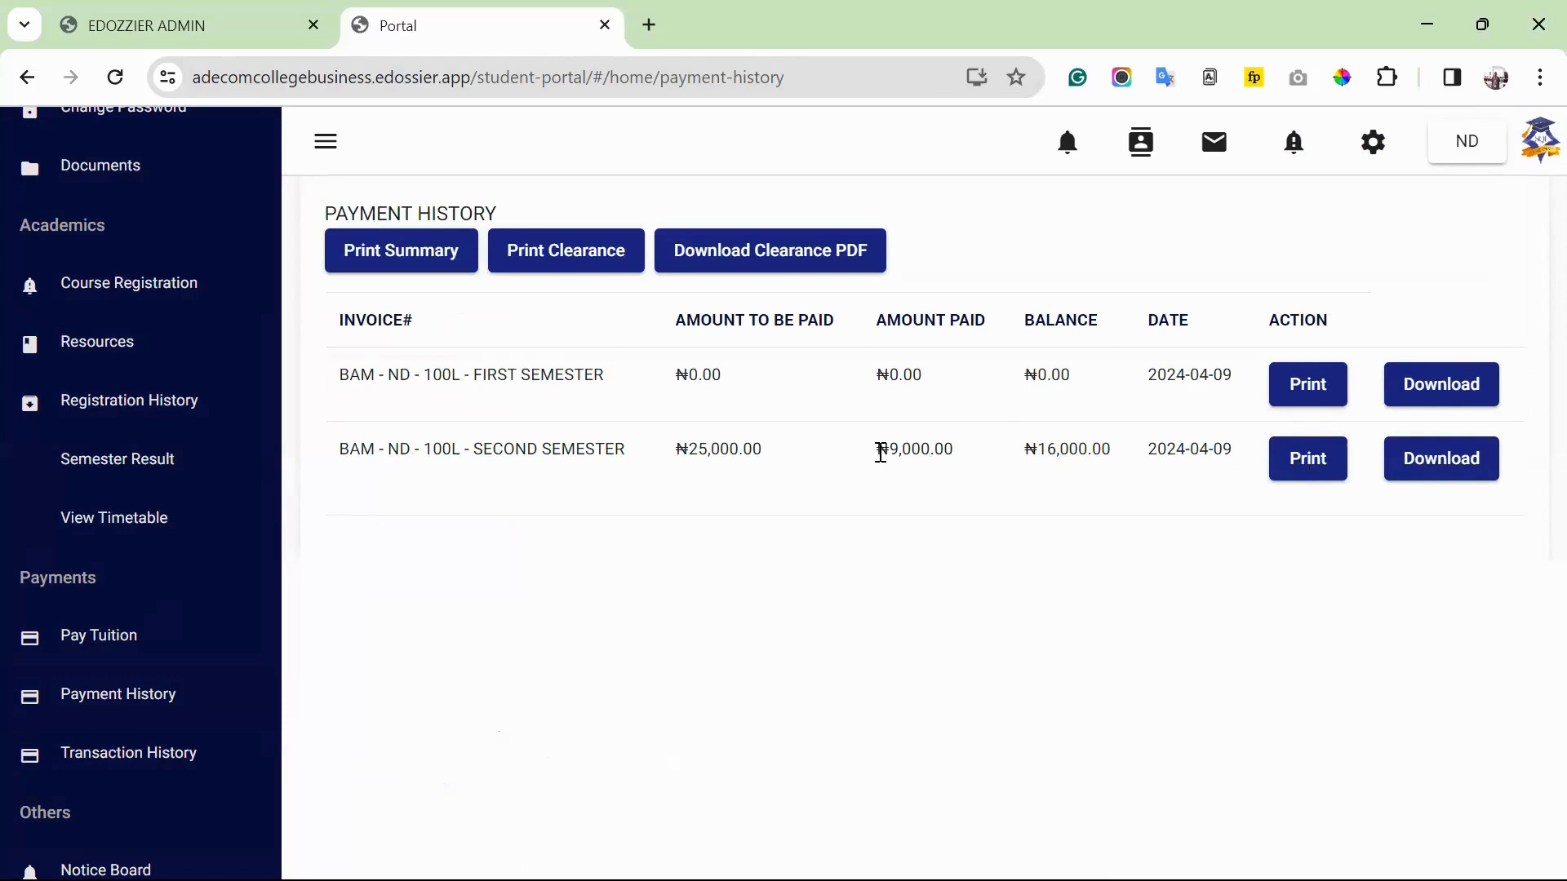
drag(880, 451, 958, 454)
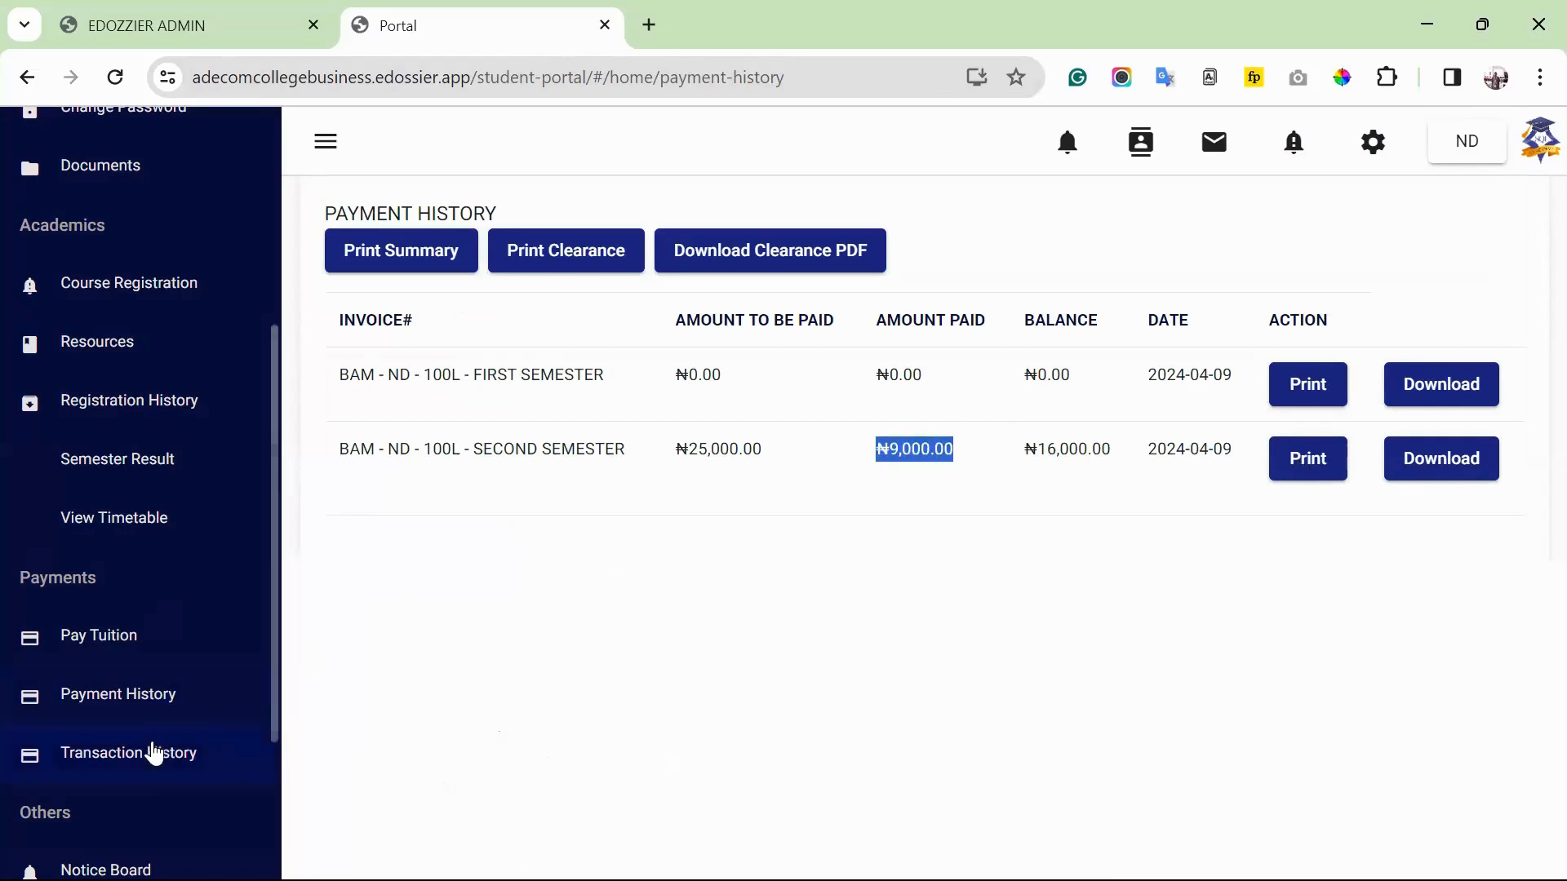
click(145, 765)
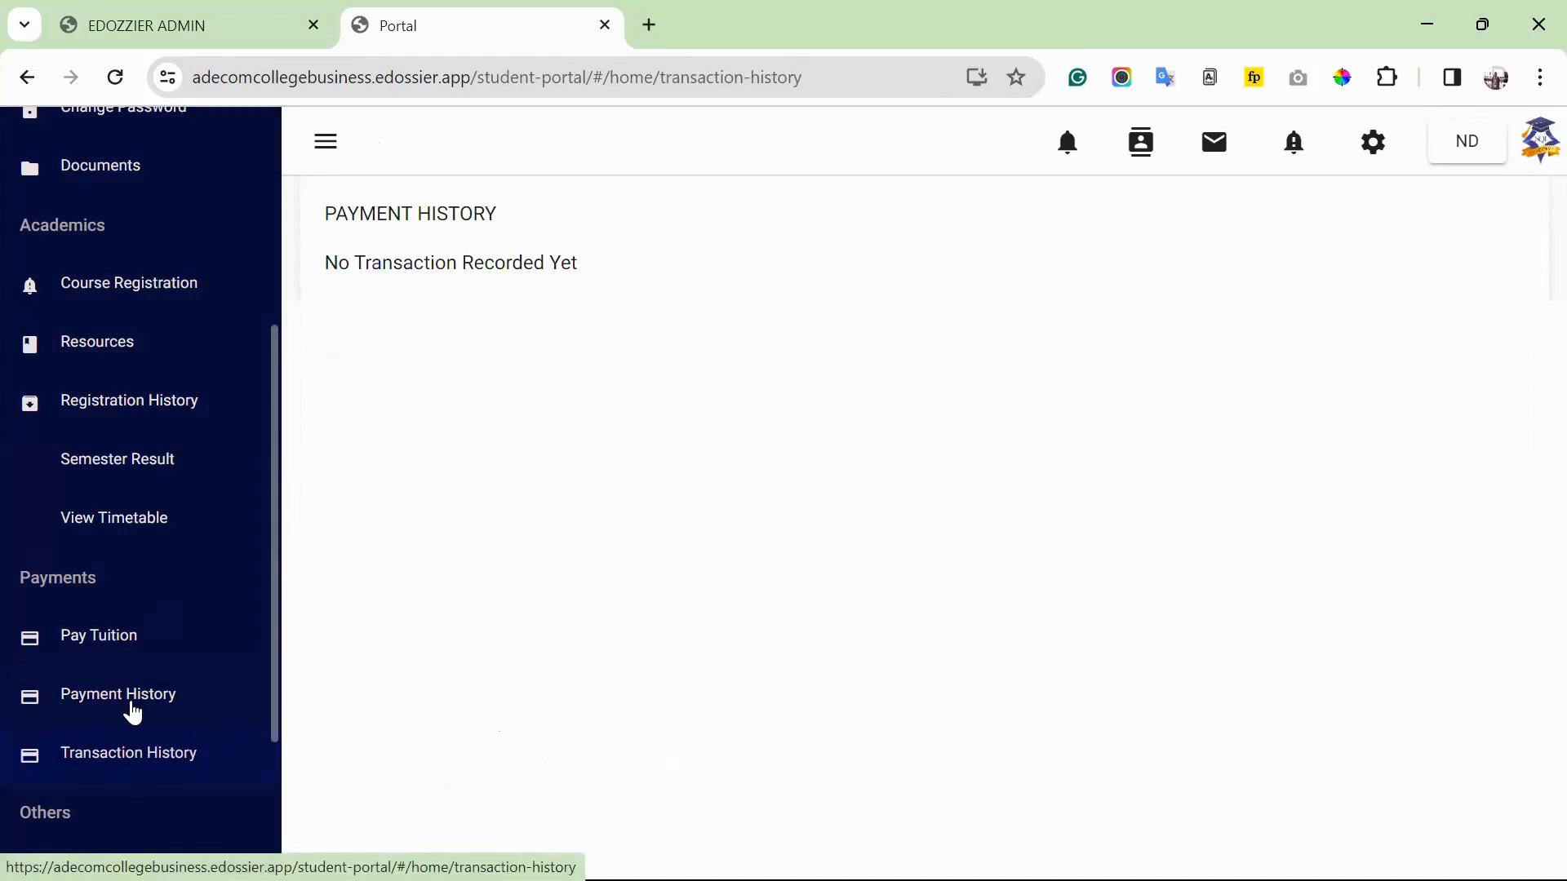
click(118, 700)
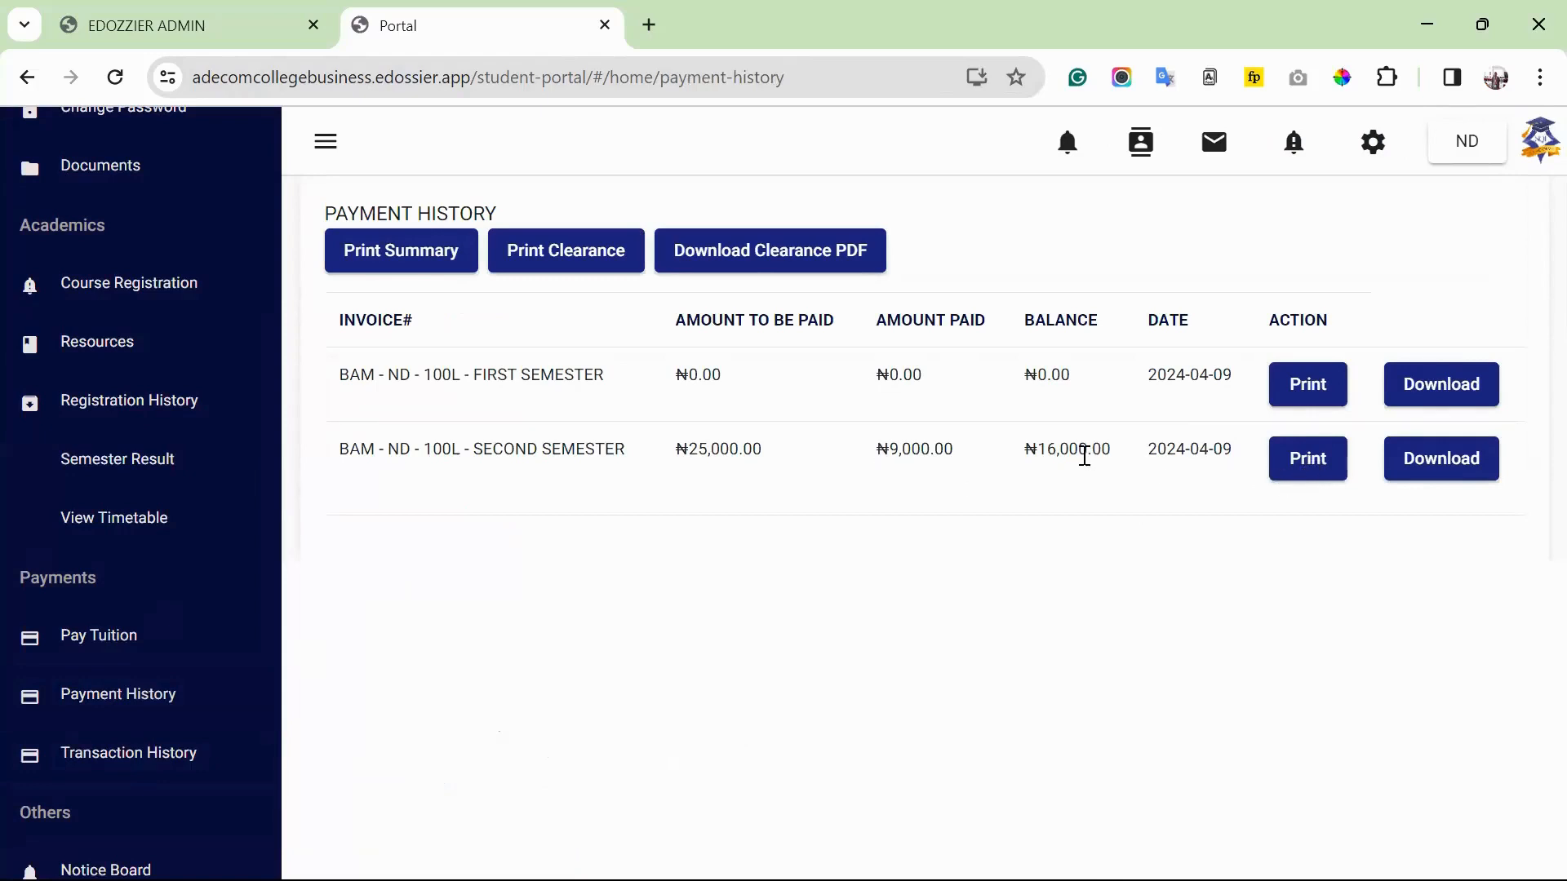
Switch to the EDOZZIER ADMIN site, open the bursary payment logs and check the amount of the pending tuition slip
click(220, 23)
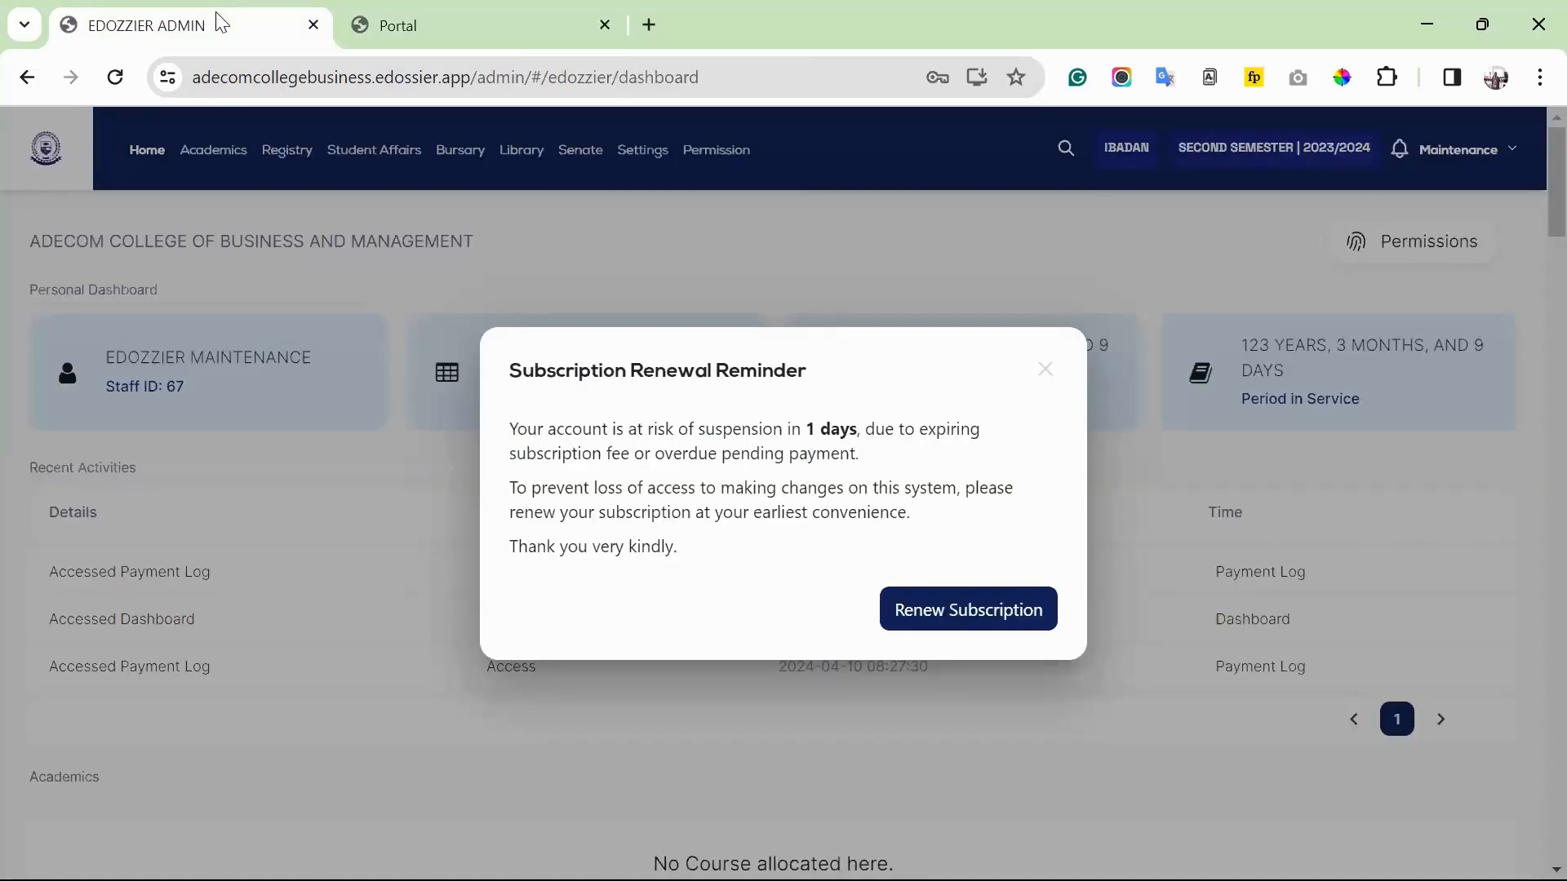
click(1049, 372)
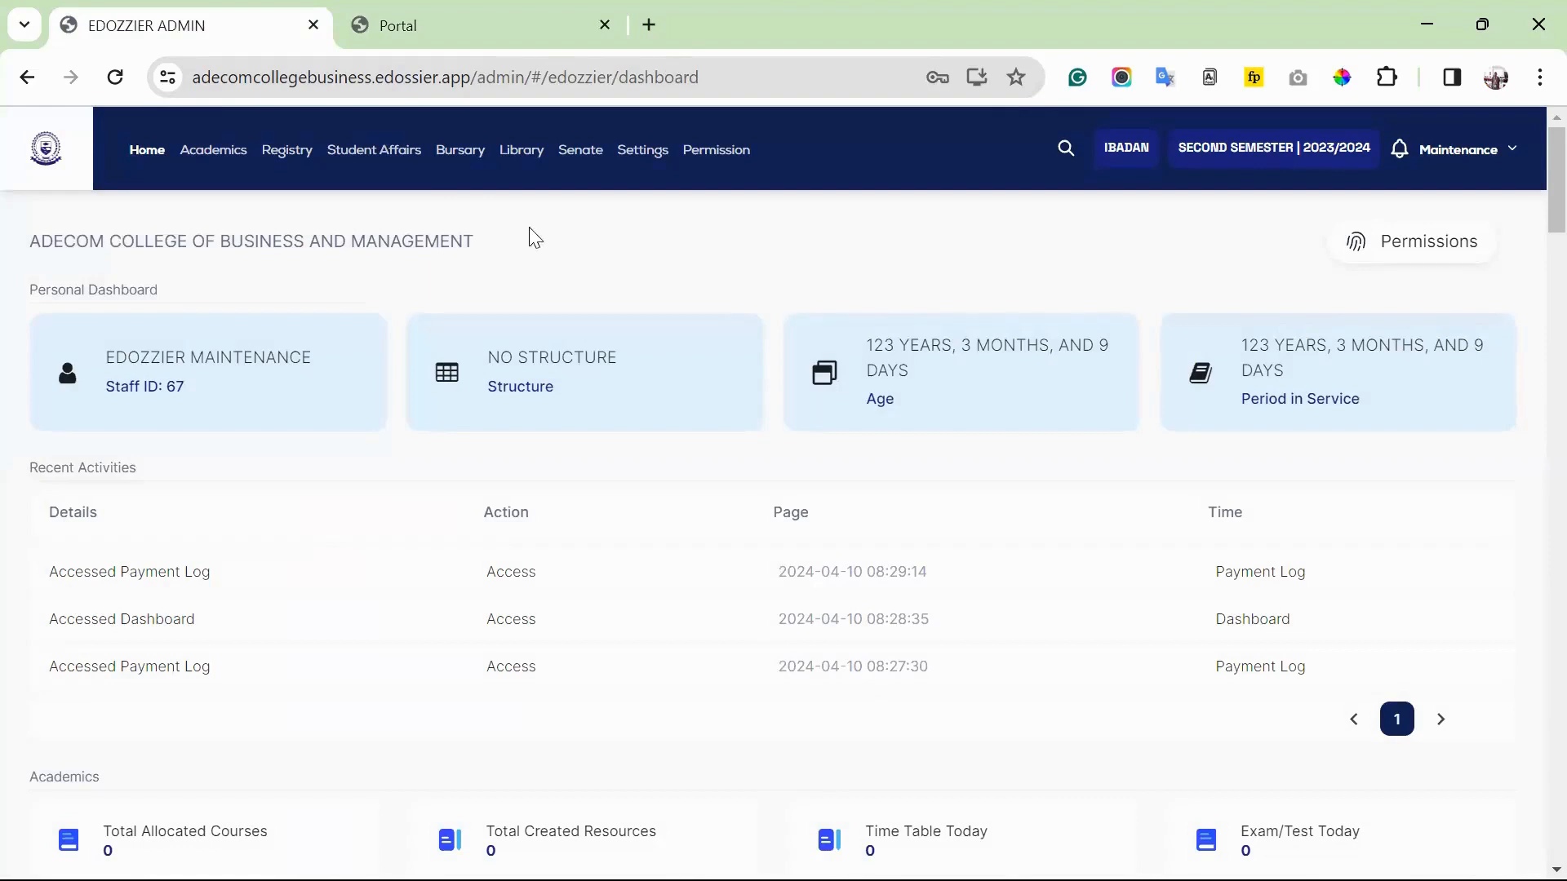
click(448, 159)
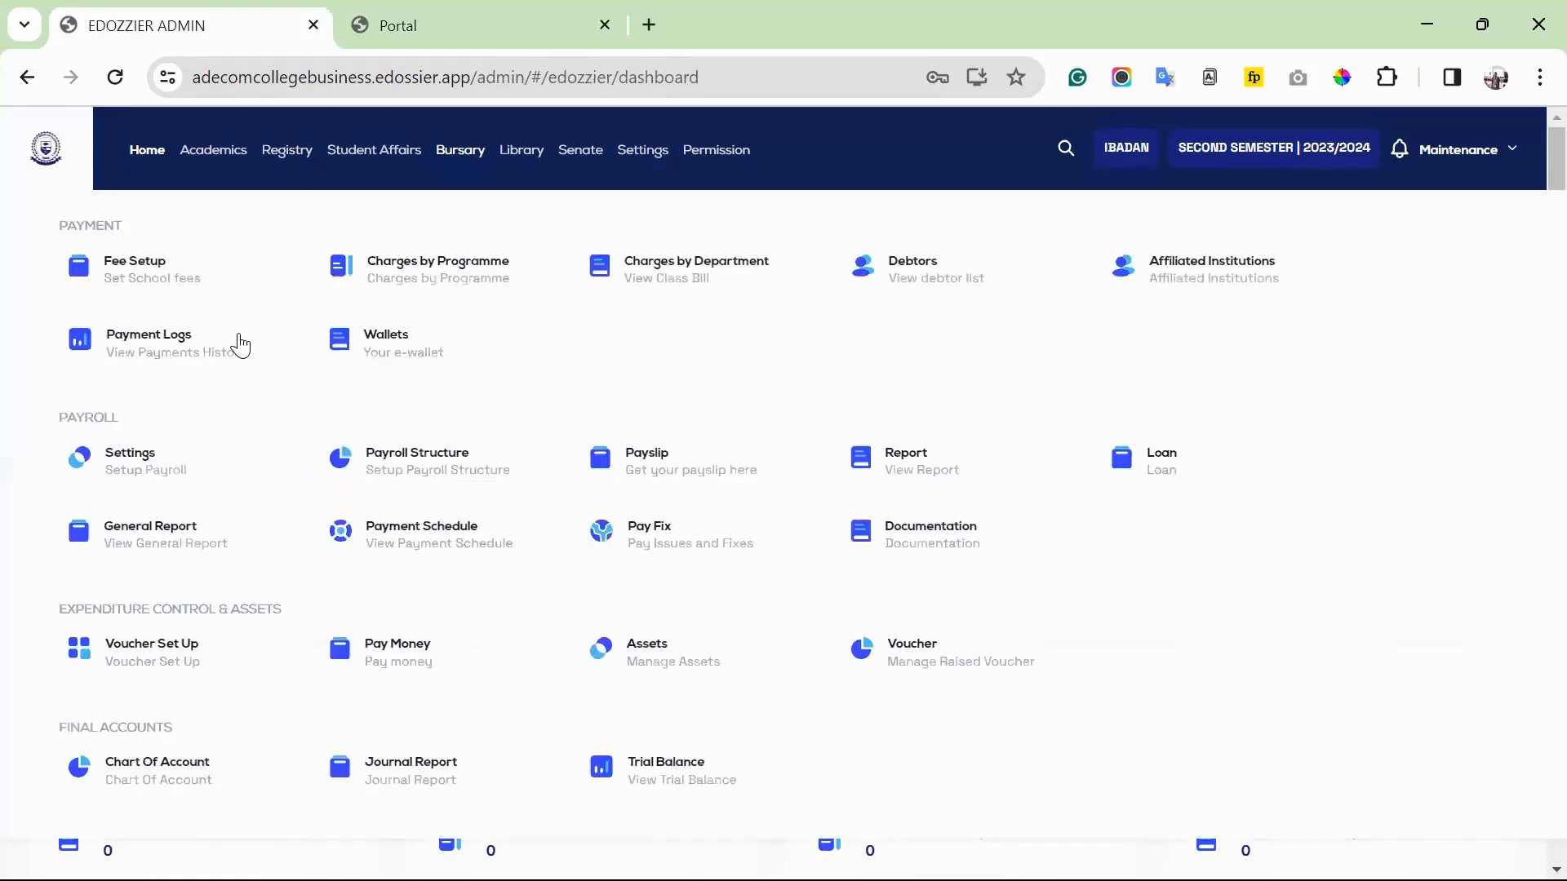
click(239, 337)
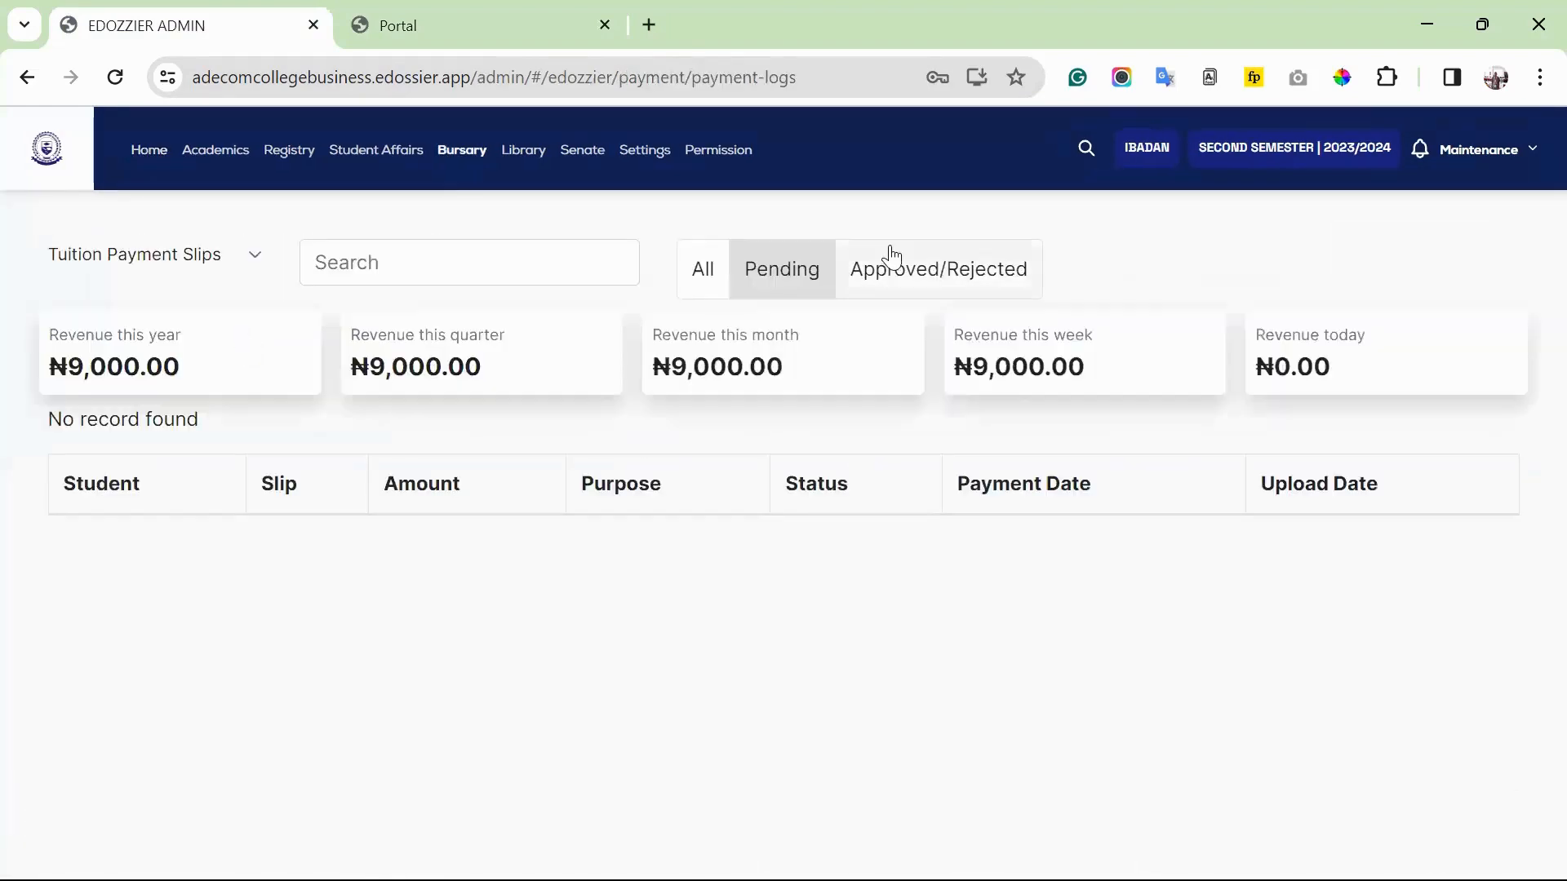
click(779, 278)
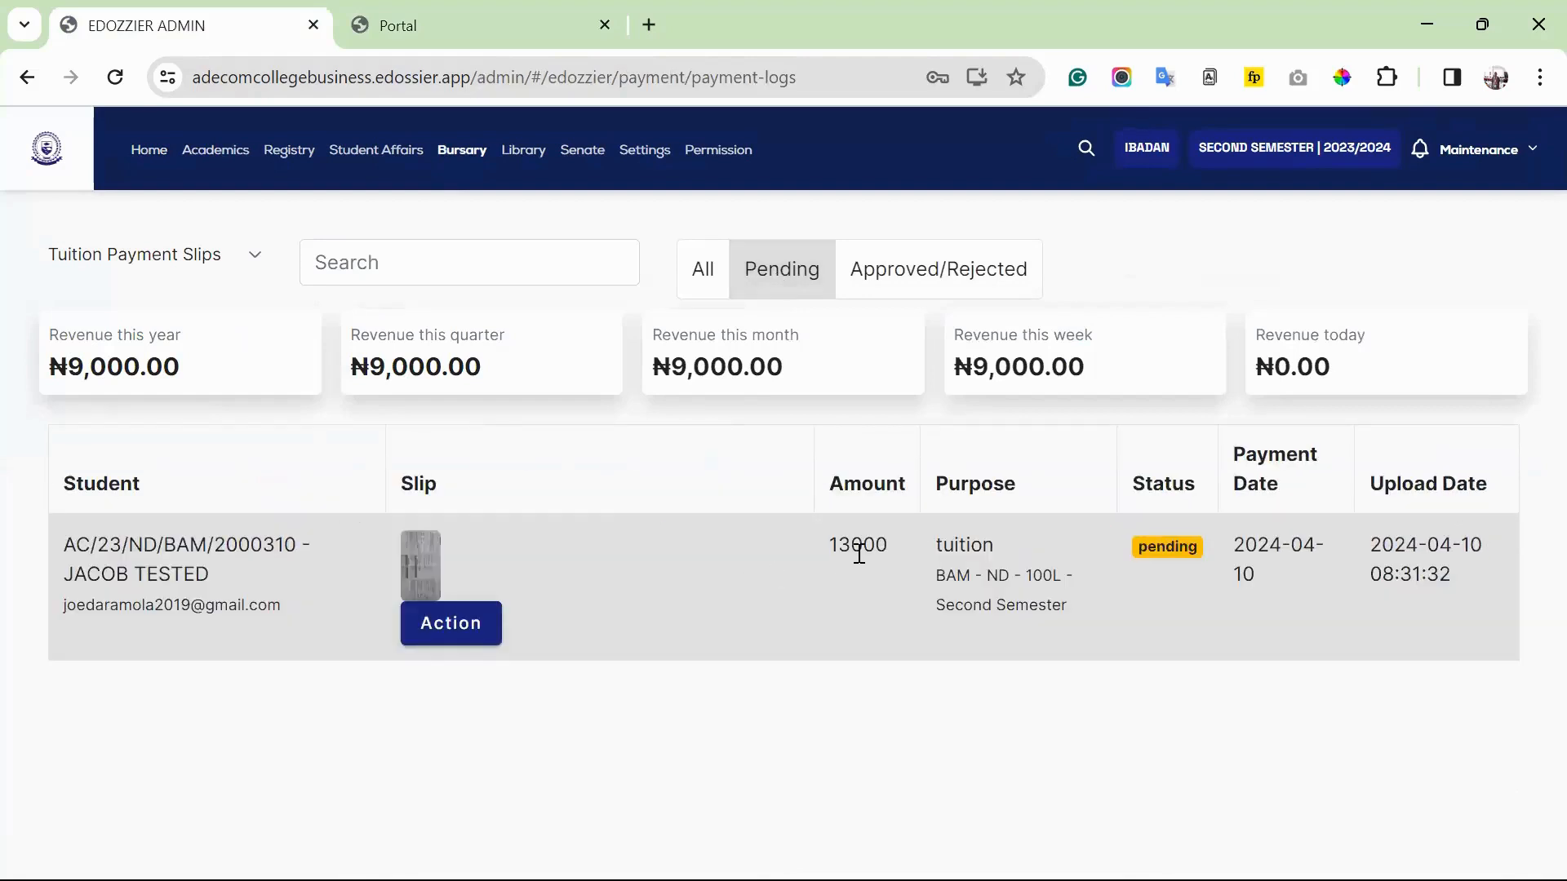
drag(838, 545, 862, 546)
click(893, 546)
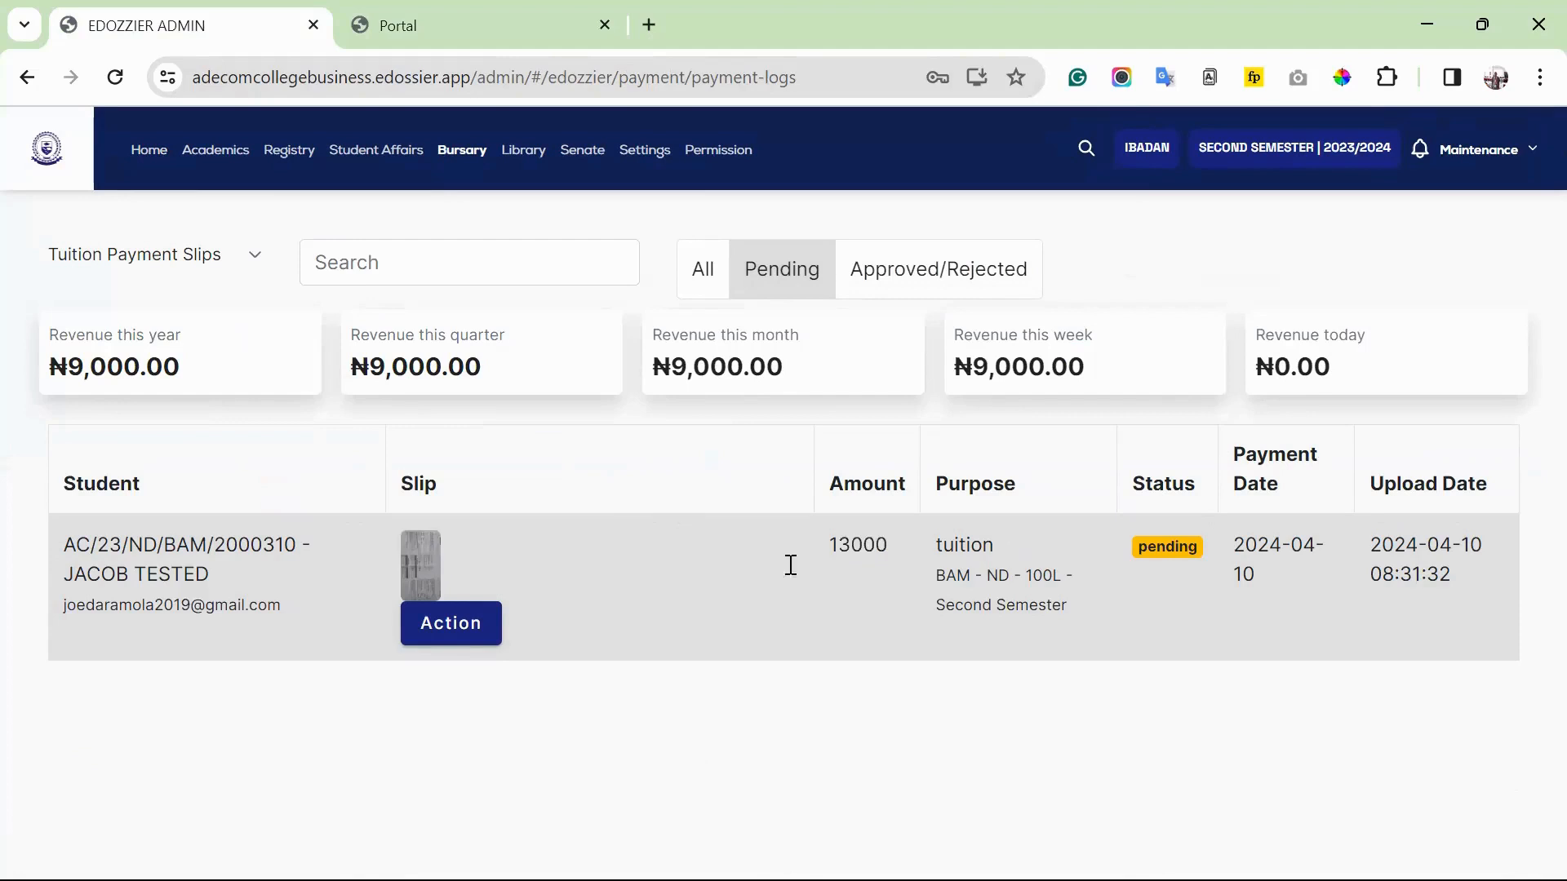
Start approving the pending slip with CASH CHECKING ACCOUNT as the account and the SECOND SEMESTER invoice
click(460, 639)
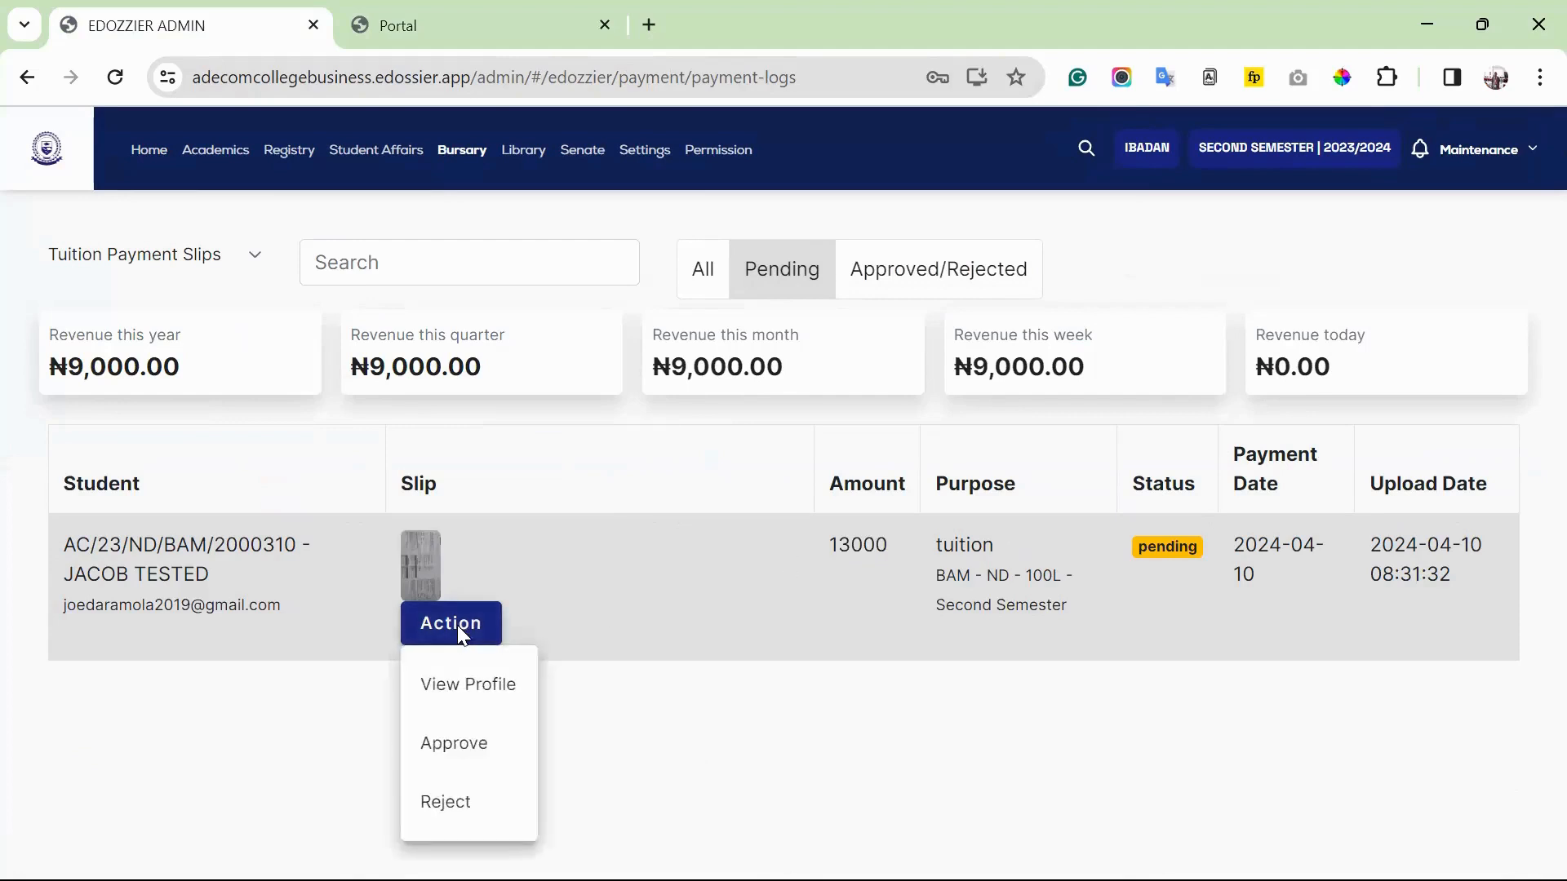
click(478, 749)
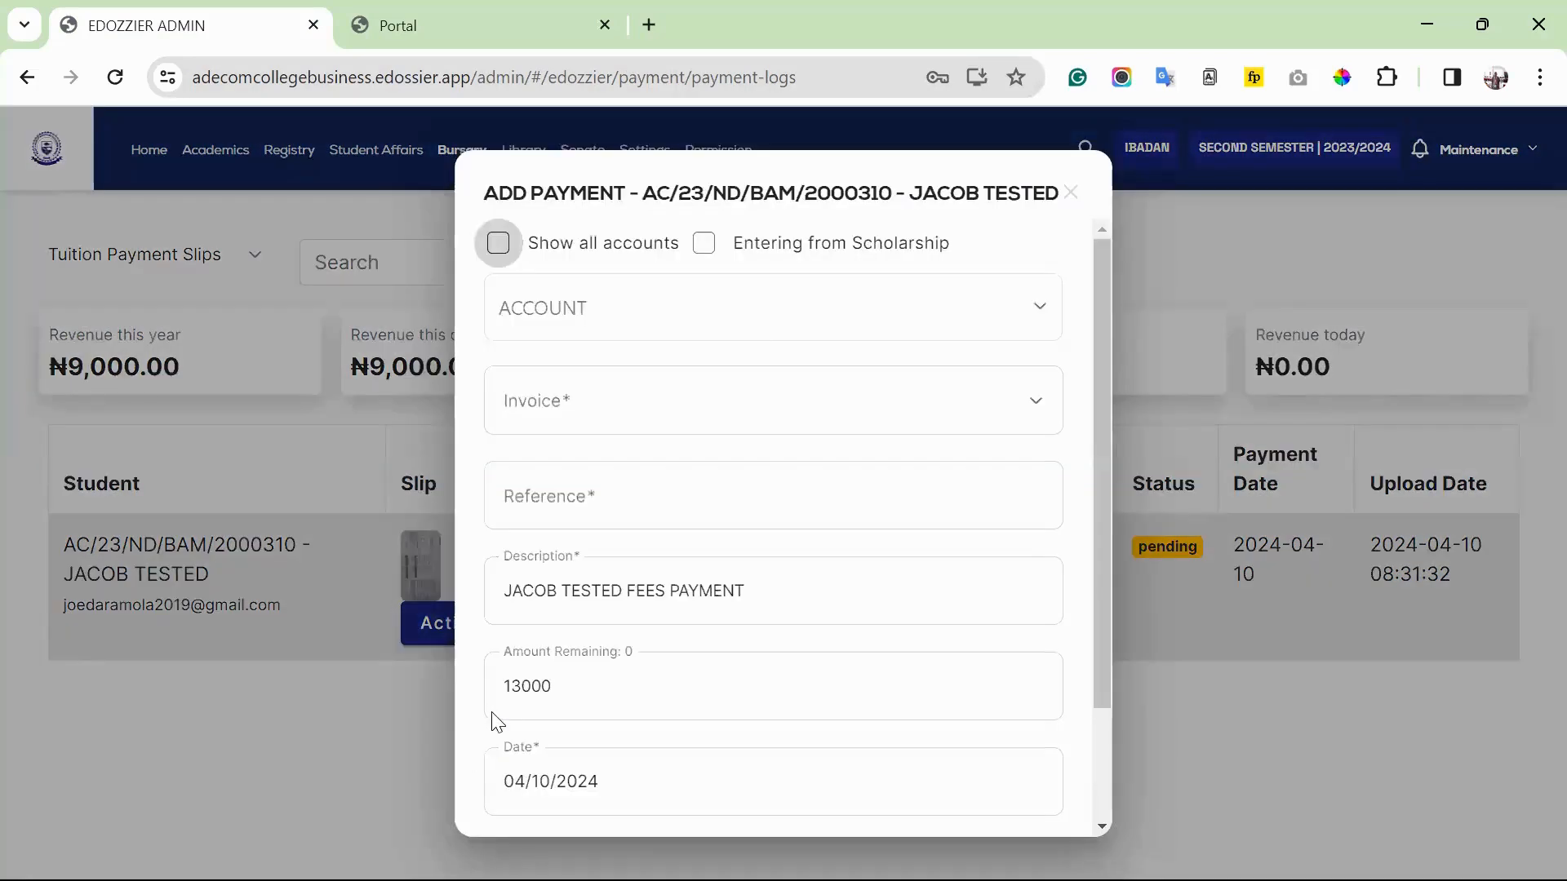
click(750, 328)
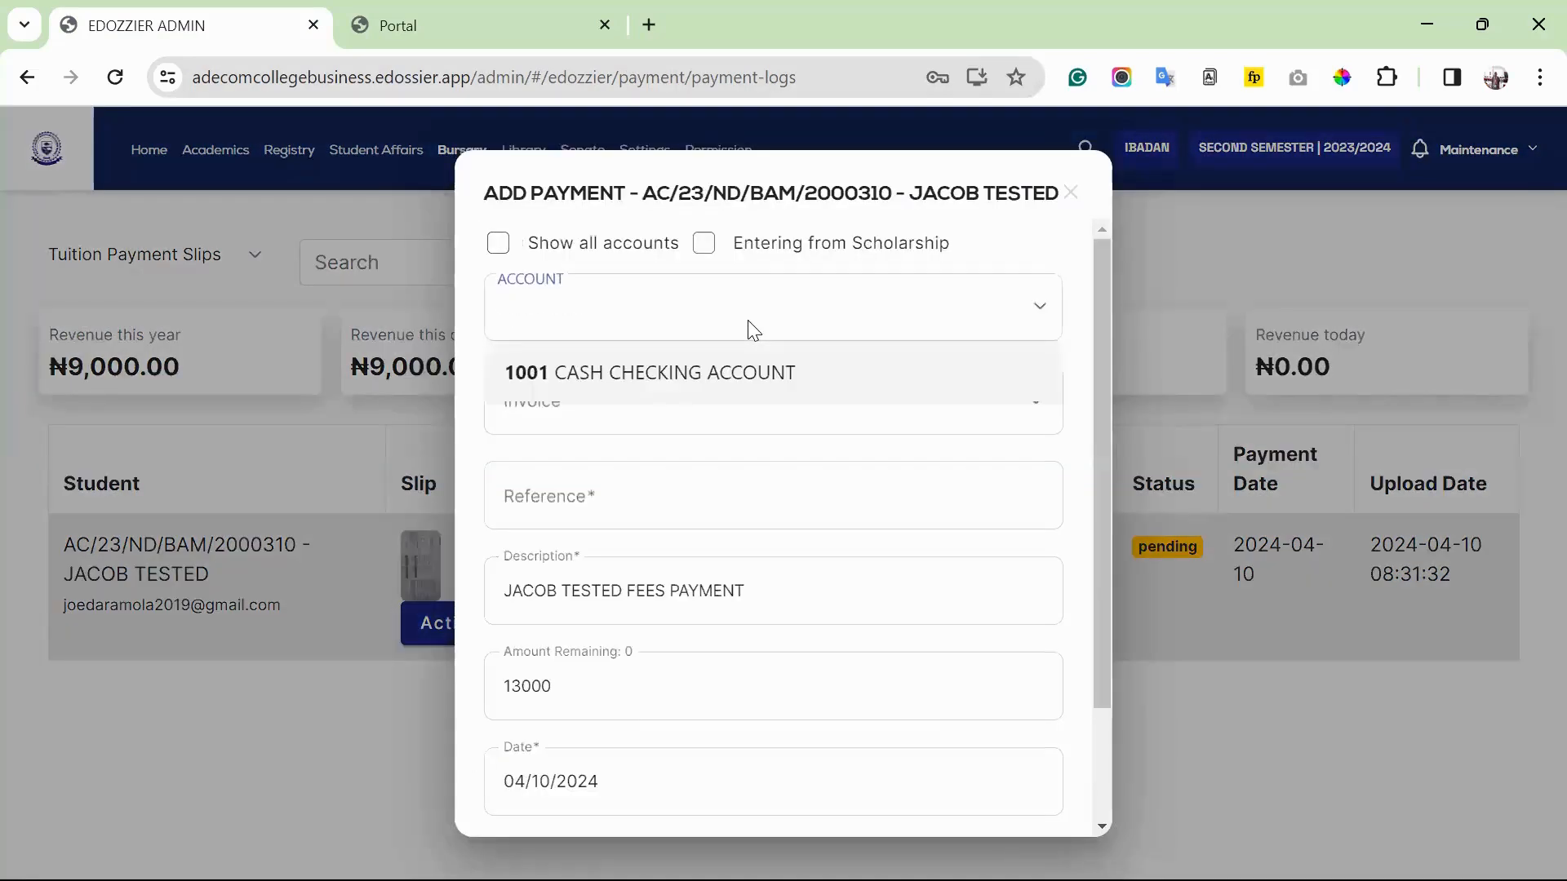
click(696, 374)
click(686, 406)
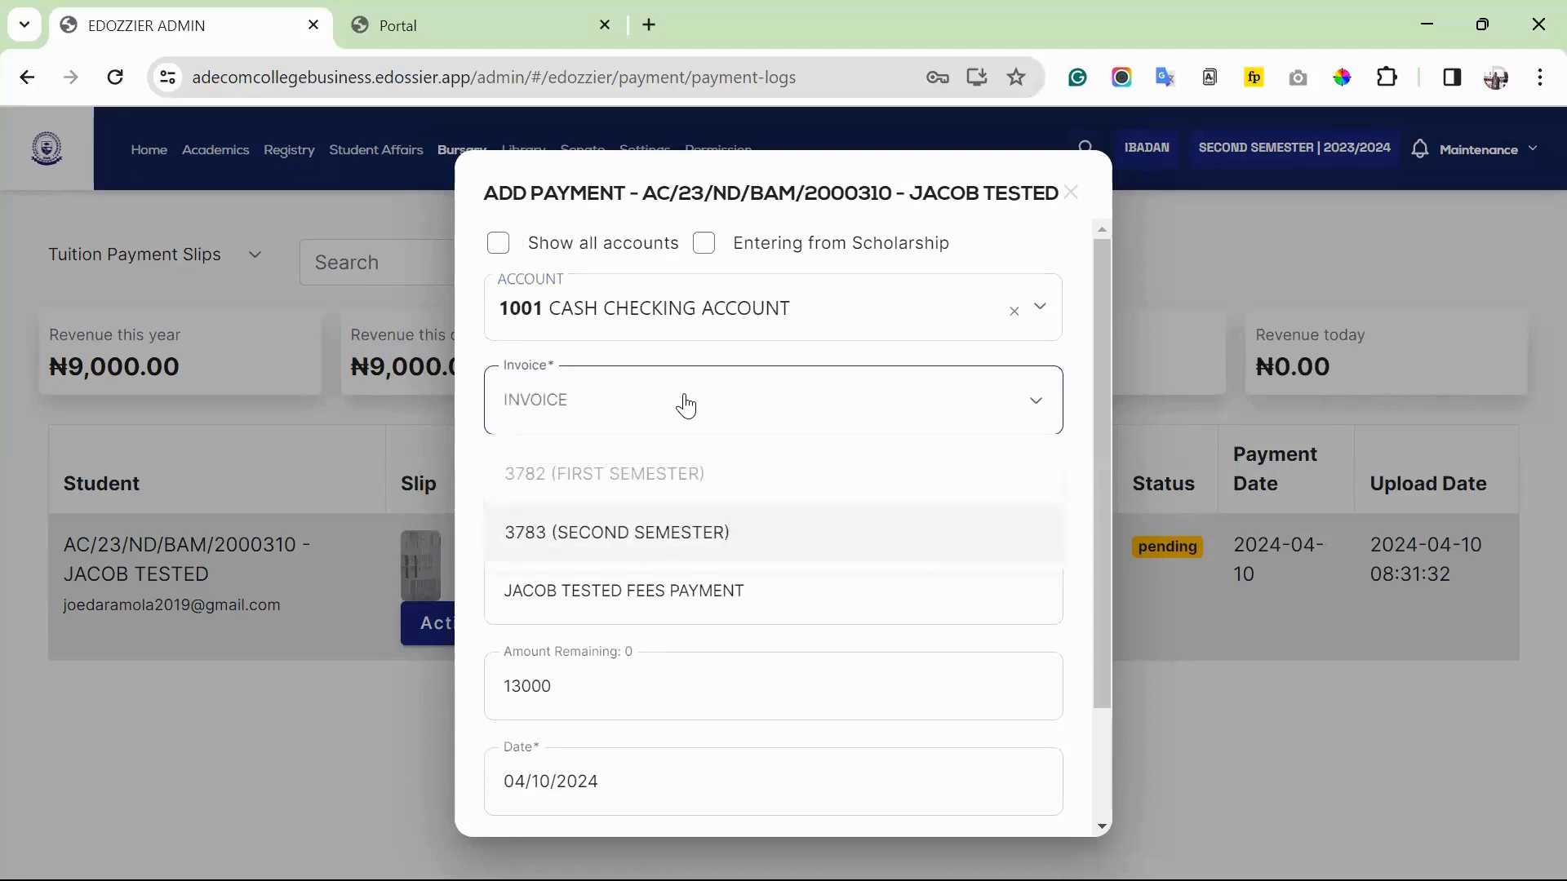
click(653, 534)
Try to save the payment with the student's registration number followed by "- 1" as the reference
click(618, 503)
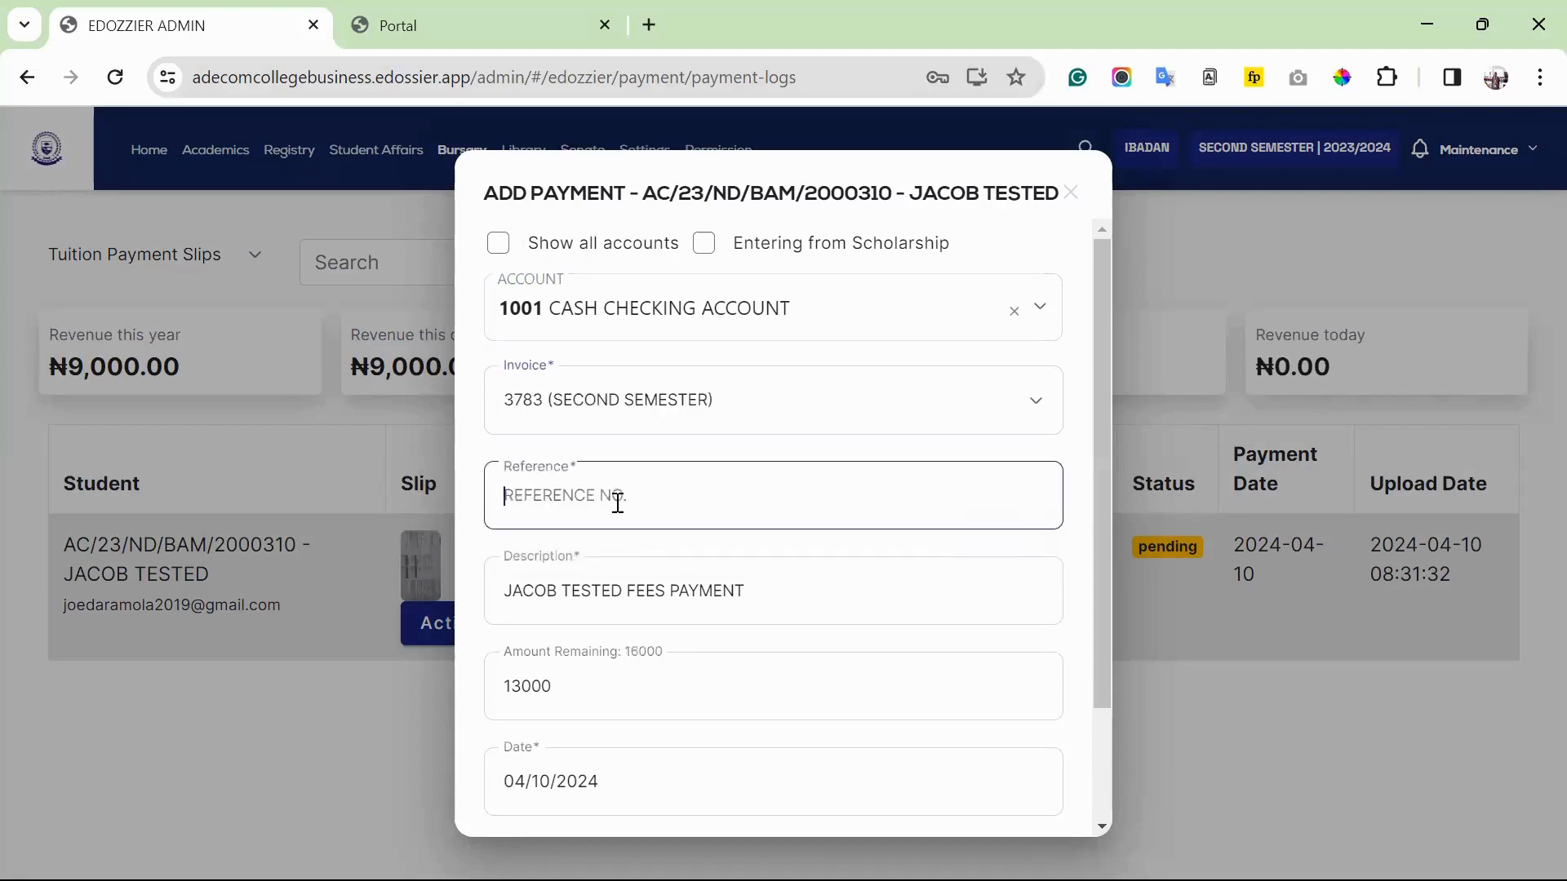
drag(644, 194, 889, 194)
key(ctrl+c)
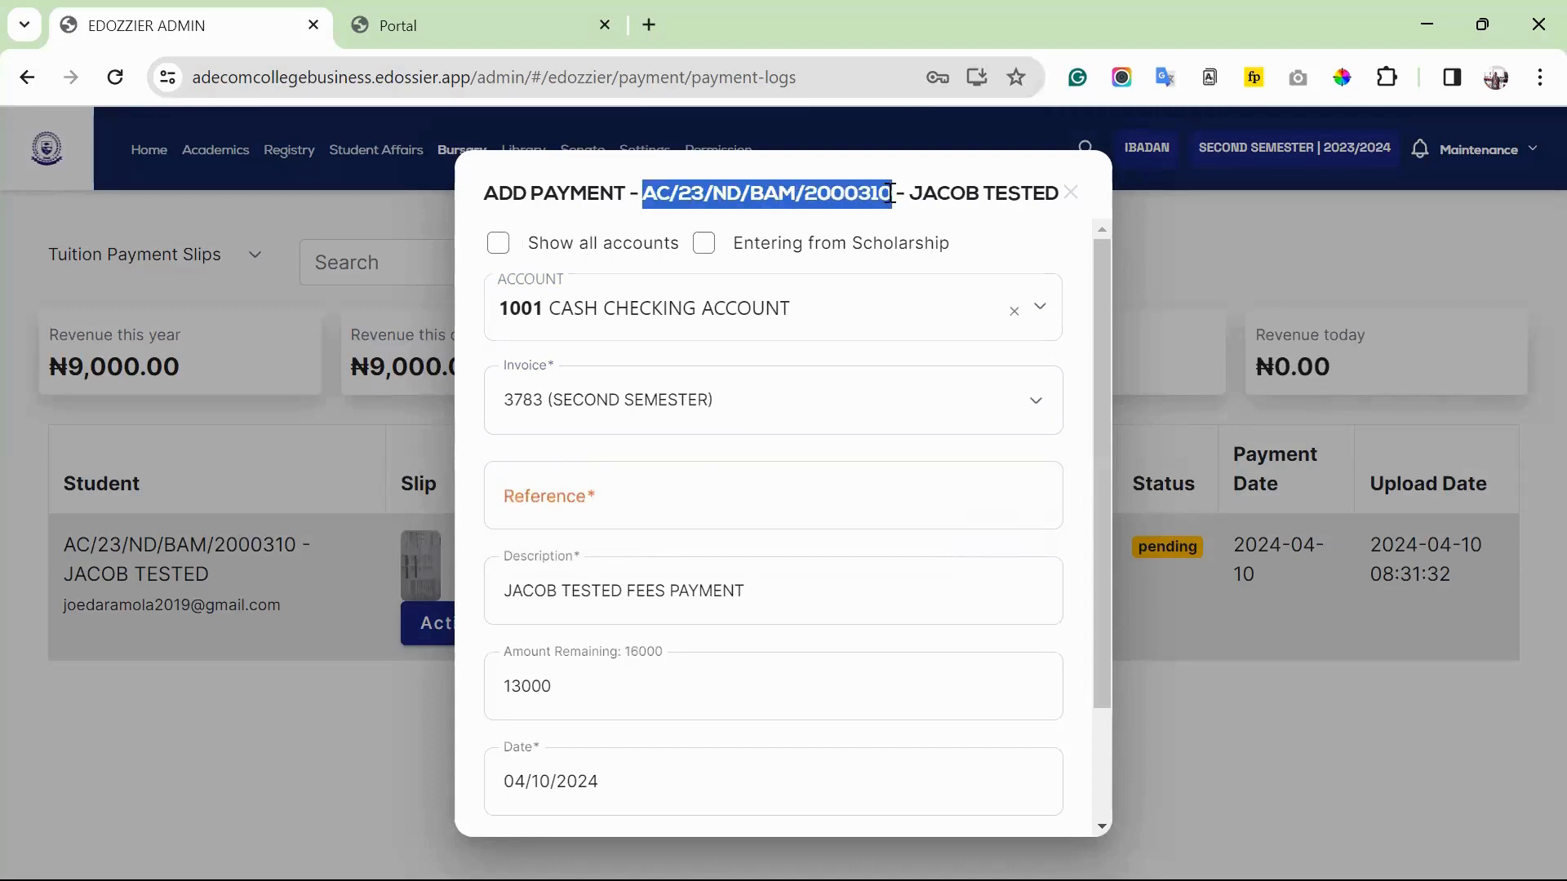
click(650, 491)
key(ctrl+v)
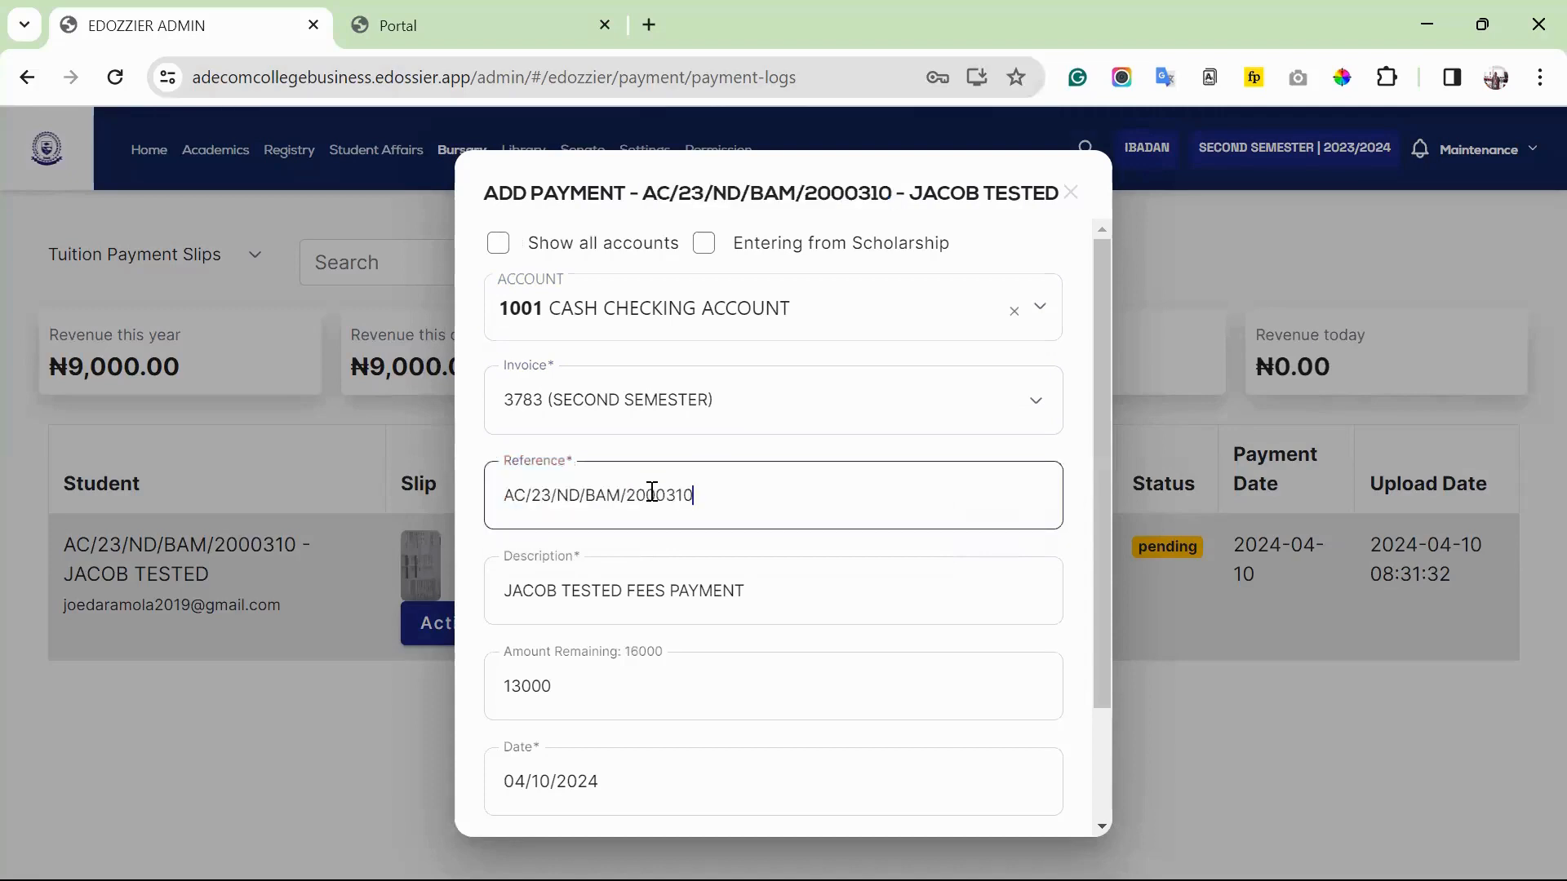
text(- 1)
scroll(608, 680, down, 2)
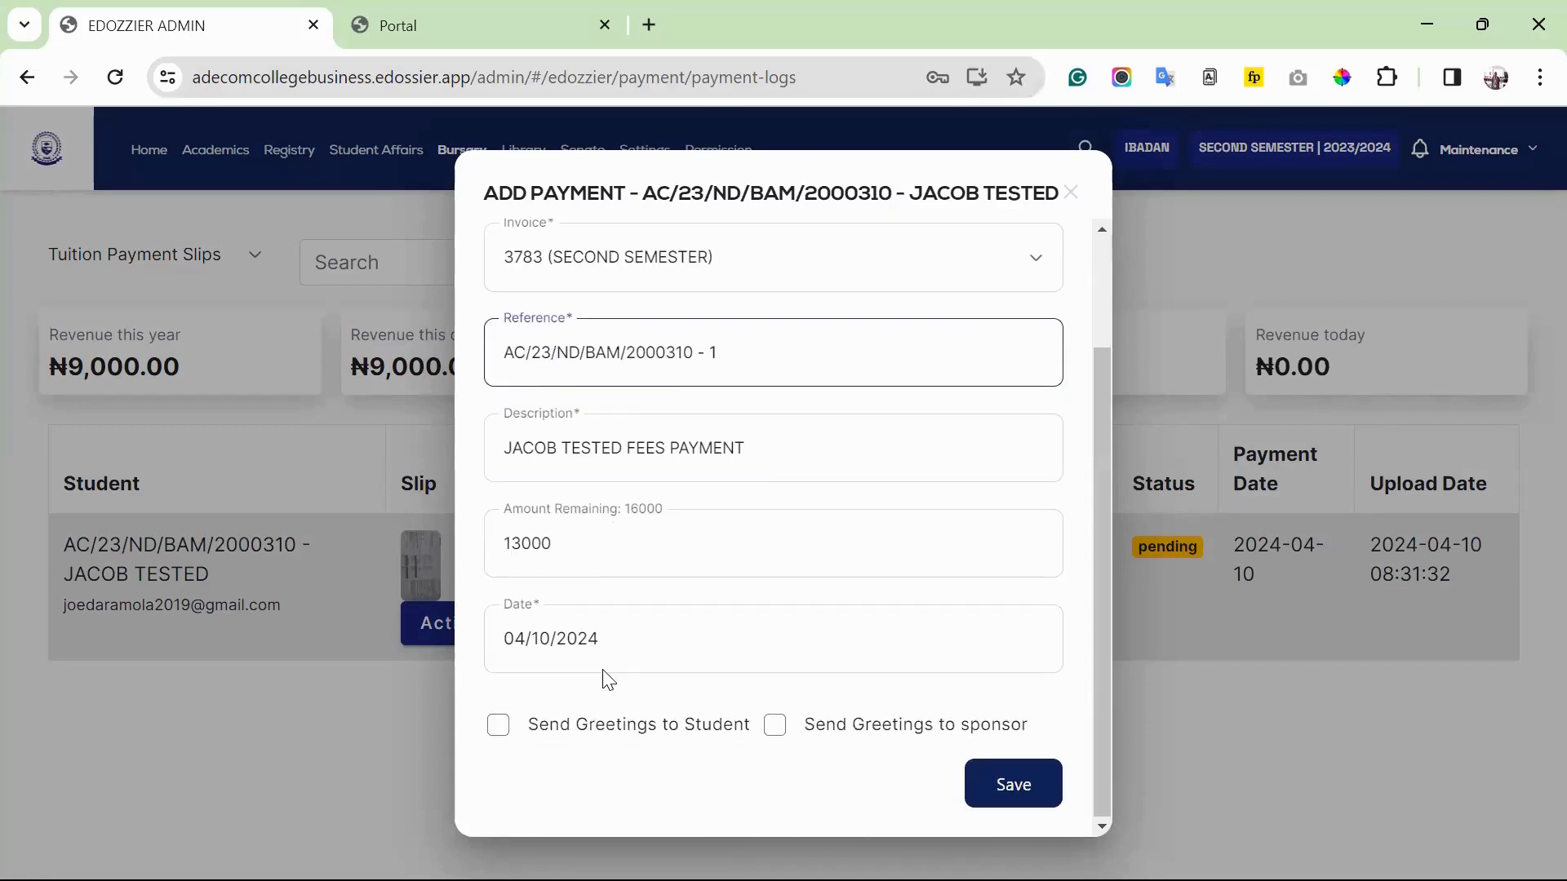
click(1012, 787)
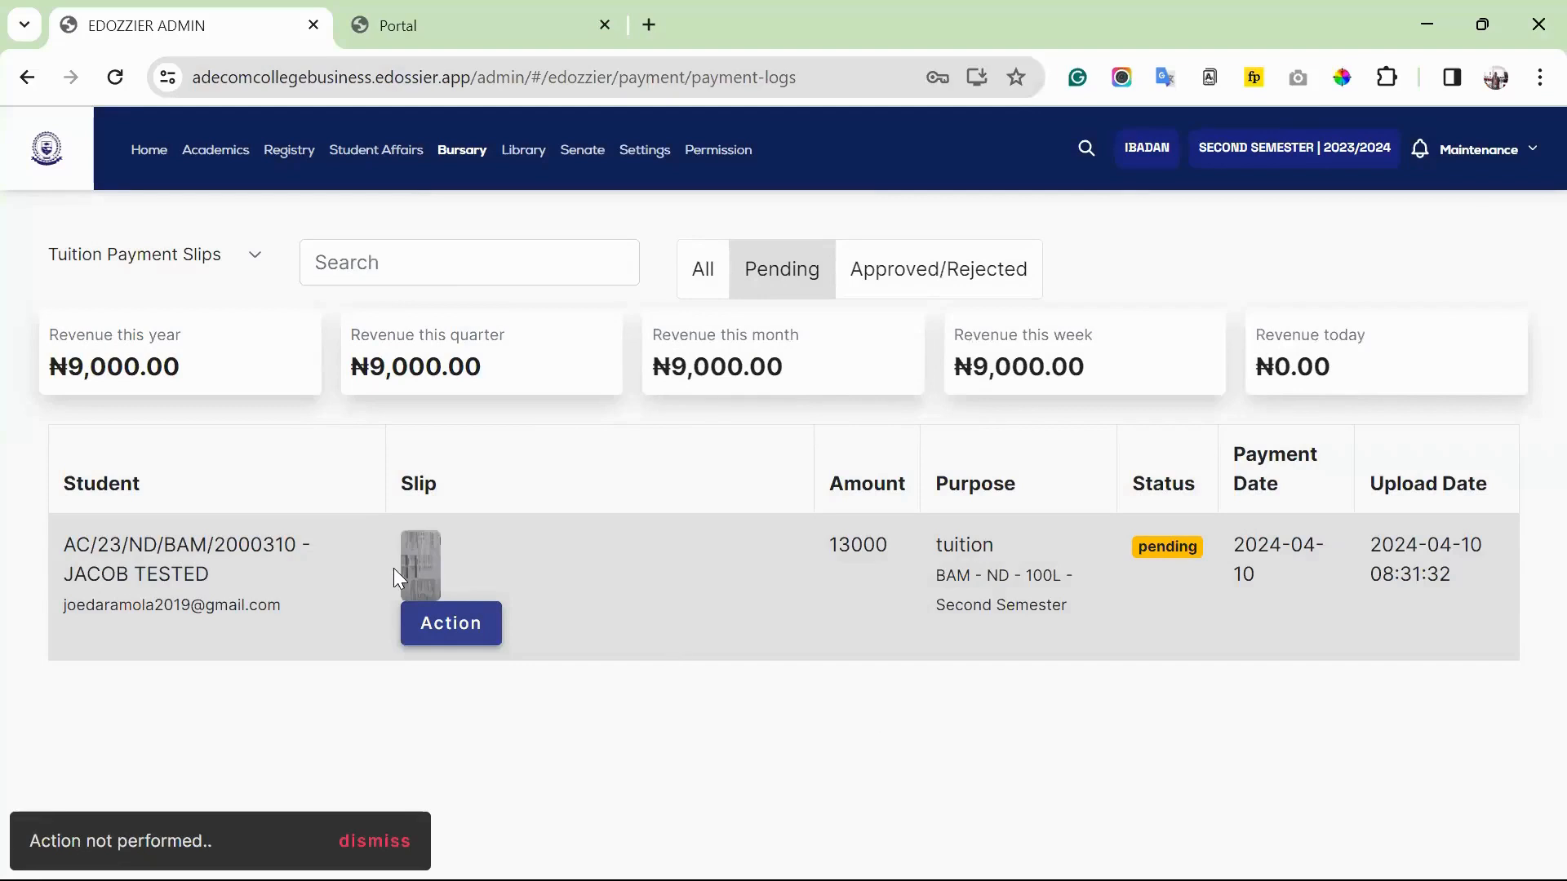
Begin another approval of the pending tuition slip, choosing 1001 CASH CHECKING ACCOUNT and the SECOND SEMESTER invoice
click(443, 636)
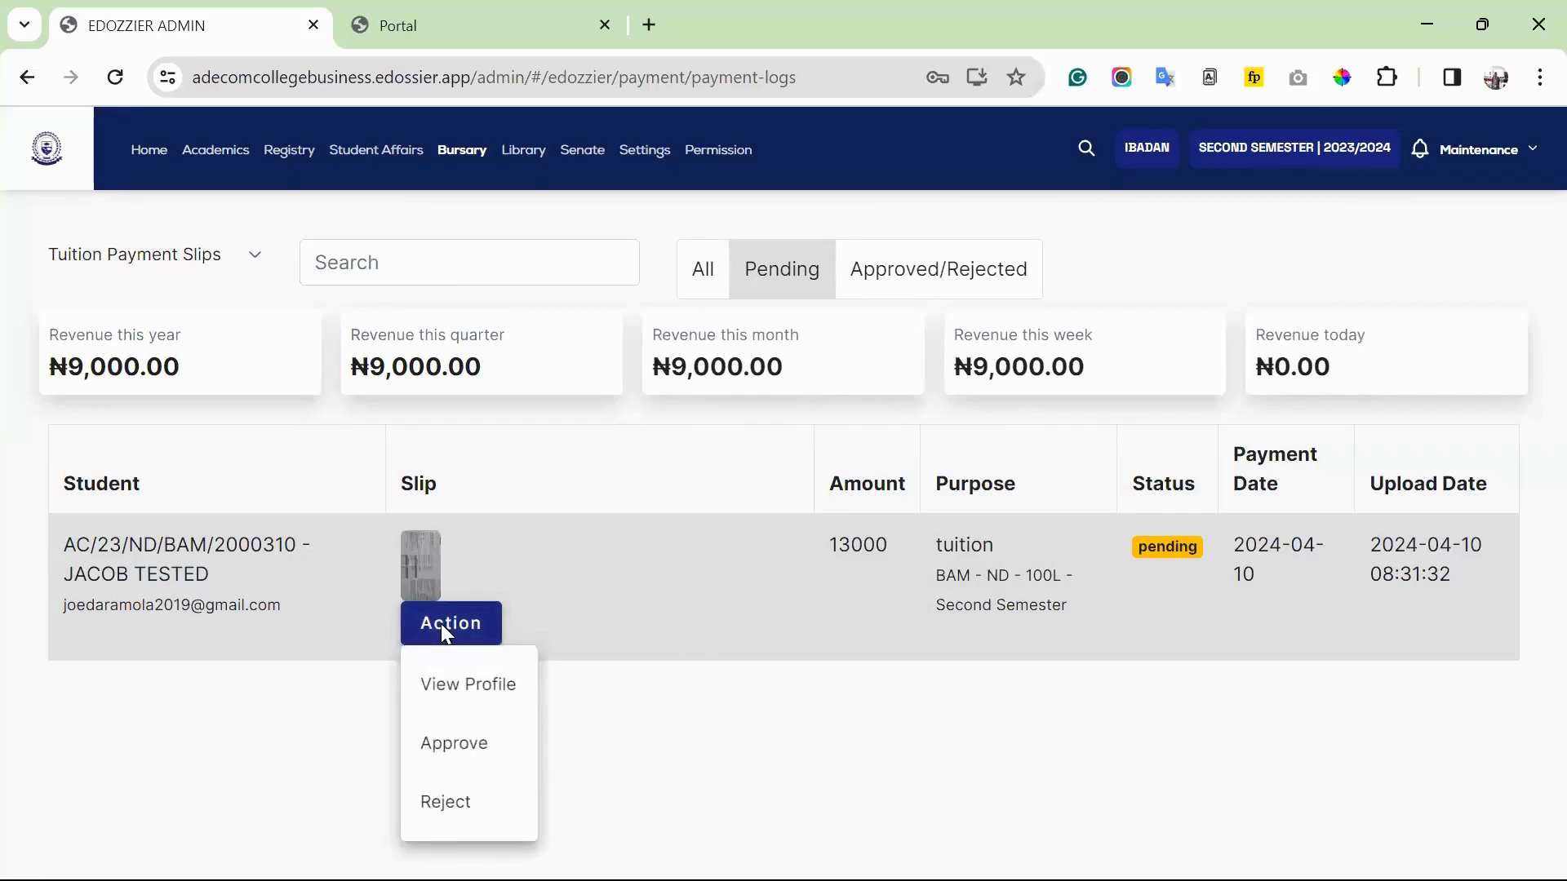
click(456, 744)
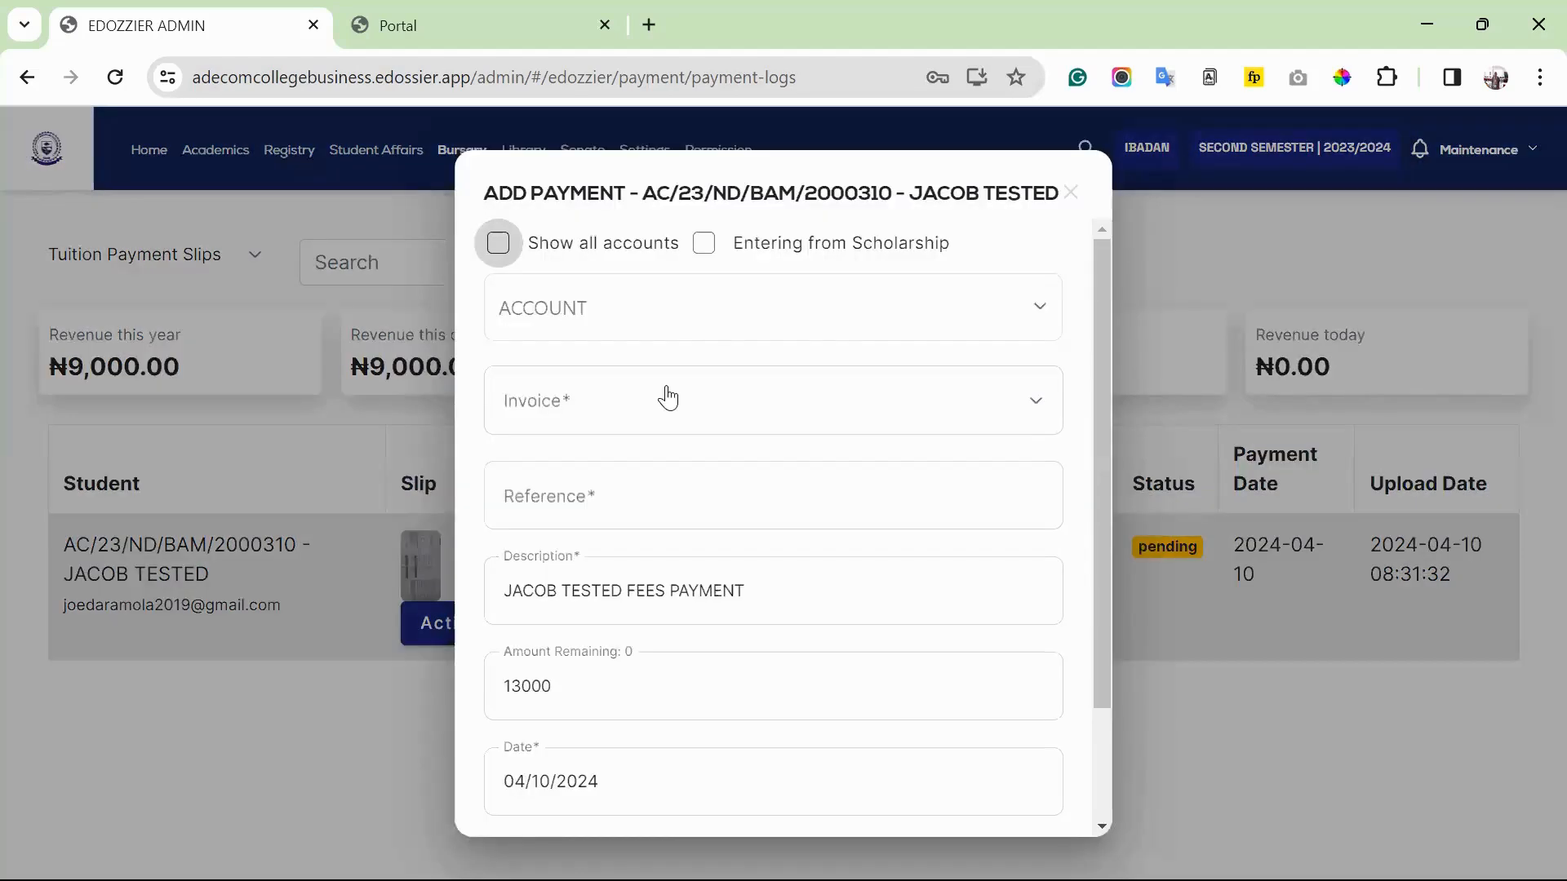
click(686, 331)
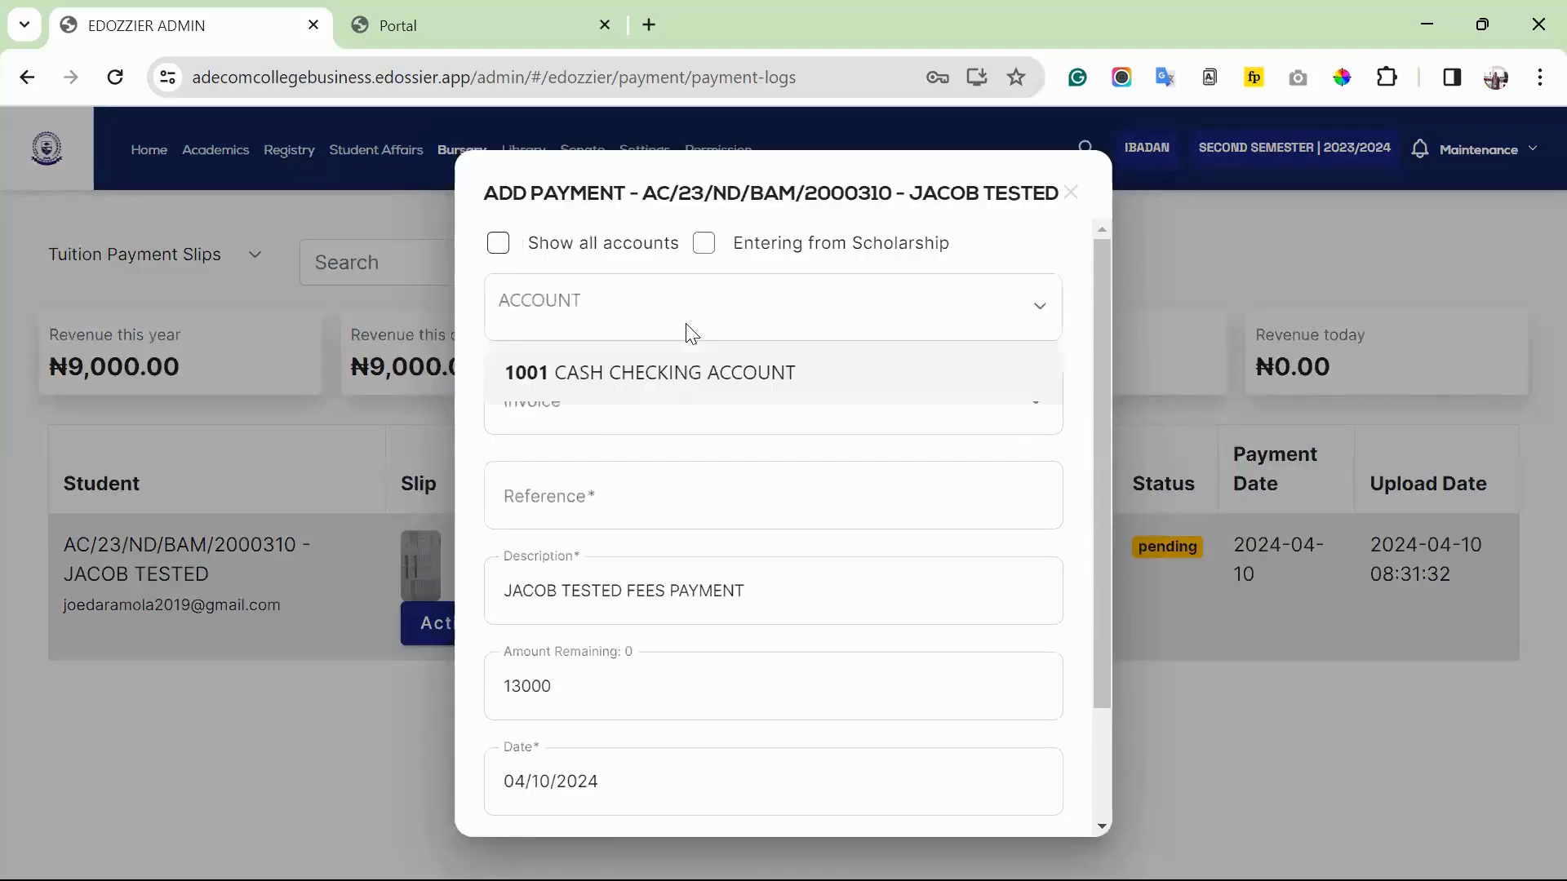
click(675, 369)
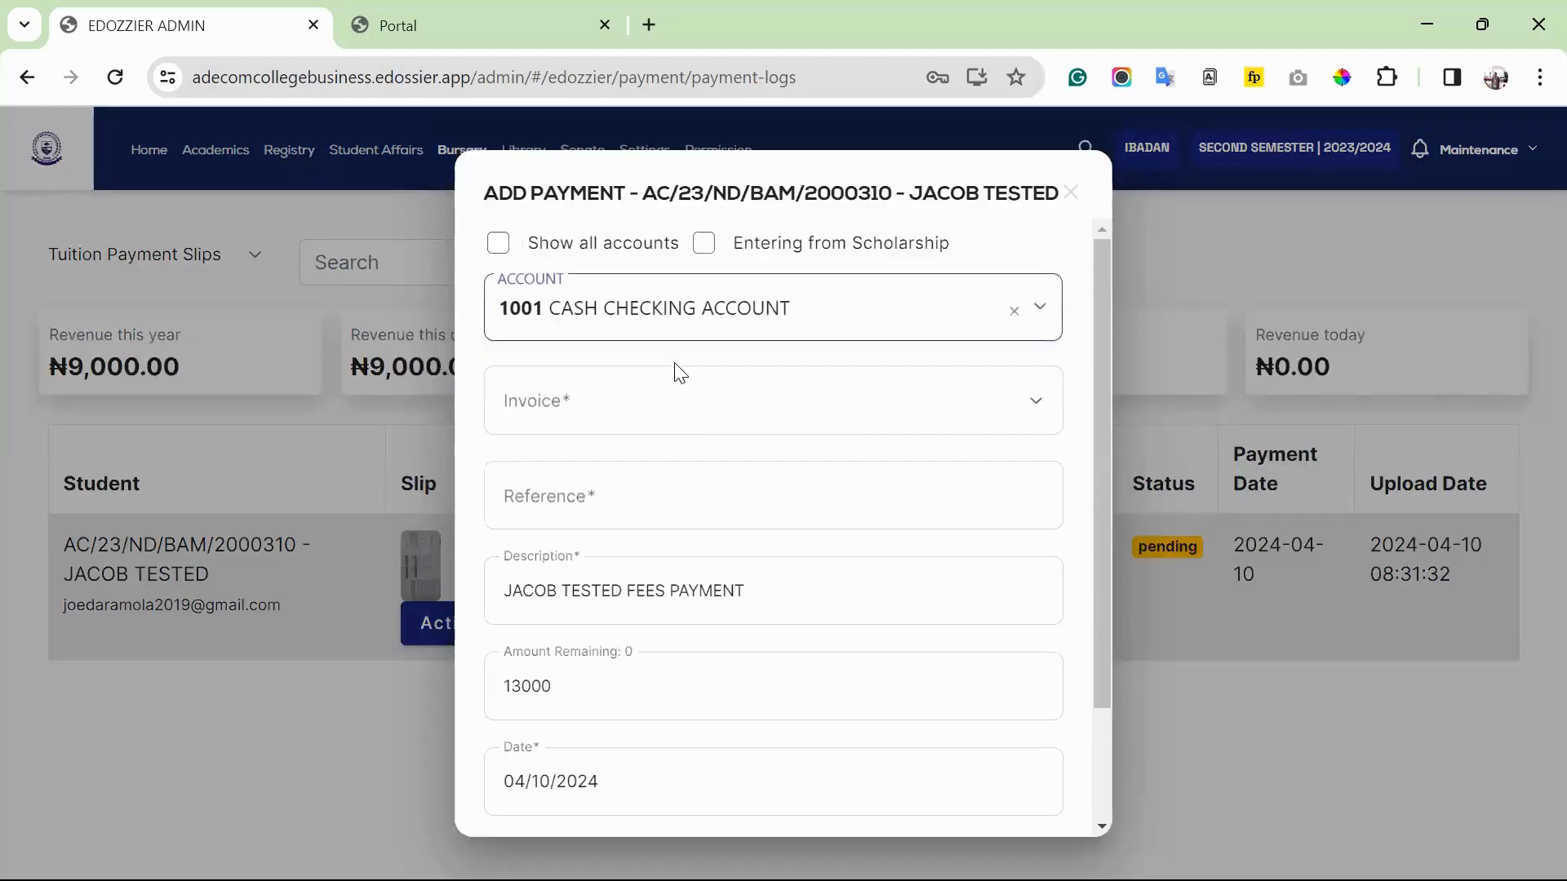
click(699, 406)
click(662, 535)
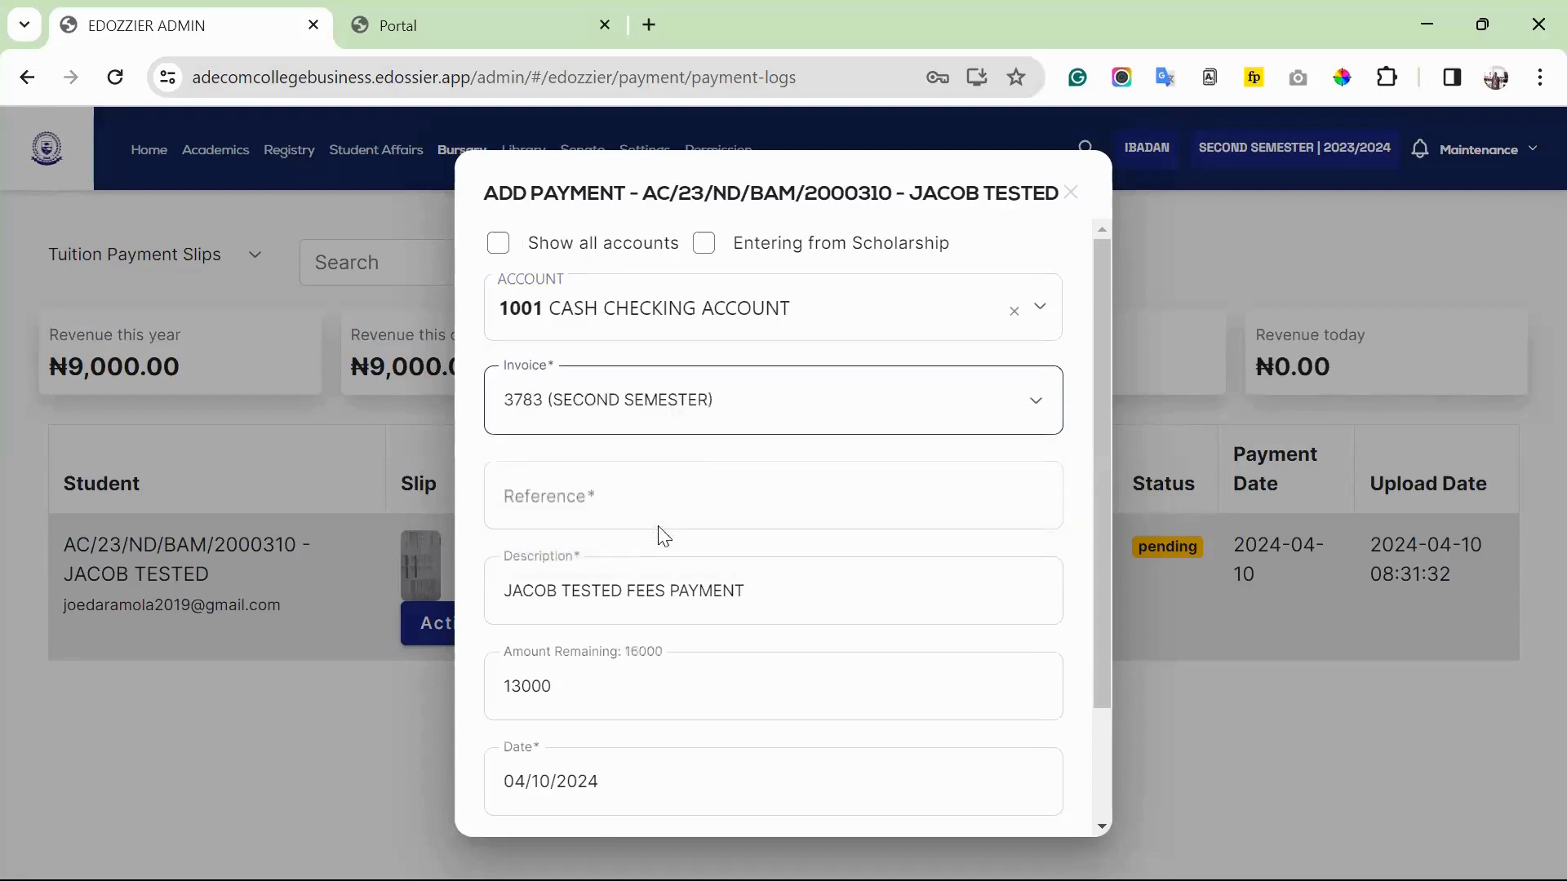
Save the payment with FFFF as the reference and list all tuition payment slips to check the approval status
click(669, 497)
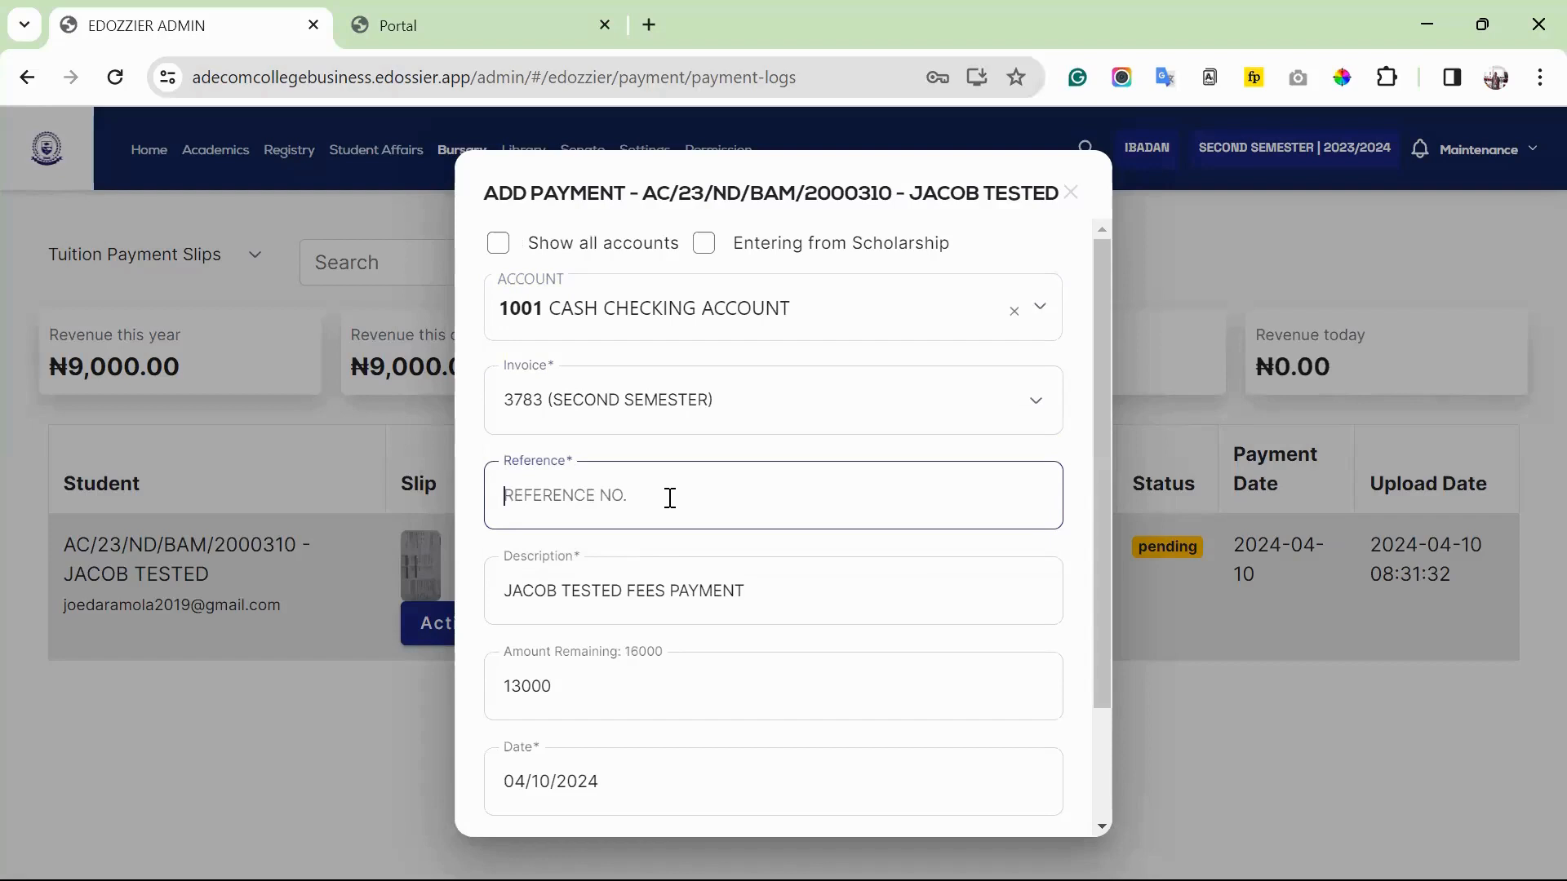
text(FFFF)
scroll(995, 816, down, 3)
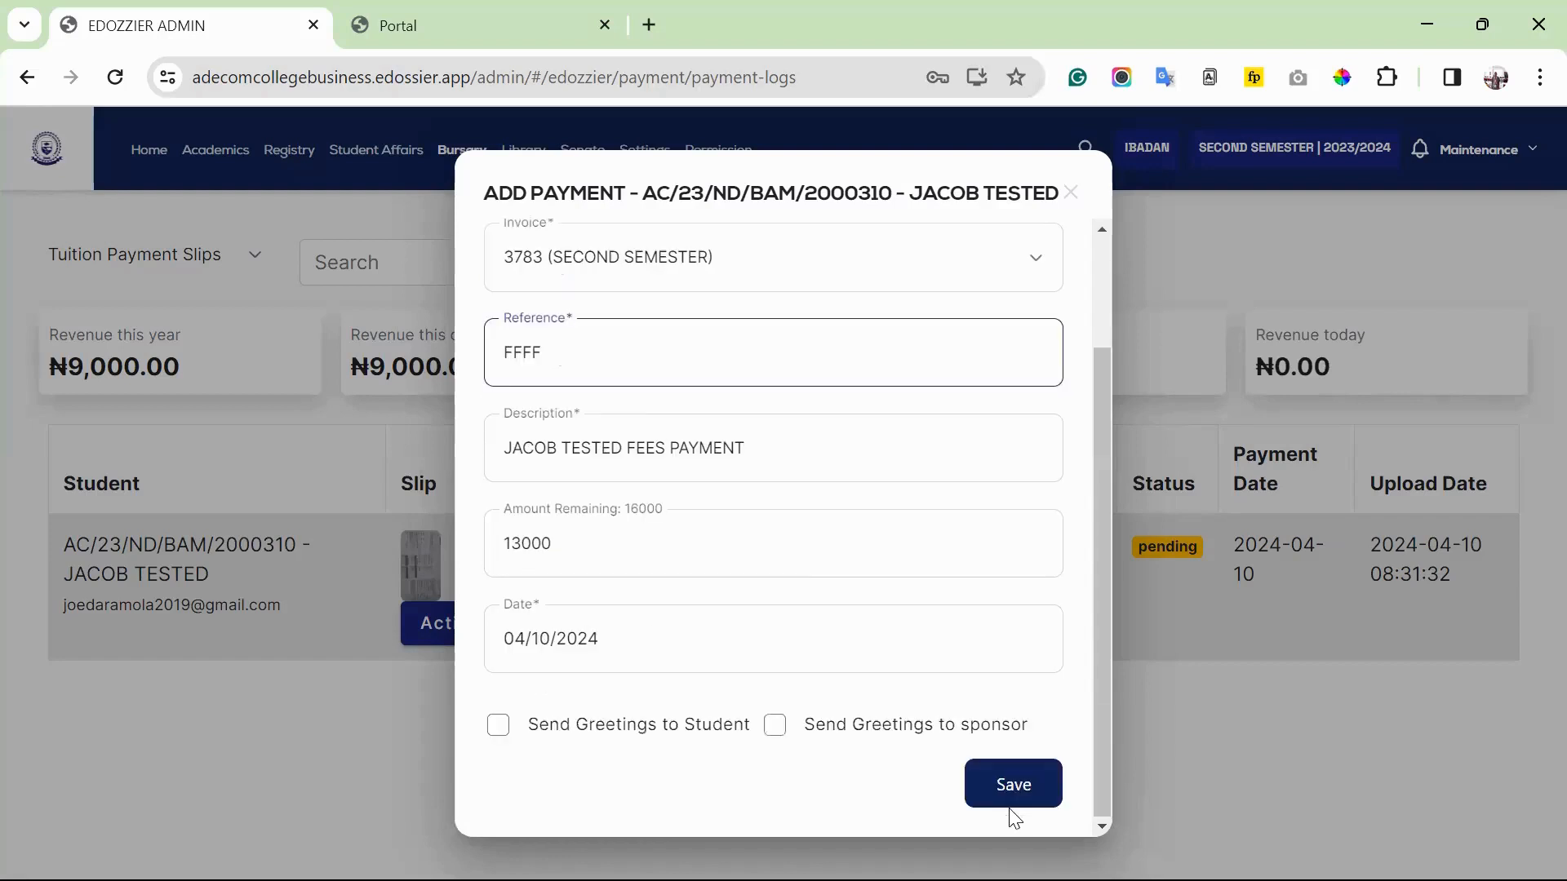
click(1009, 795)
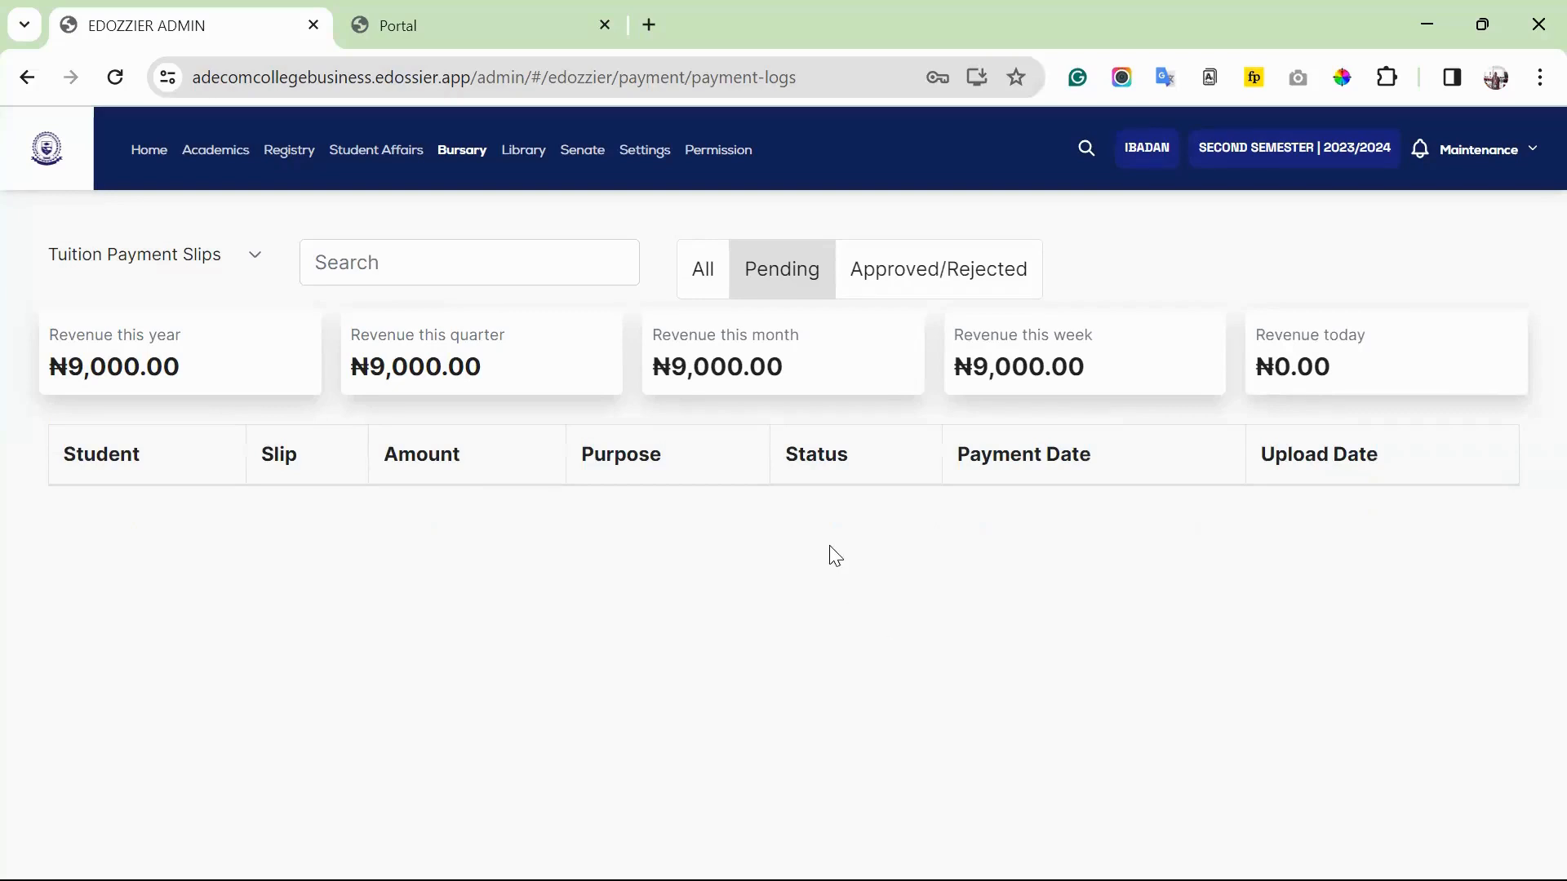
click(704, 273)
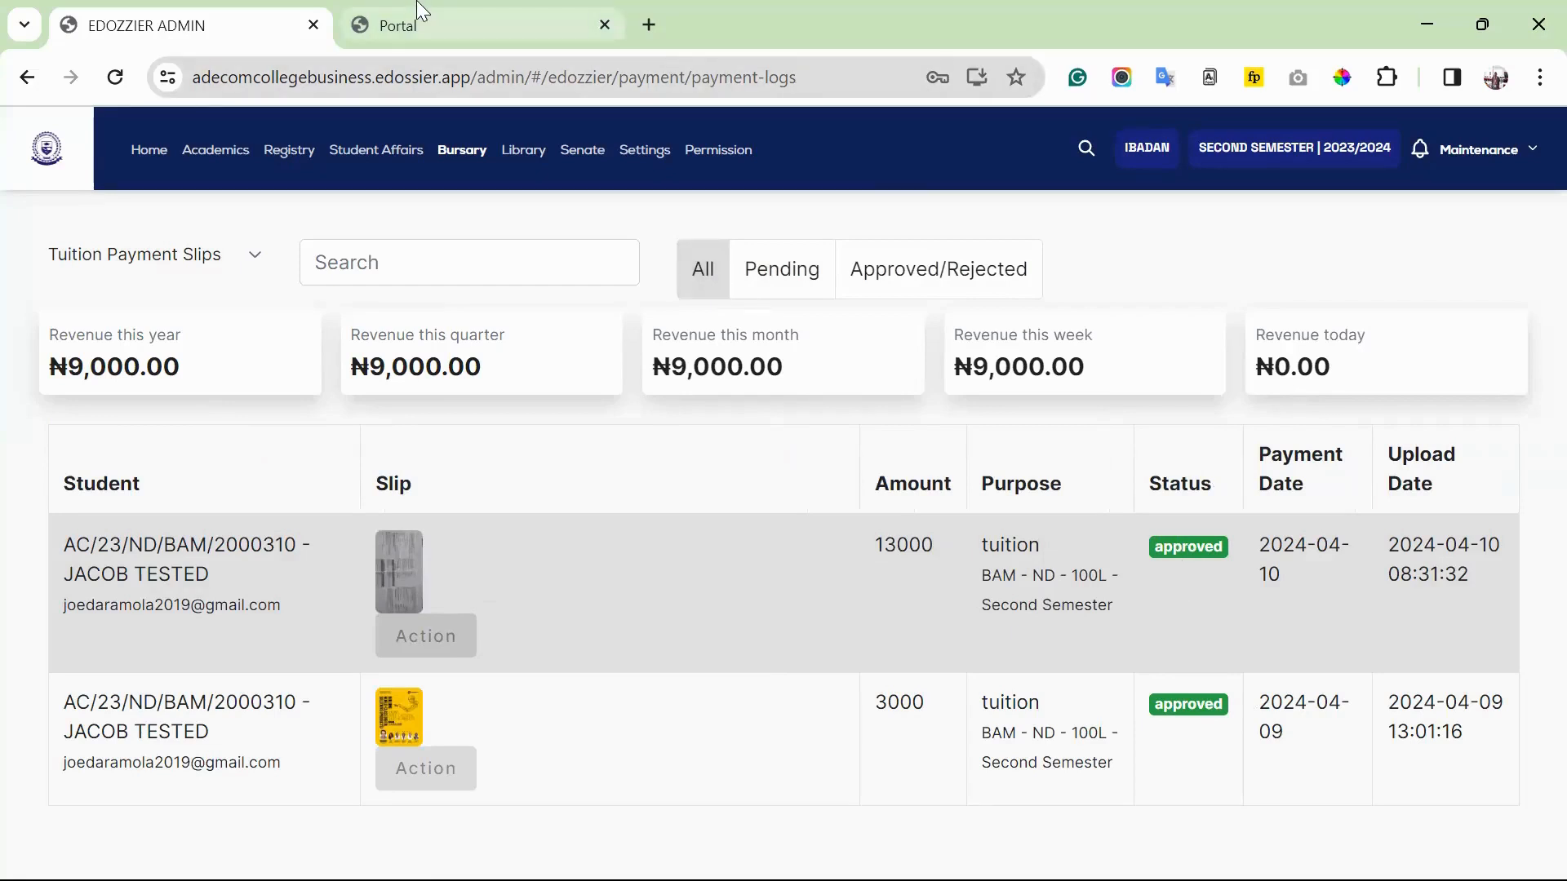
Switch to the student portal and check the amount paid on the second semester invoice under tuition payment
click(383, 25)
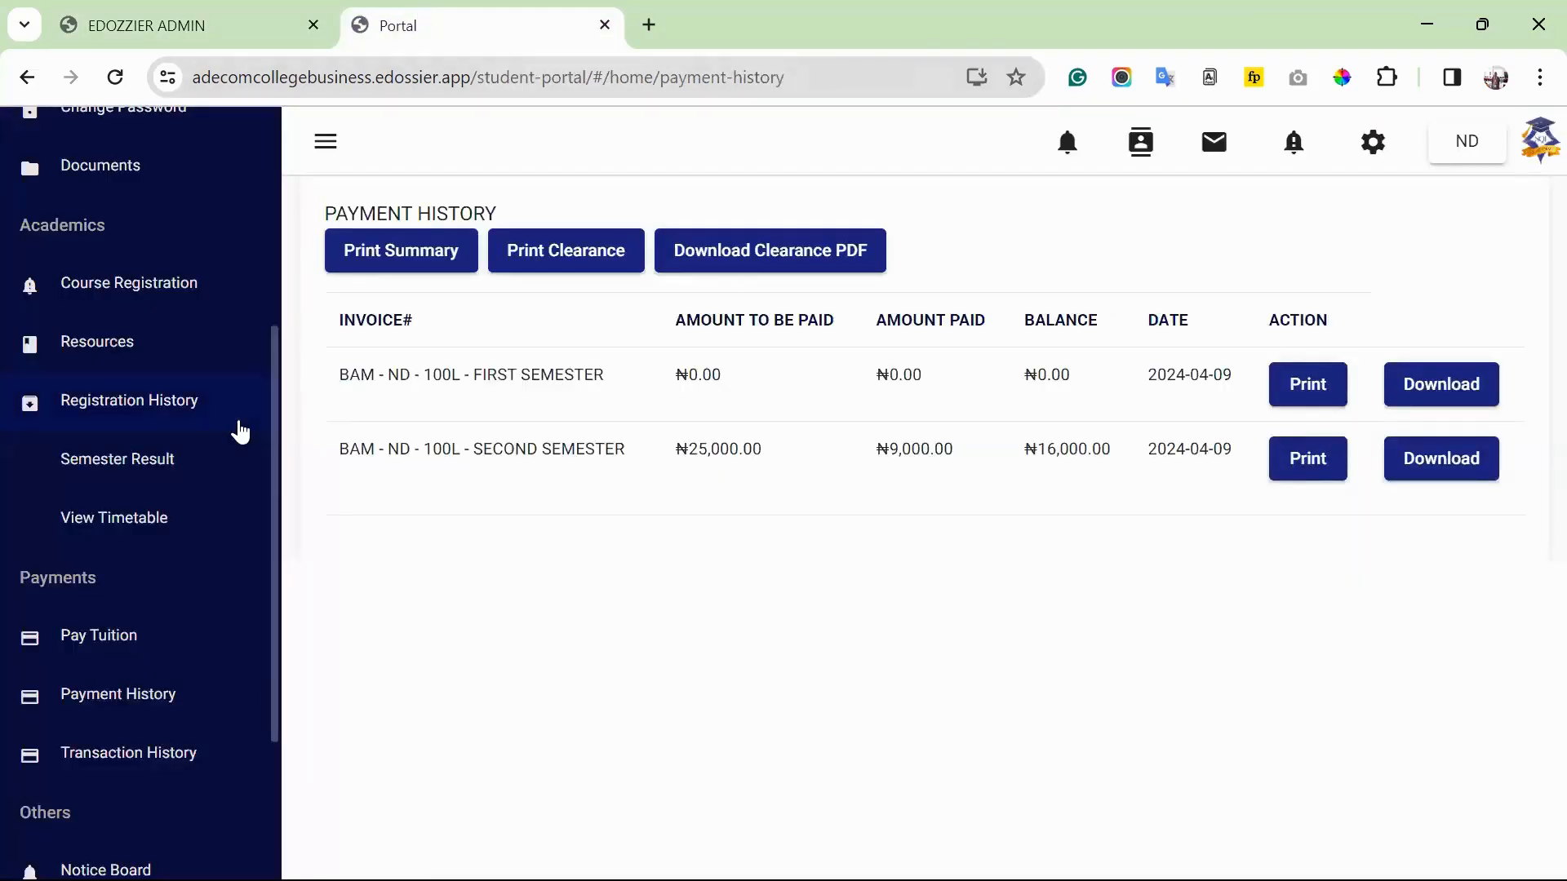
click(84, 656)
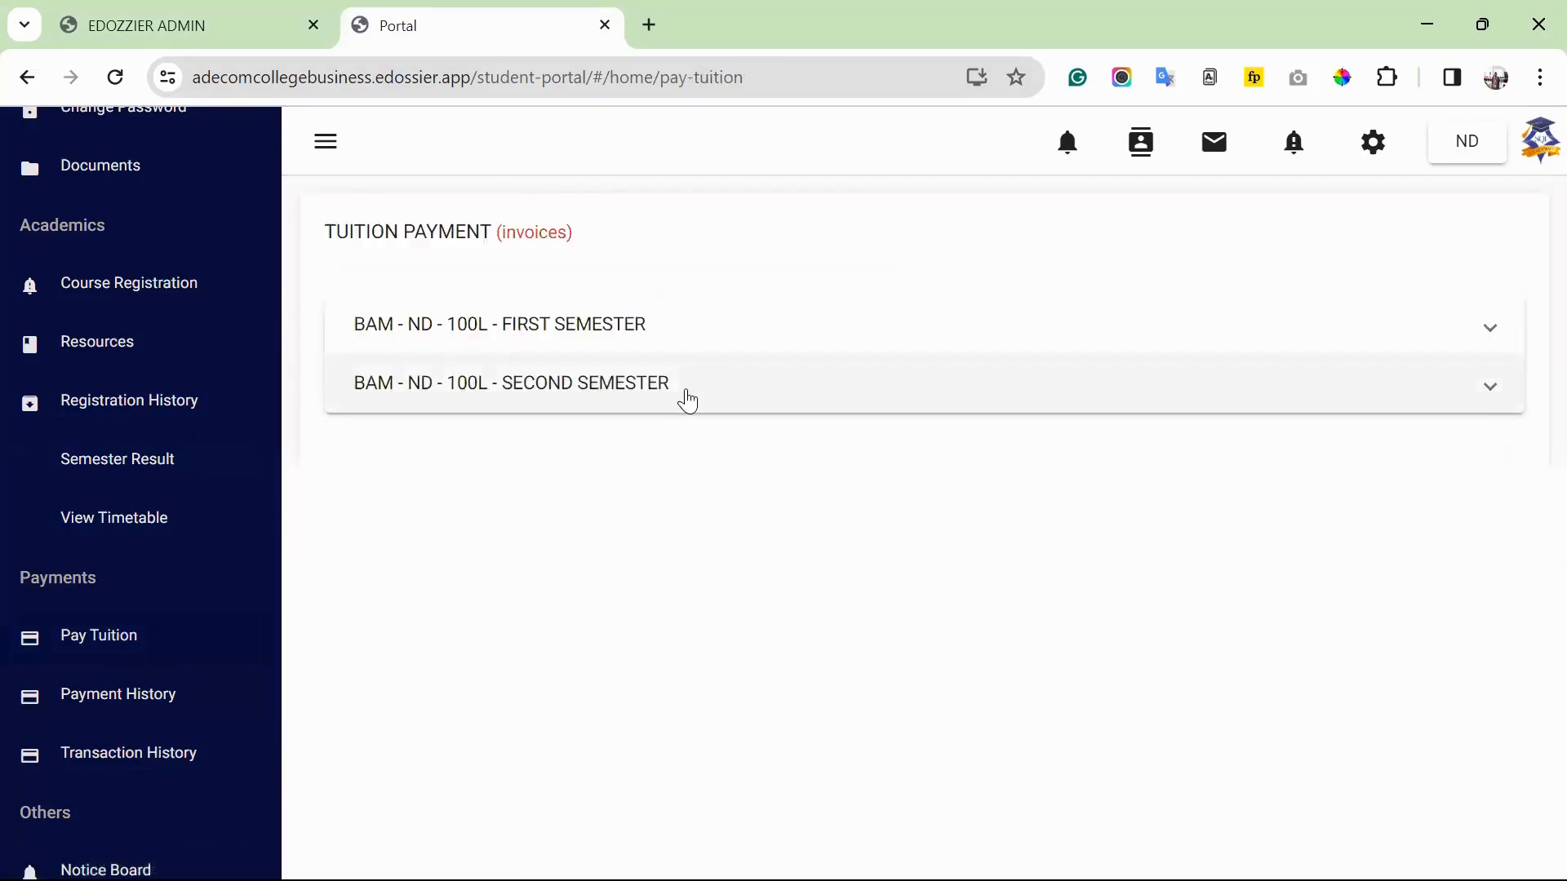
click(687, 399)
scroll(599, 602, down, 1)
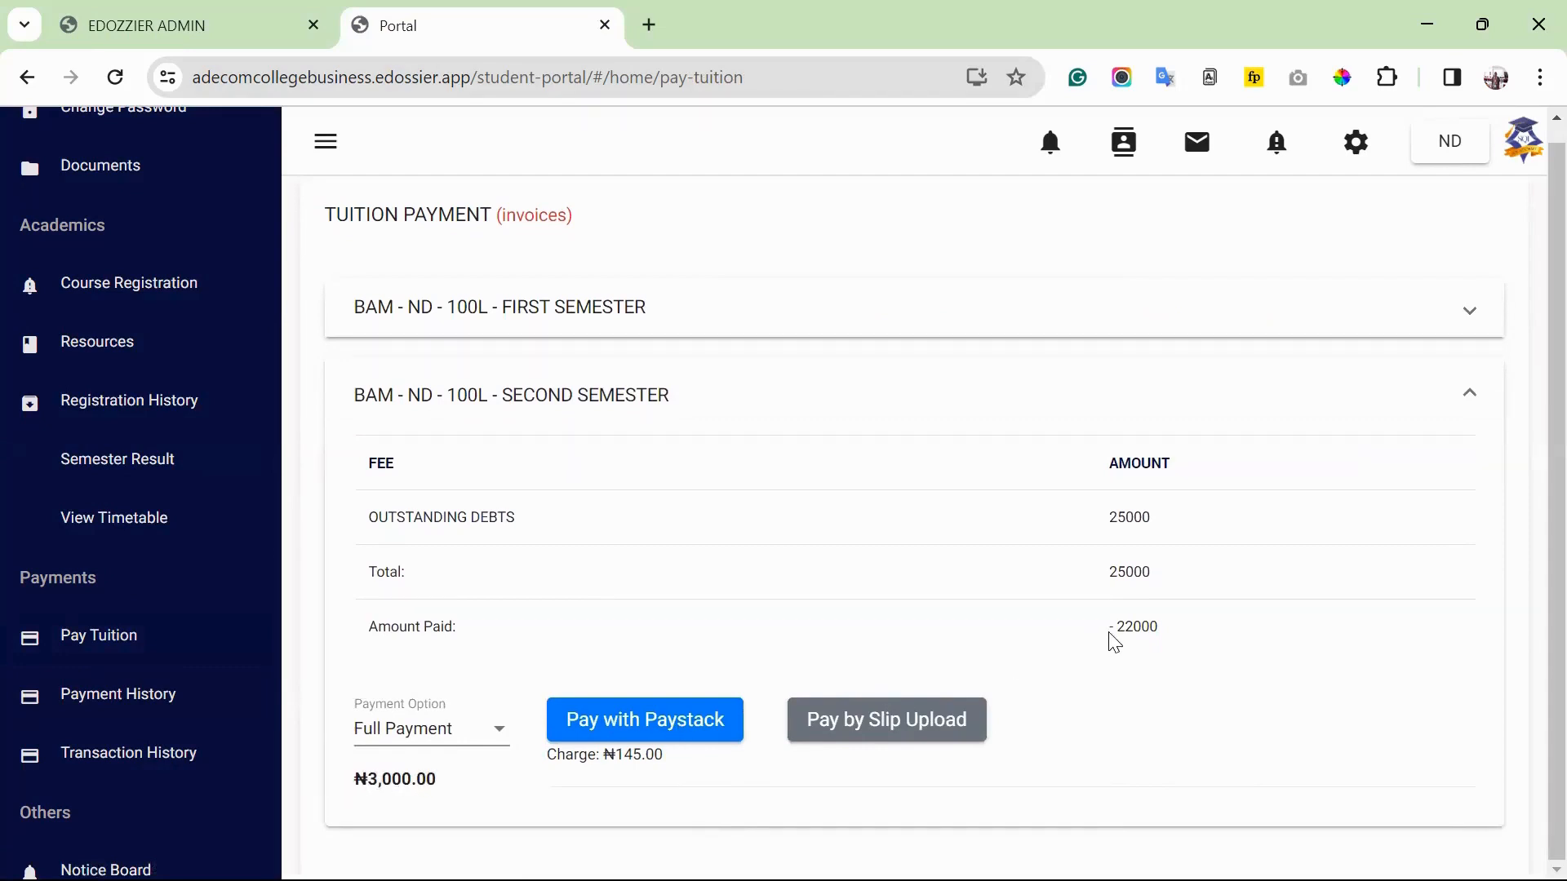
drag(1109, 629, 1182, 637)
Show the uploaded slips in the proof of payment form, check their approval status, and close the form
click(889, 735)
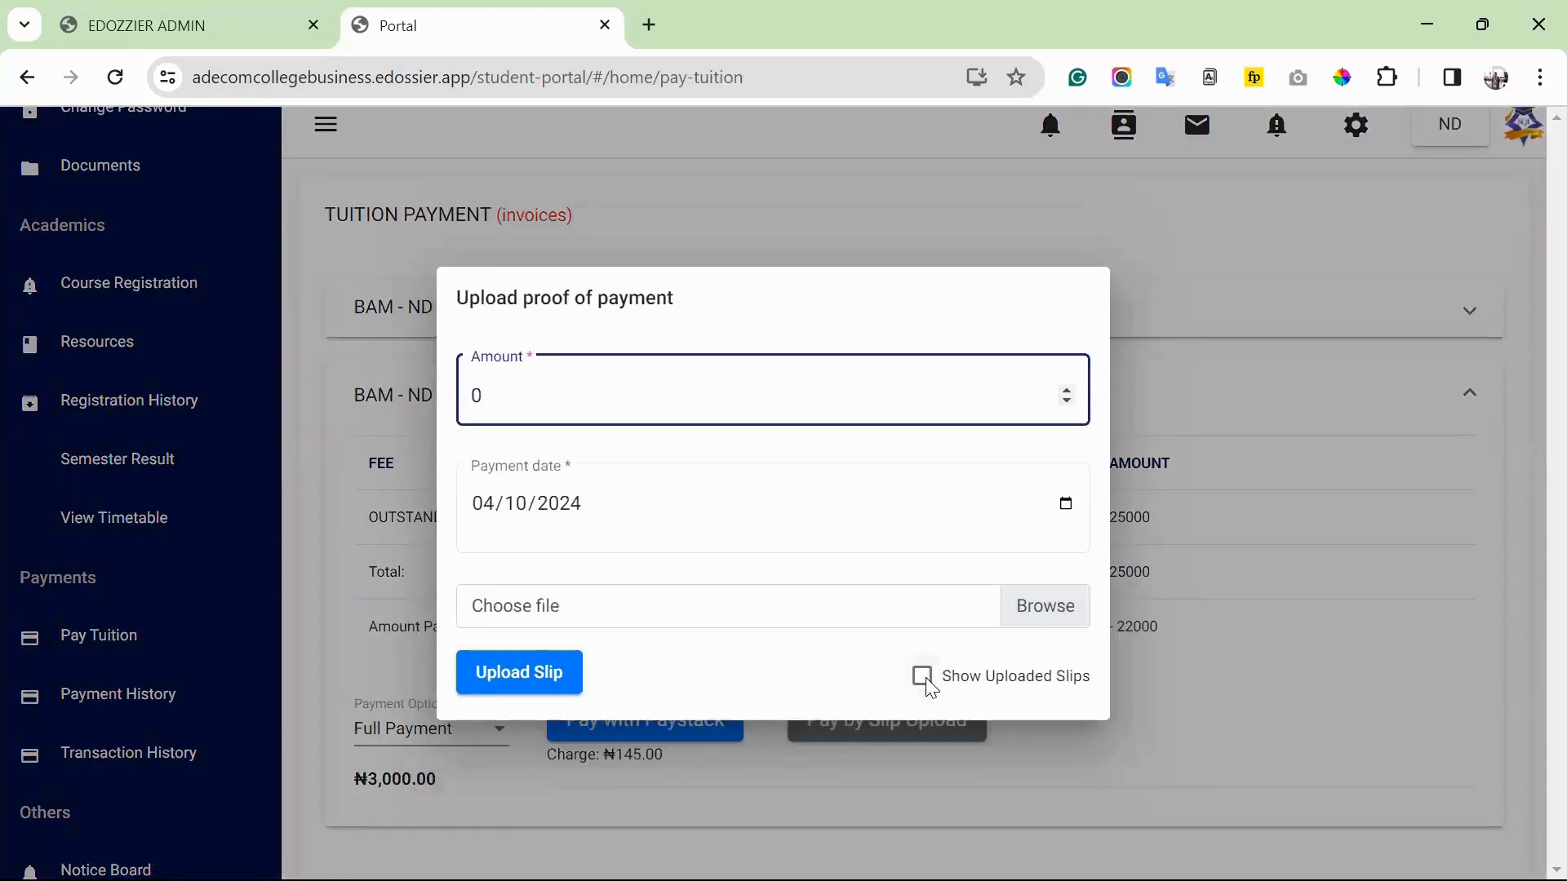
click(923, 677)
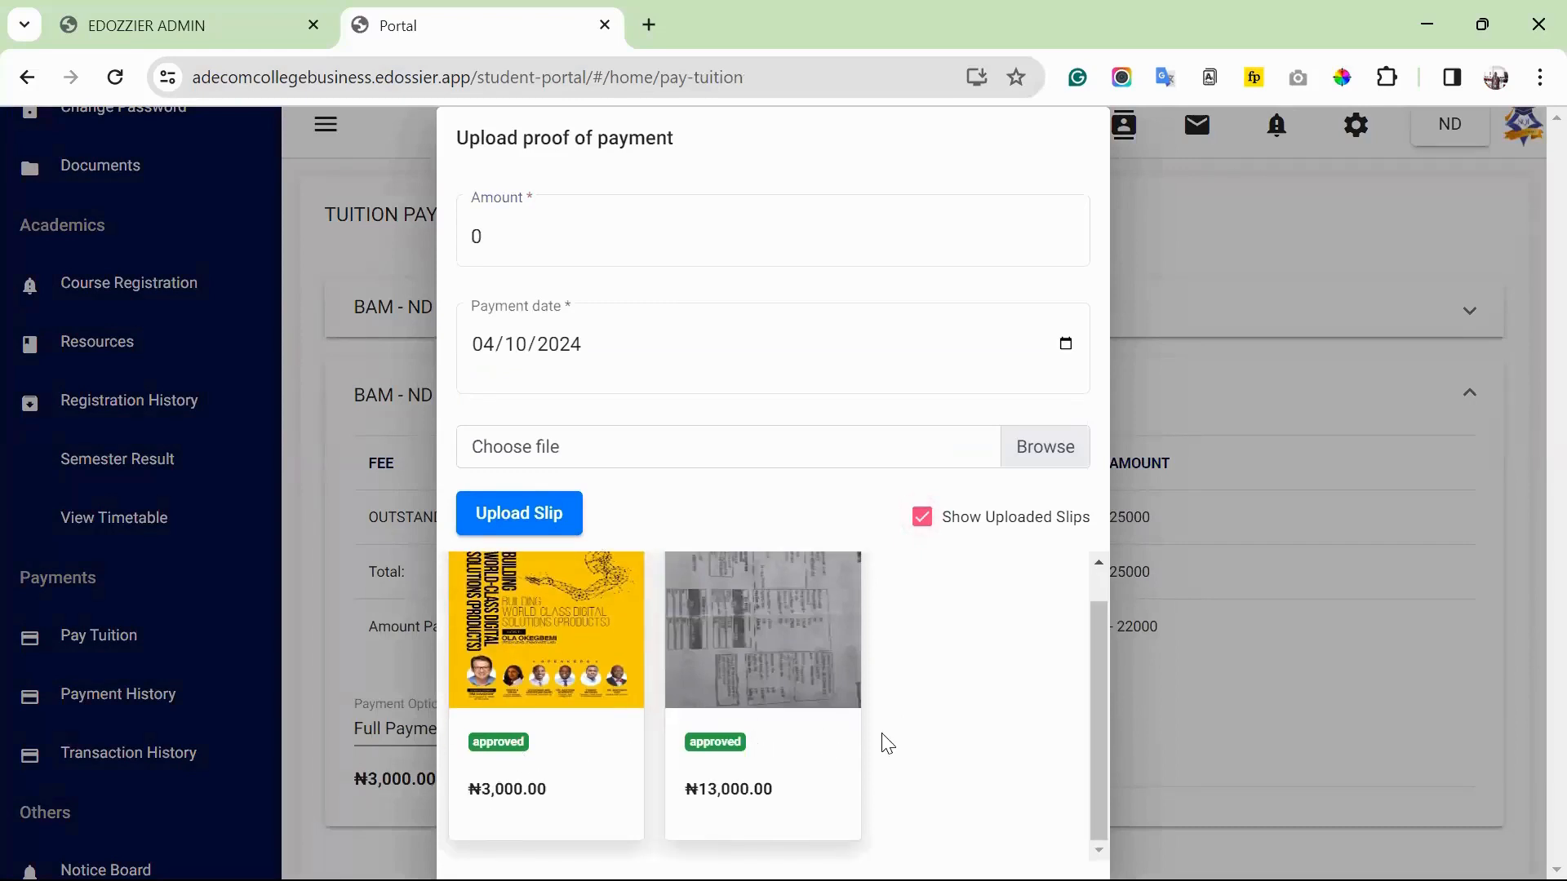
click(1213, 713)
scroll(842, 566, up, 1)
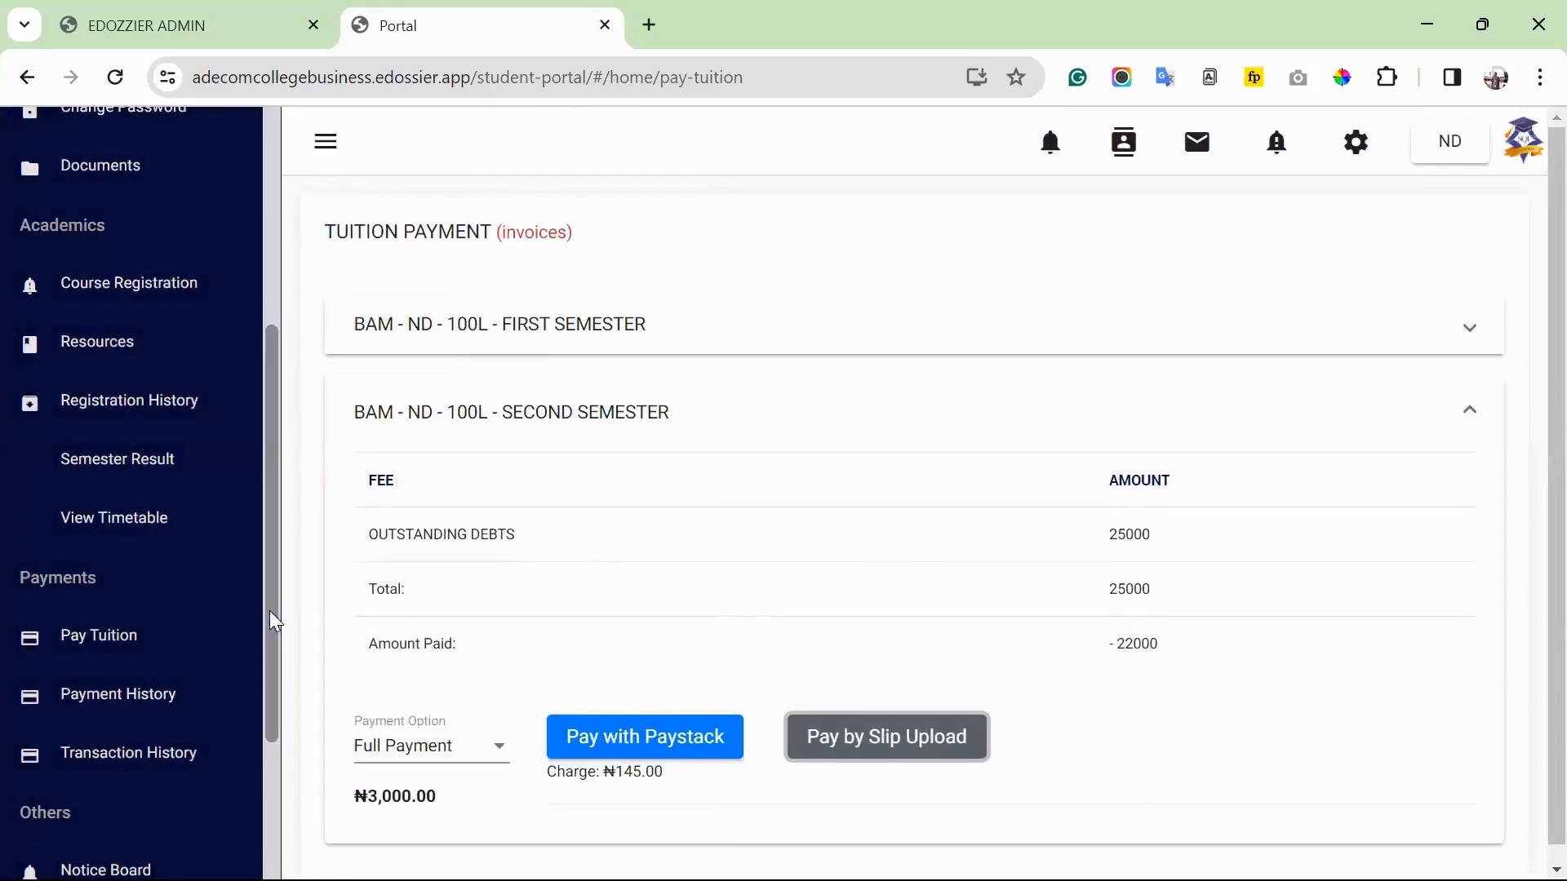
Review the printable second semester invoice from the payment history, and look at the transaction history and tuition invoices
click(109, 707)
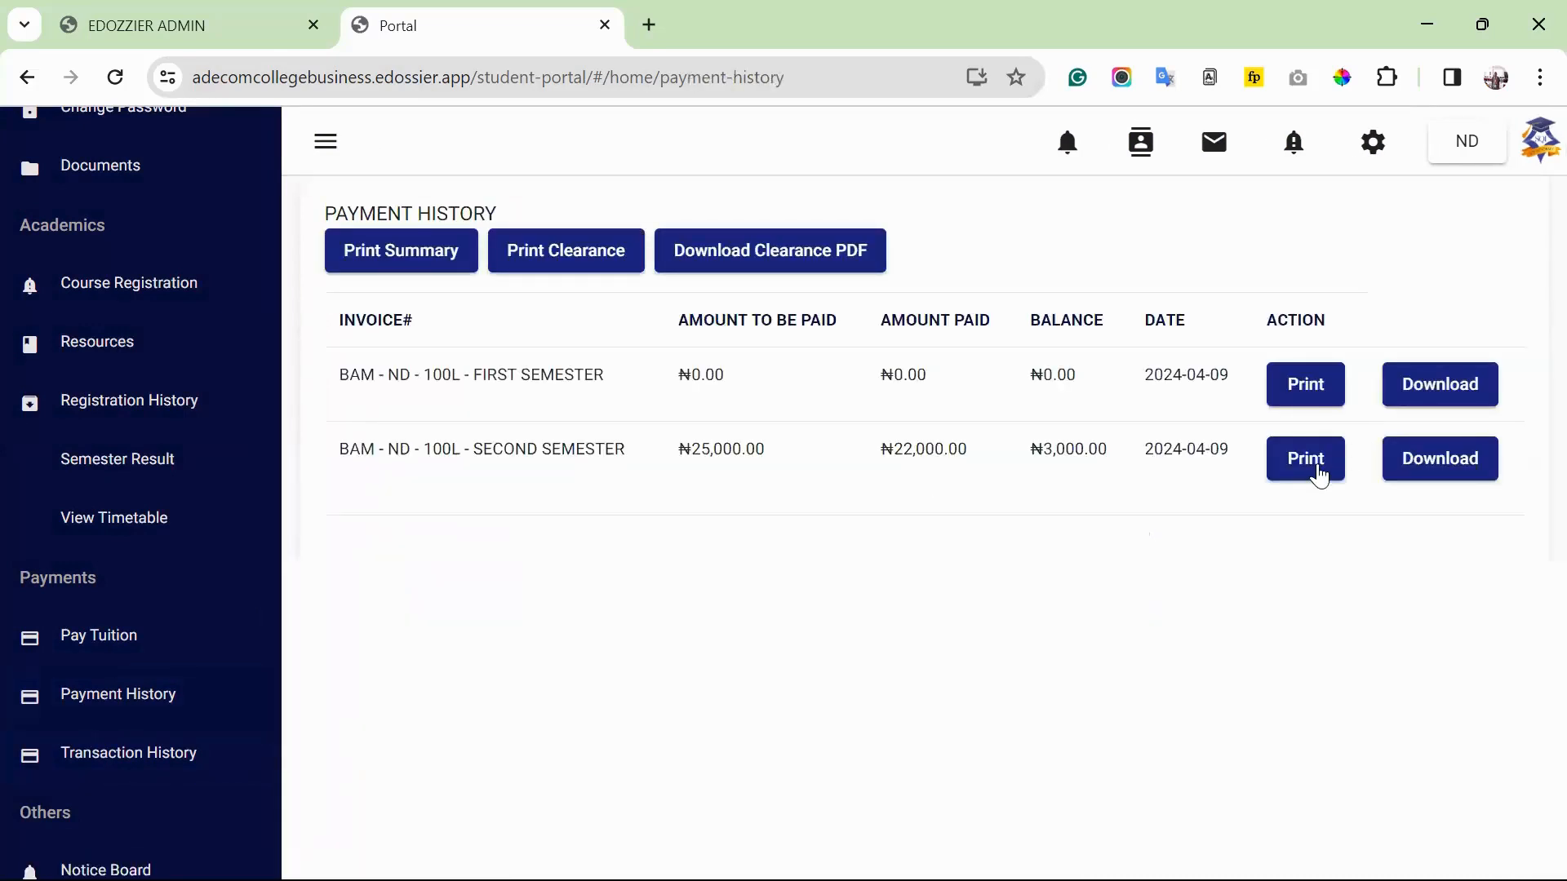
click(1319, 476)
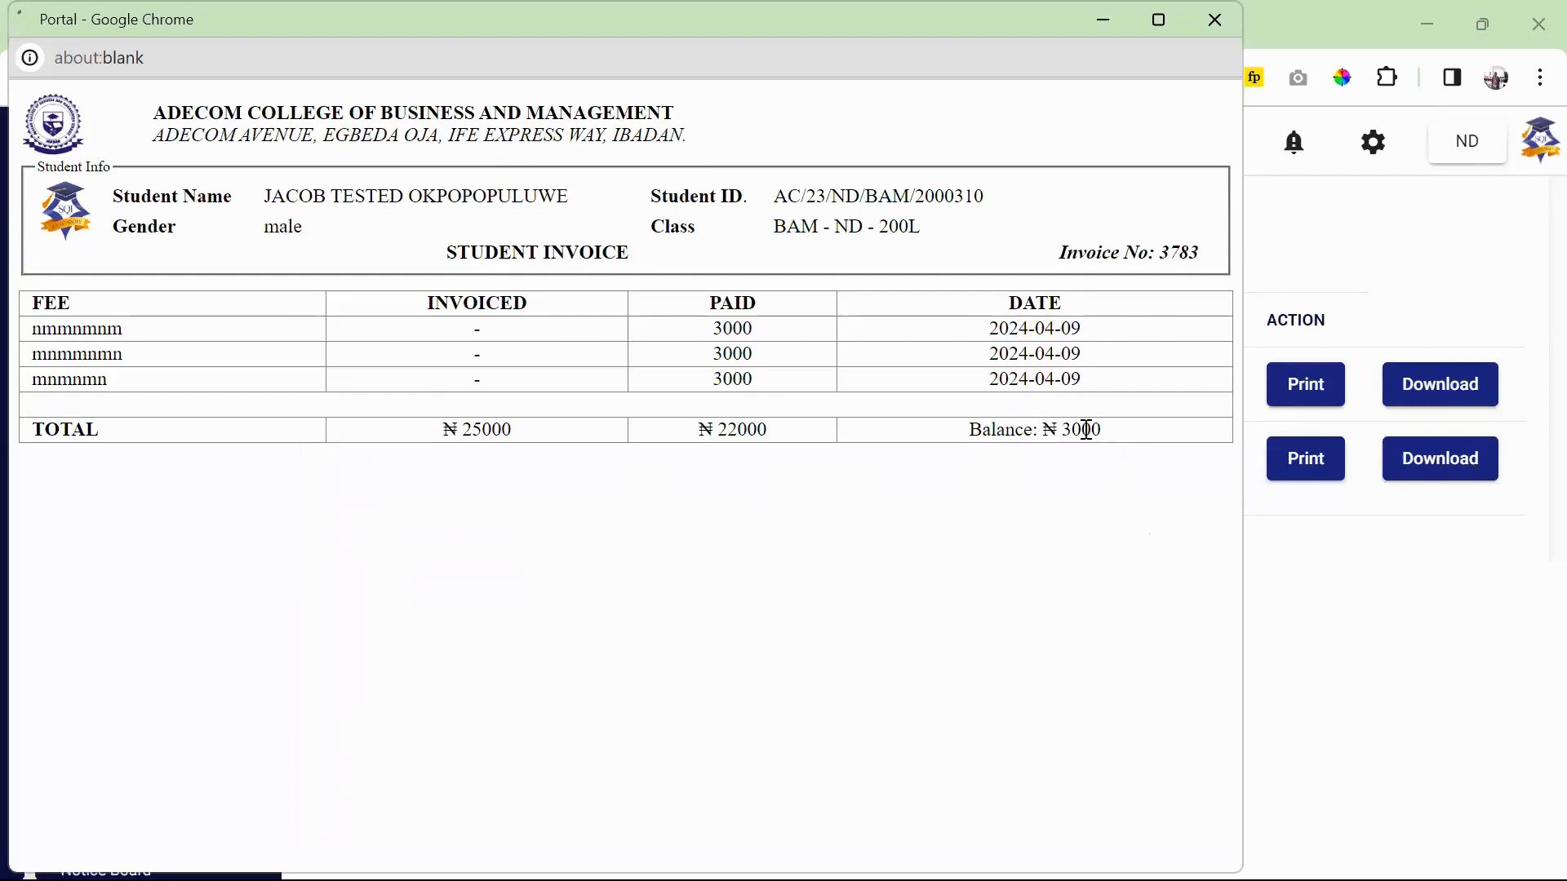
click(1214, 20)
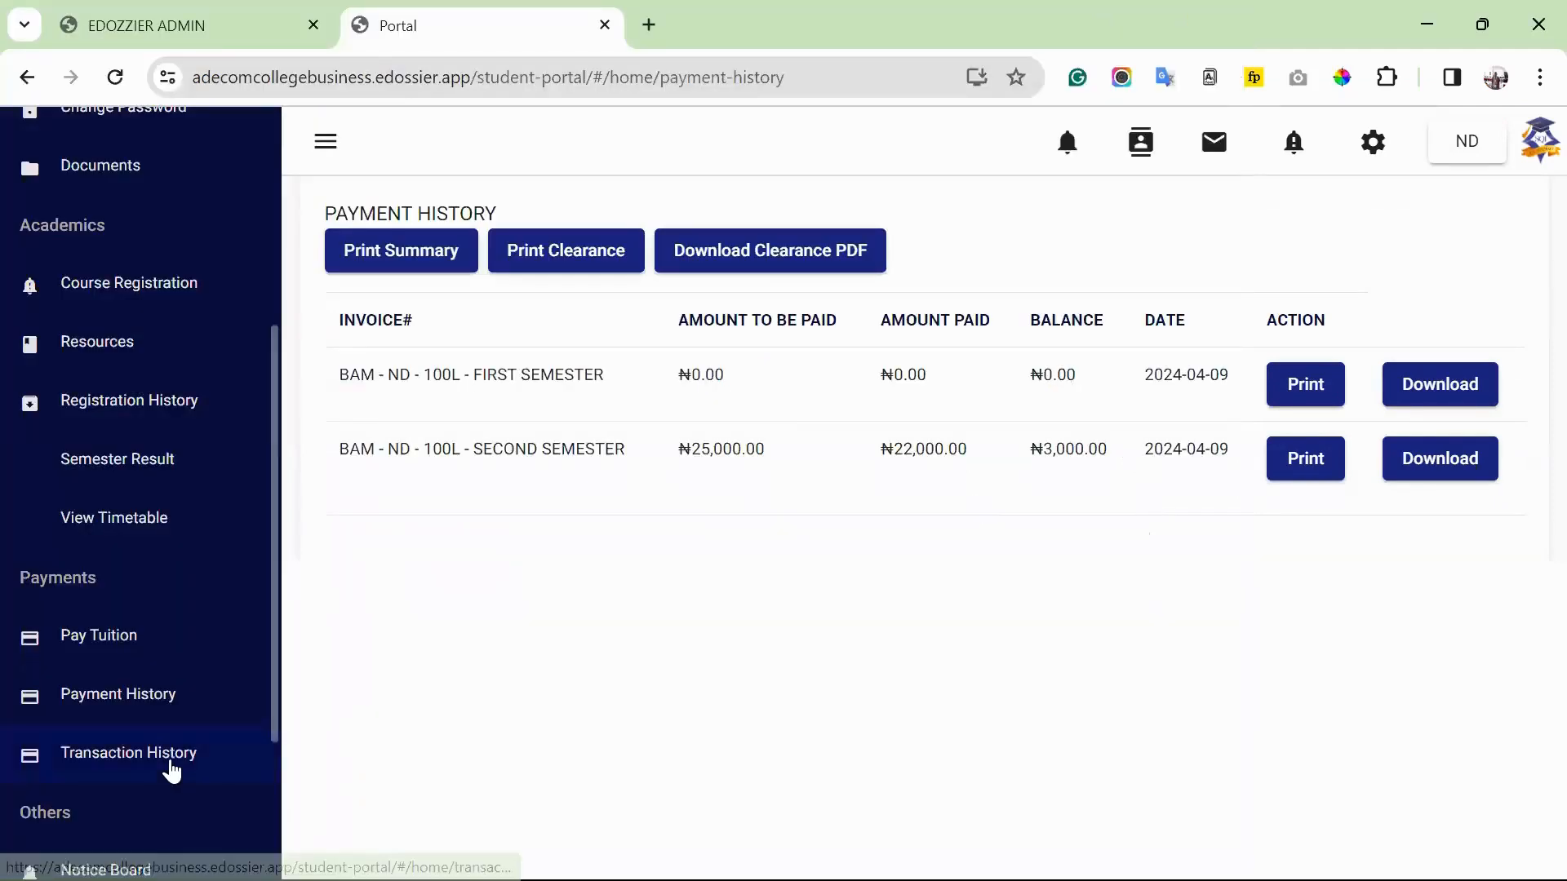
click(172, 767)
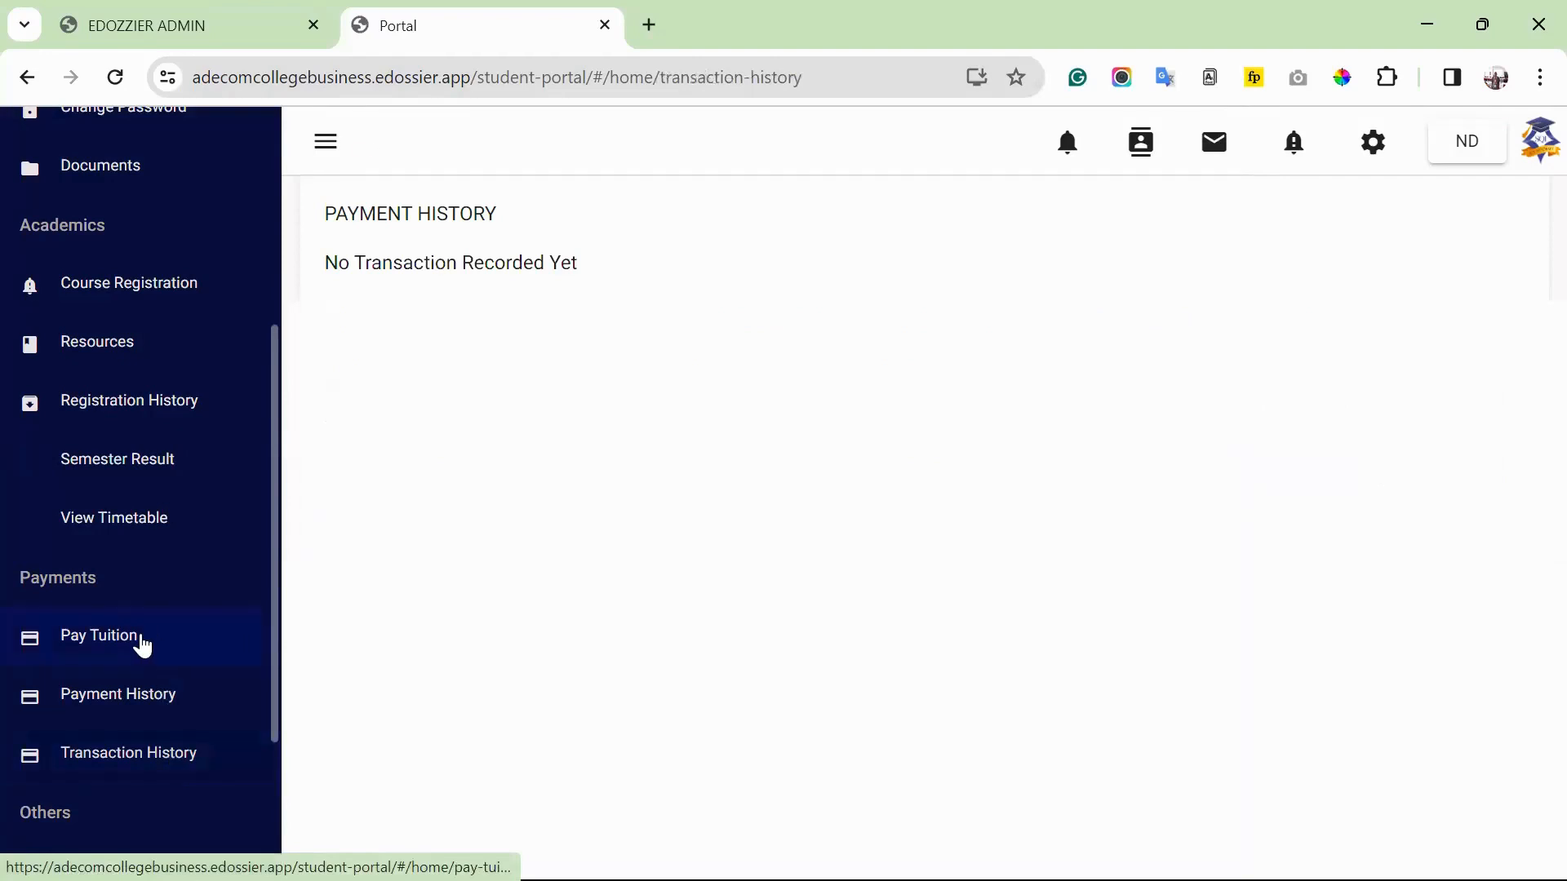
click(143, 646)
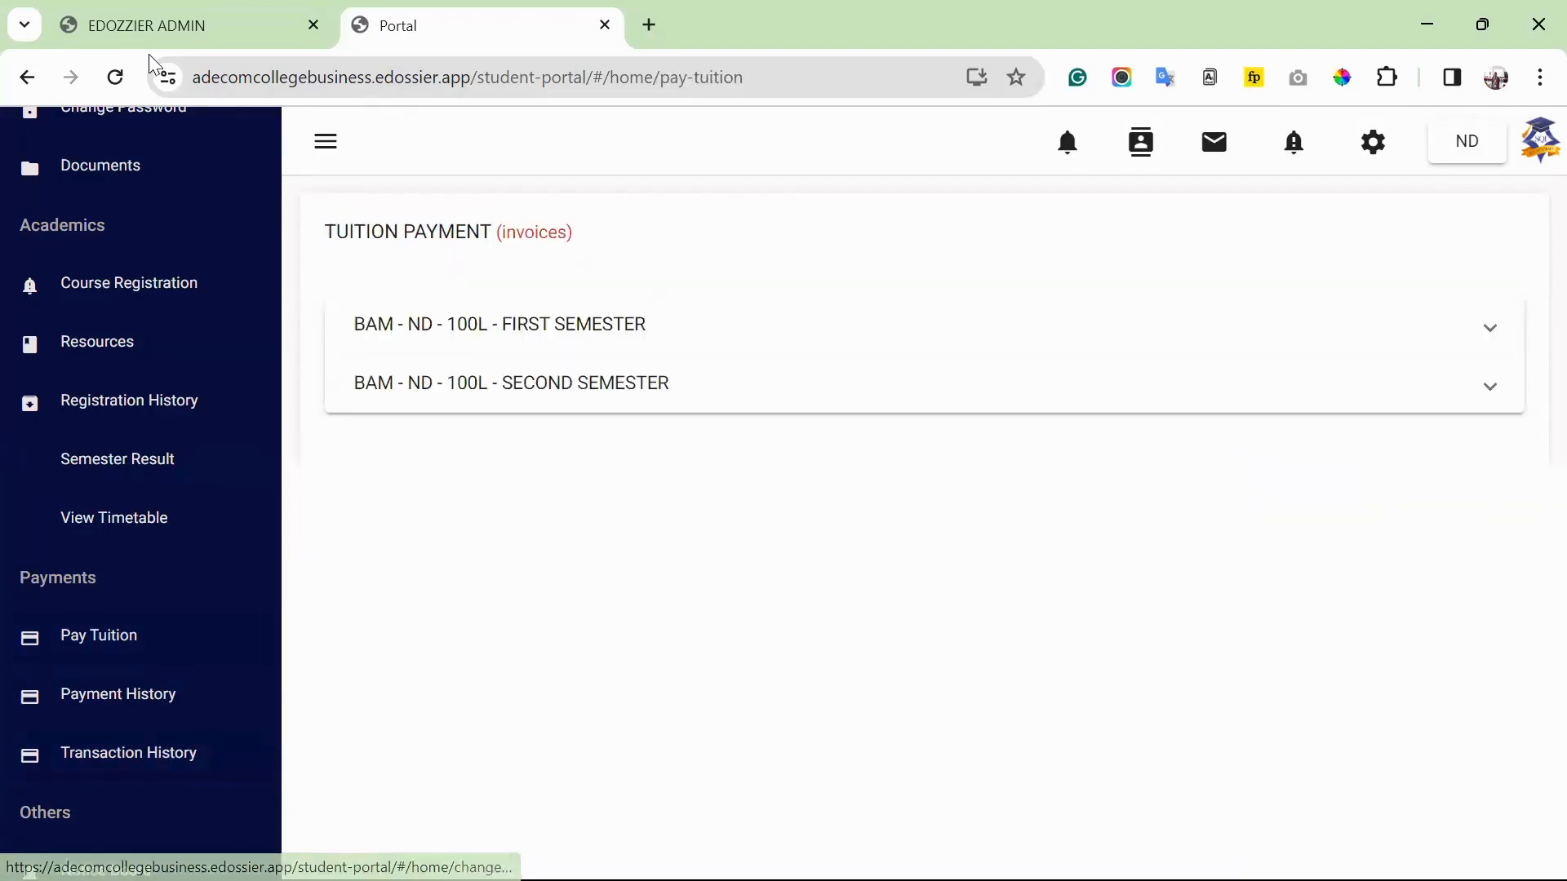
Switch to the EDOZZIER ADMIN site, reopen the bursary payment logs and compare the pending slips with the approved/rejected ones
click(151, 32)
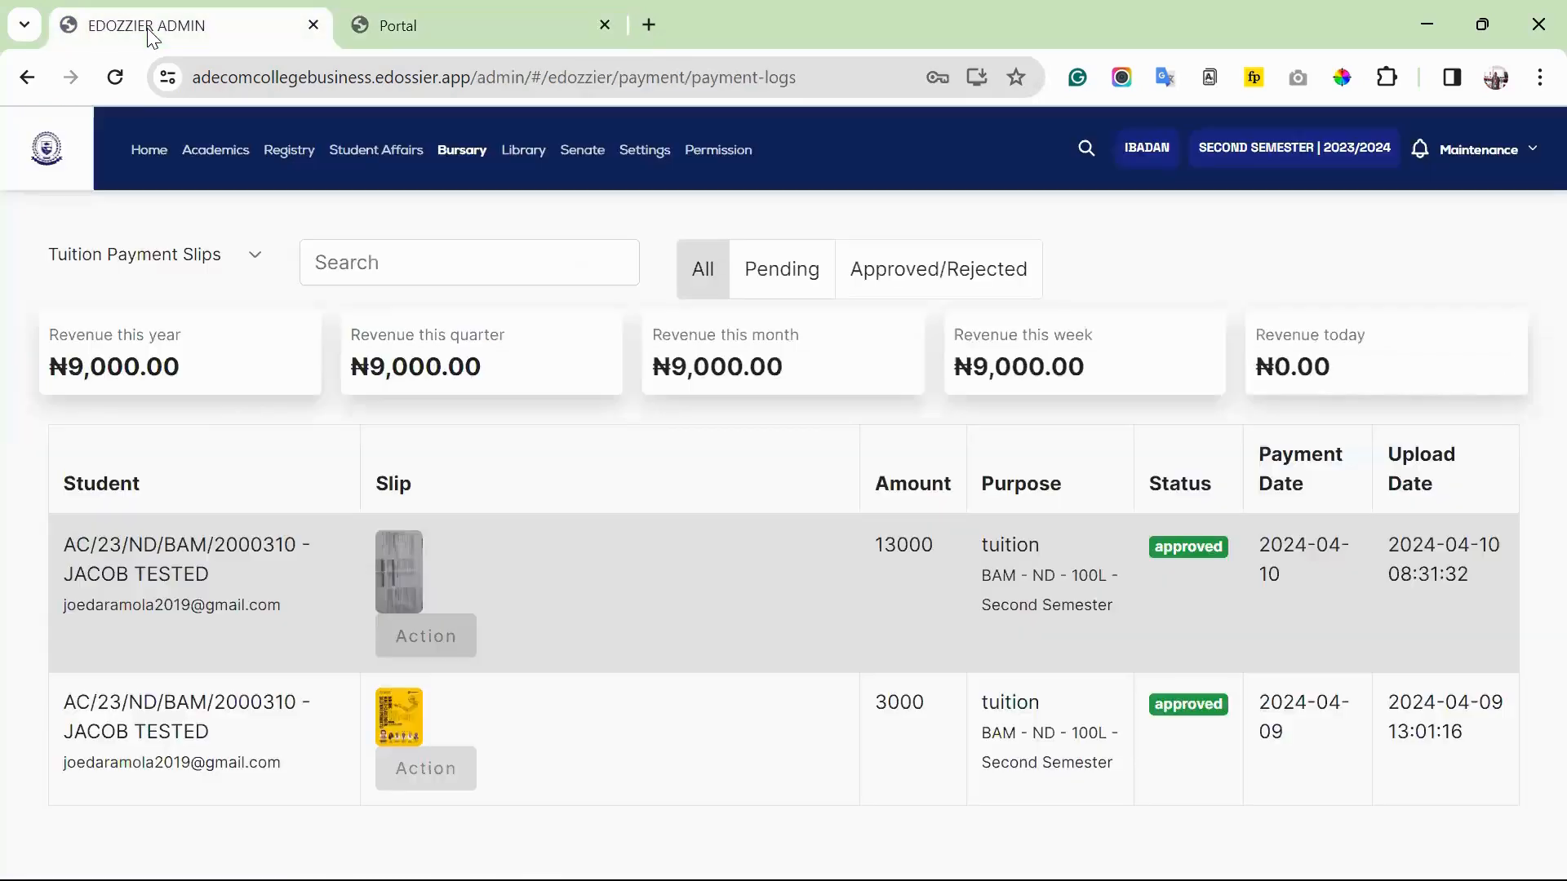
click(454, 156)
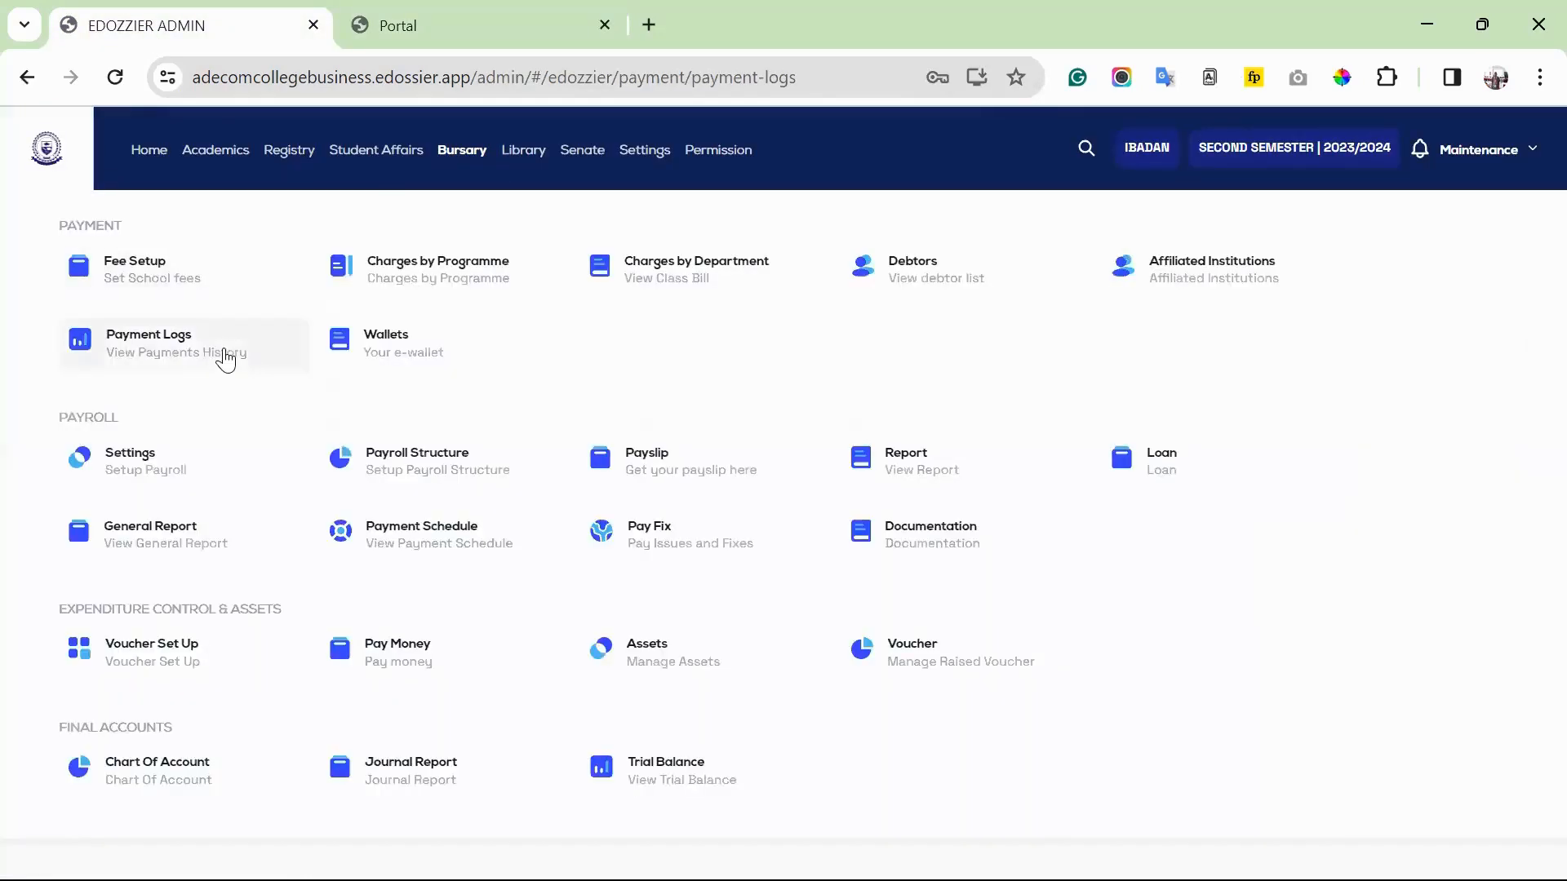
click(228, 352)
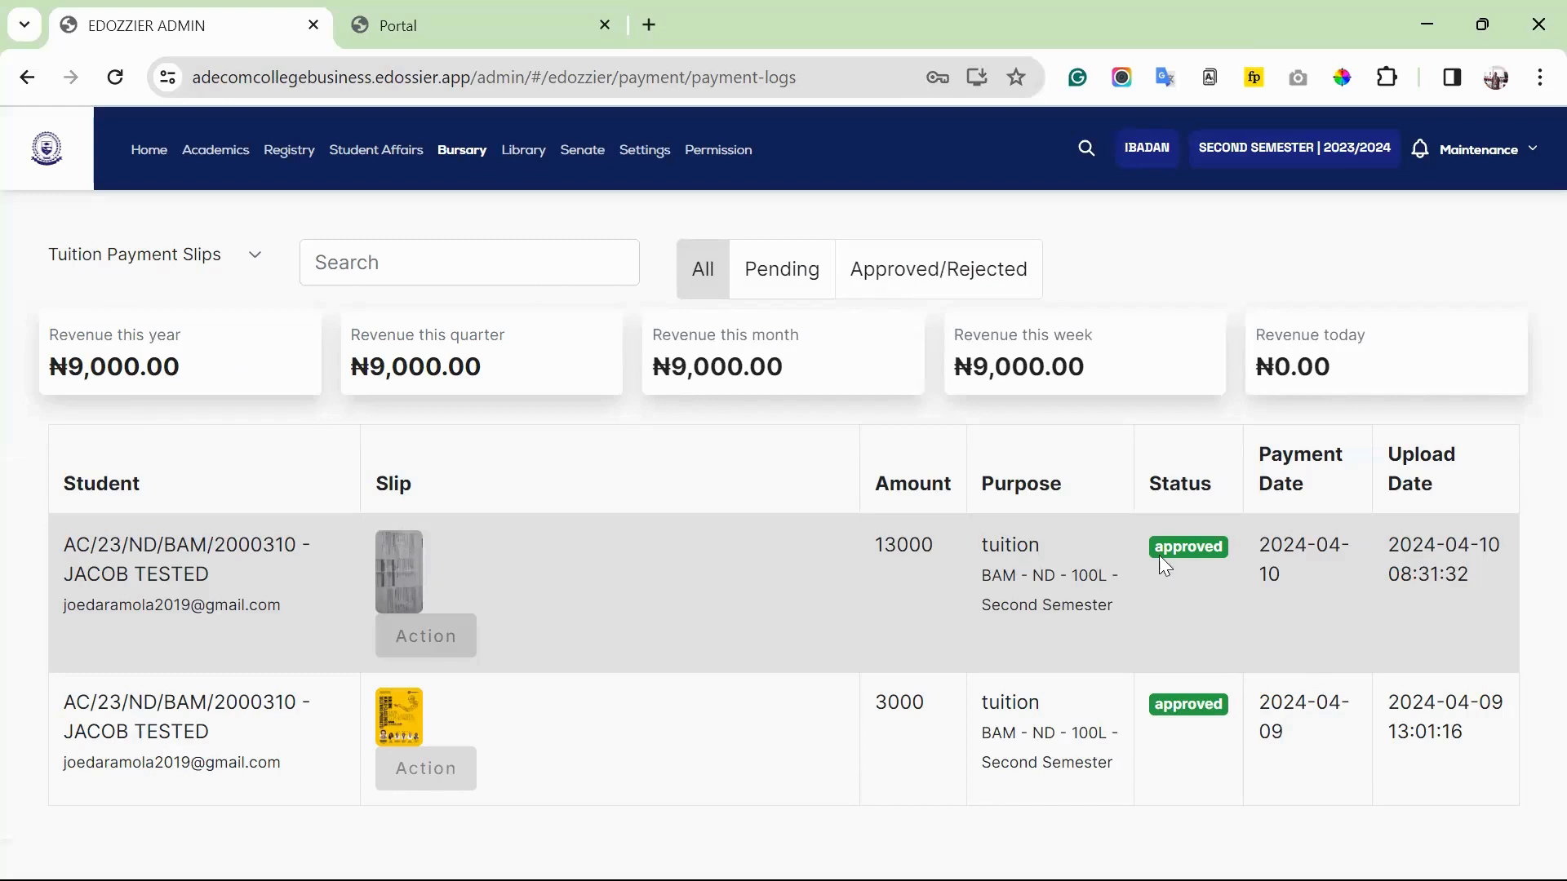
click(776, 284)
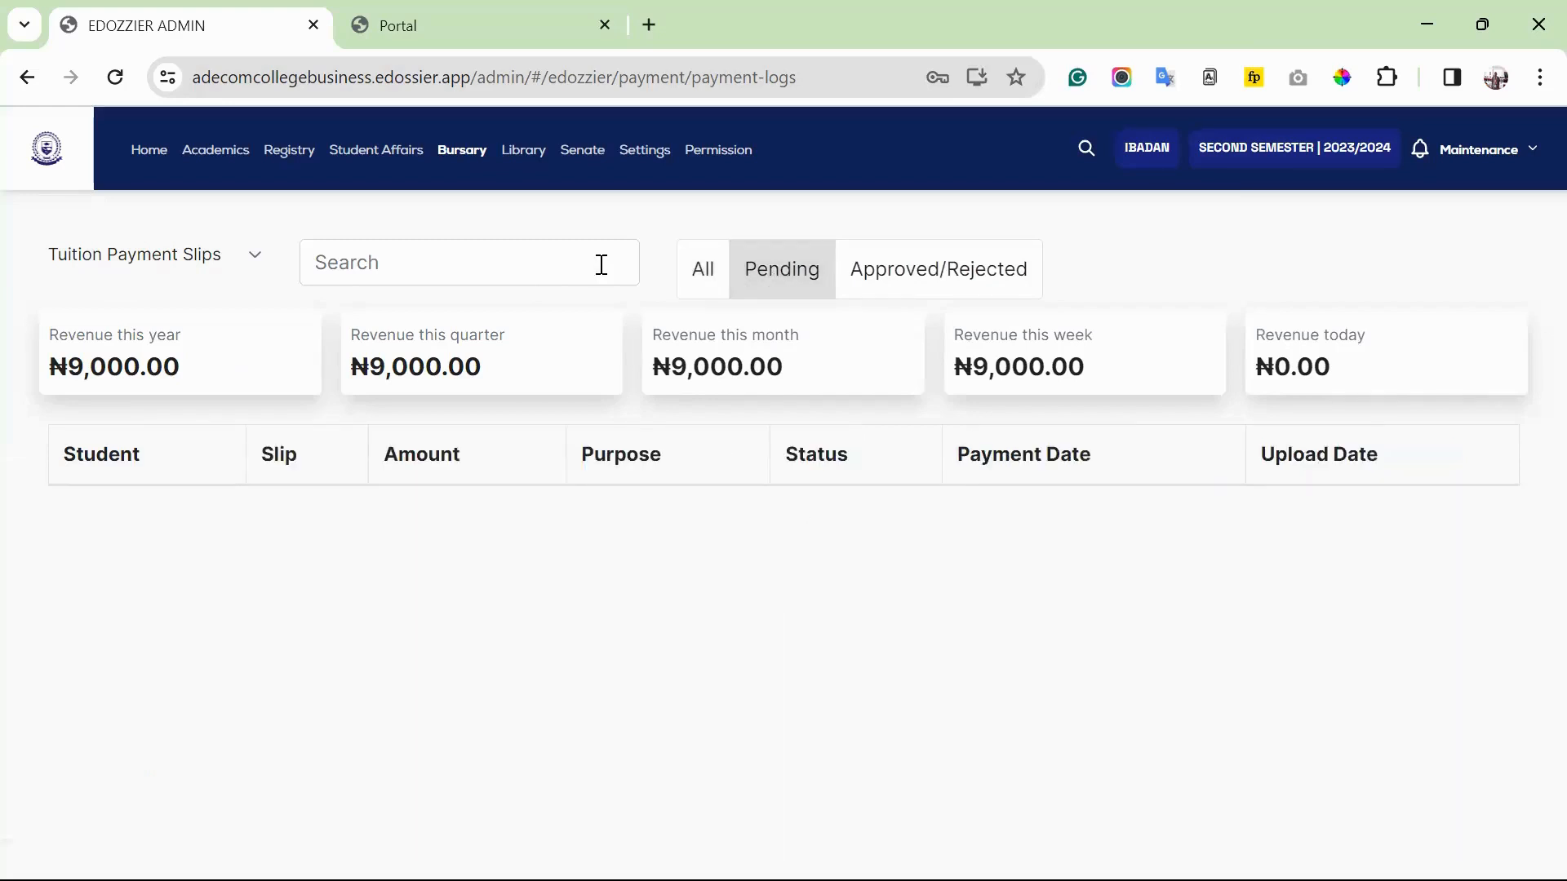
click(944, 281)
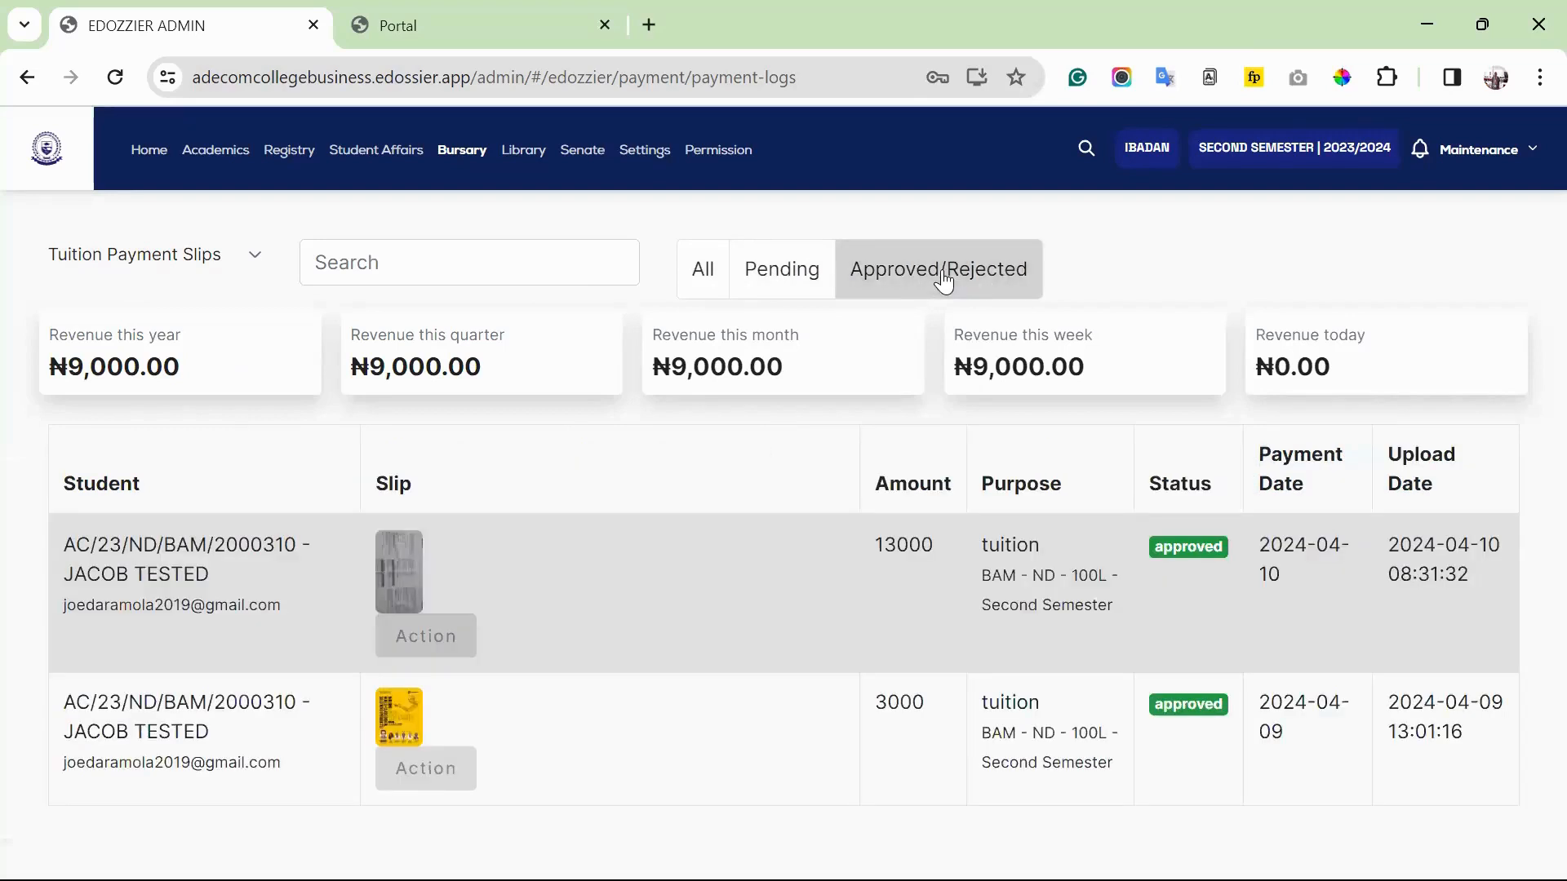
click(810, 280)
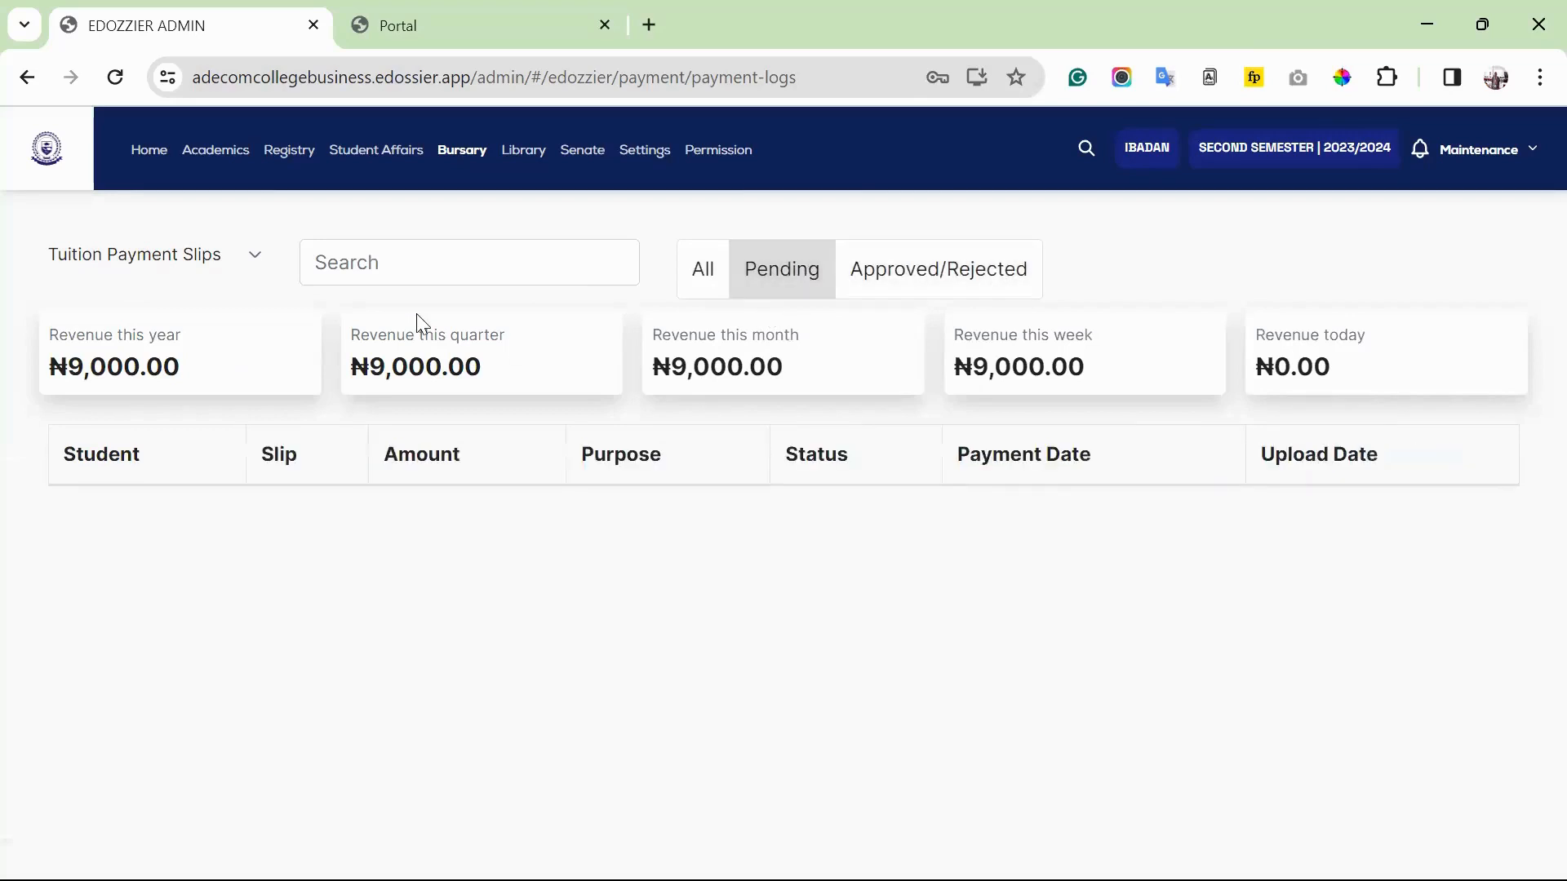
Reload the payment logs page and check the revenue figures for this week and today
click(115, 79)
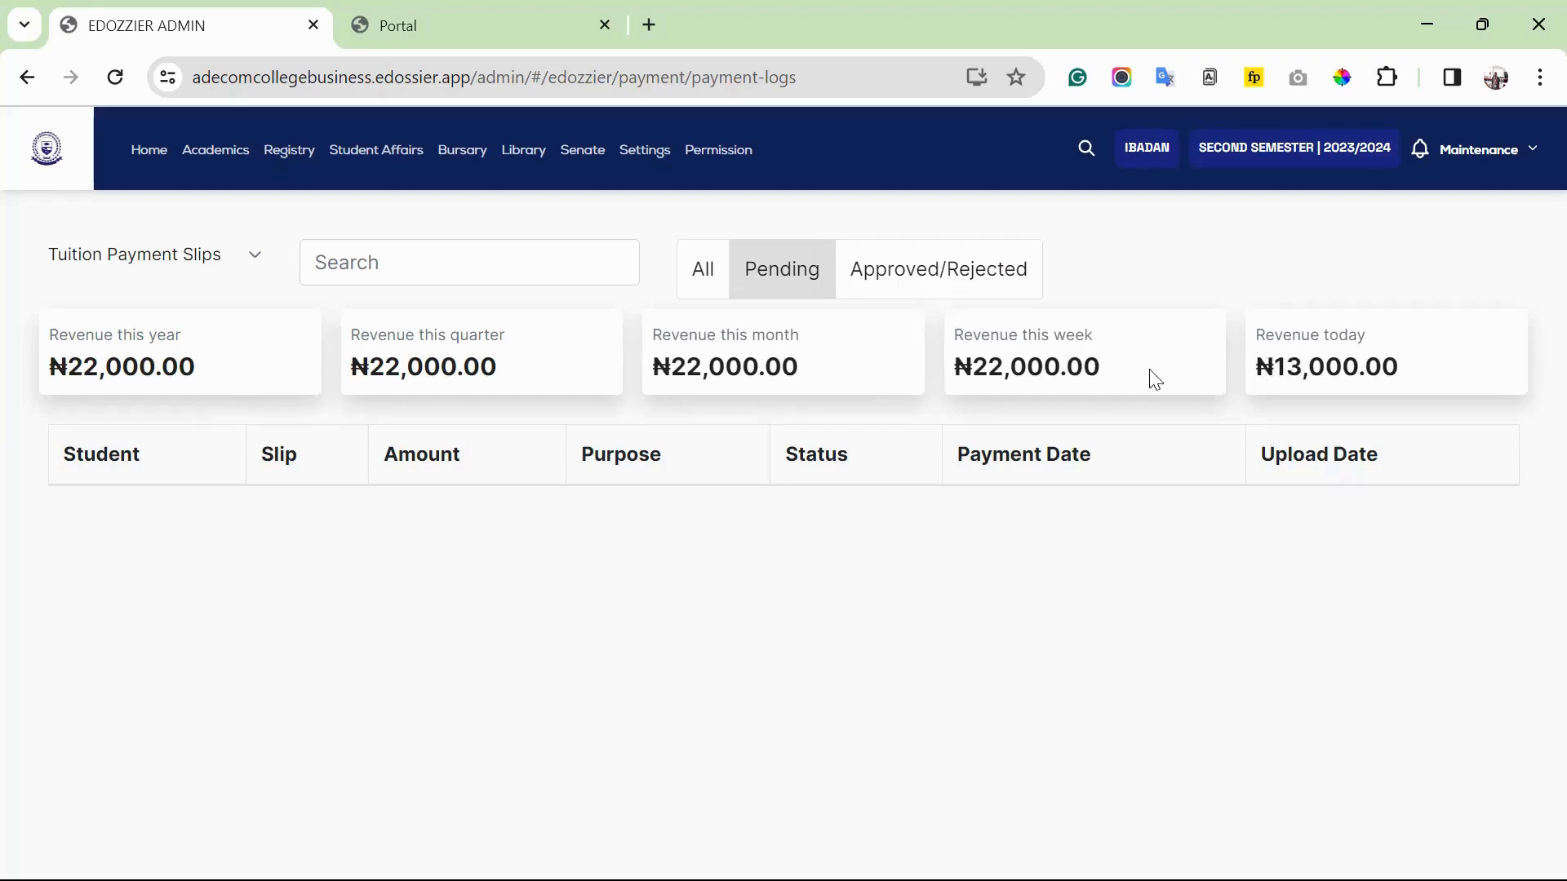
drag(1100, 364, 951, 372)
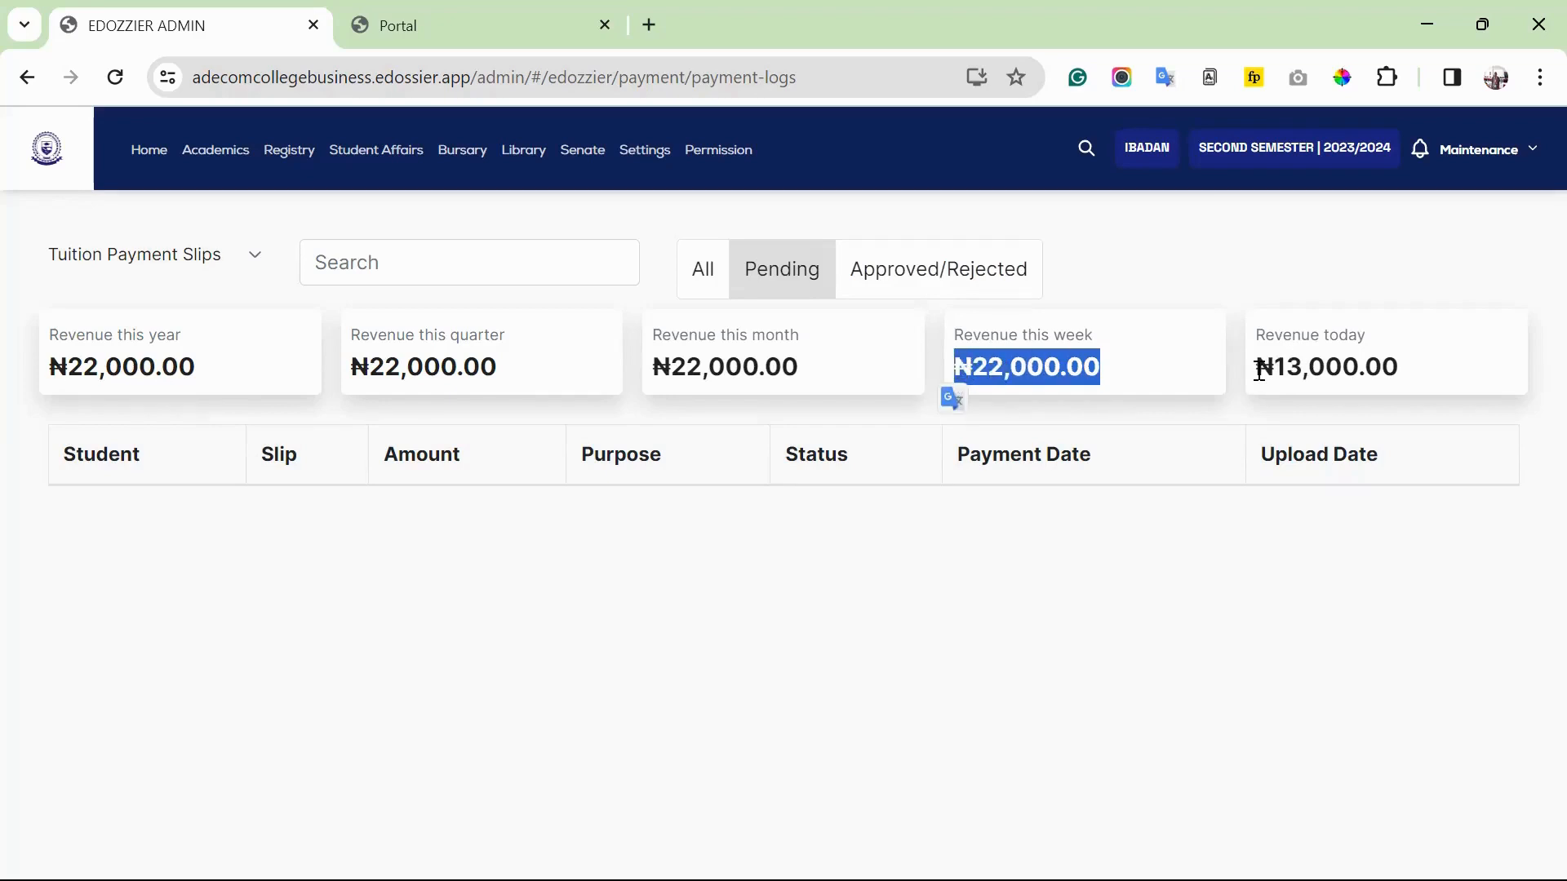
drag(1260, 371, 1398, 368)
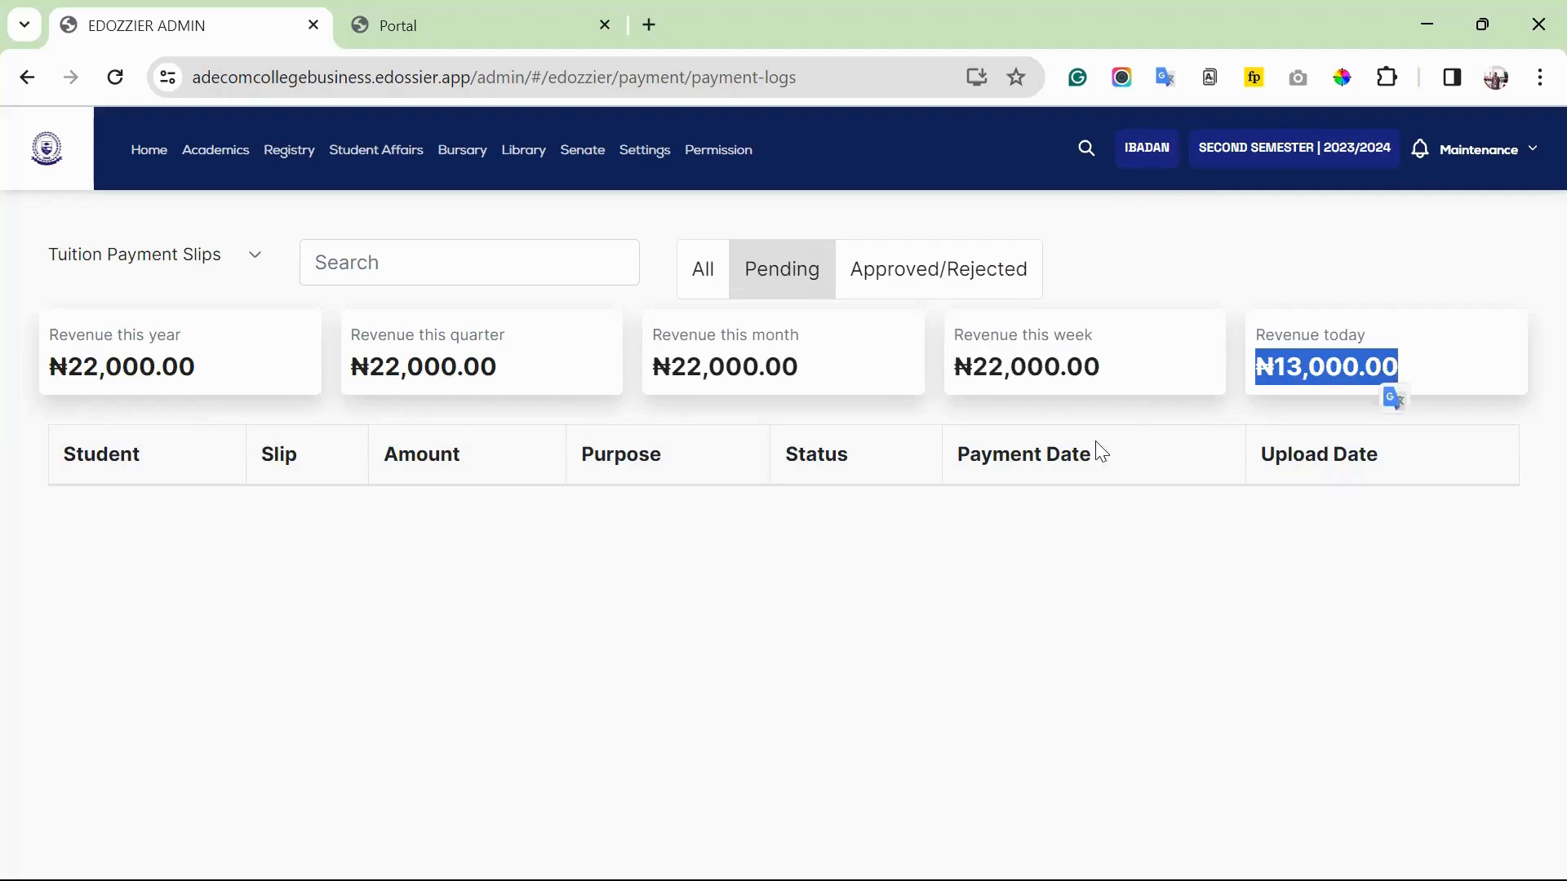
click(1097, 420)
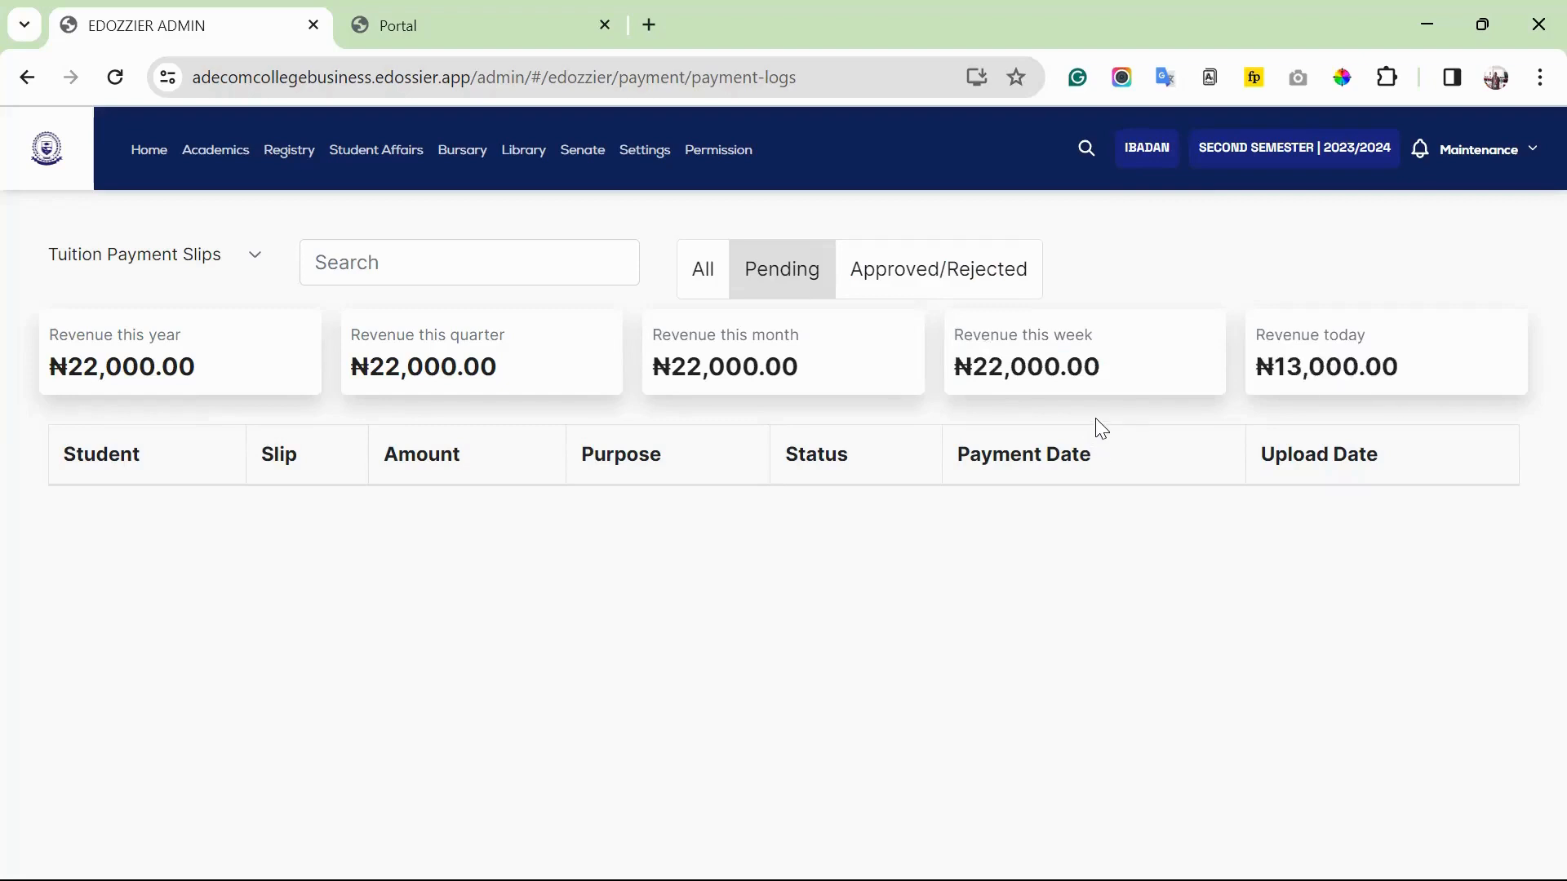